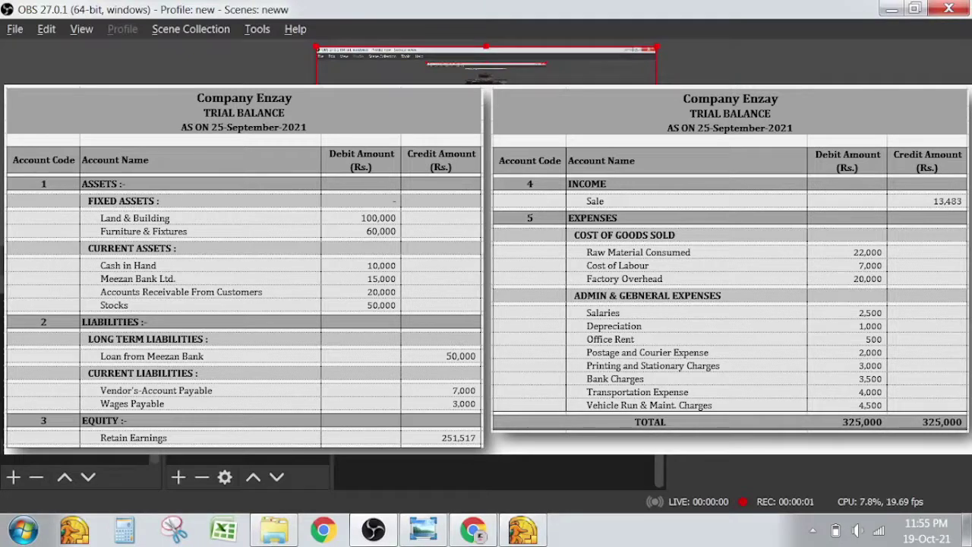
# Show the Company Enzay trial balance image, with 325,000 totals, in Windows Photo Viewer.
pyautogui.click(439, 534)
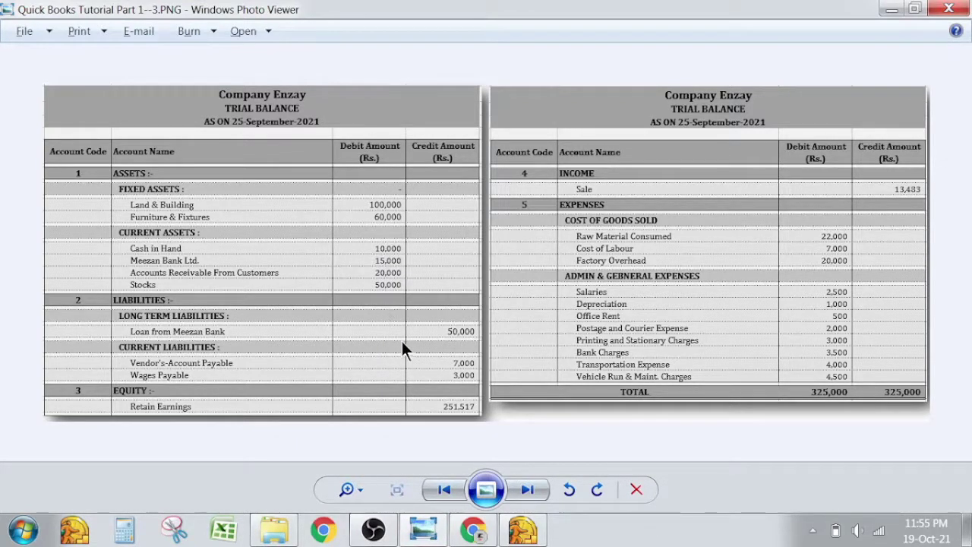
# Log into Enzay Traders as administrator with the admin password, close the Learning Center and maximize Home.
pyautogui.click(523, 529)
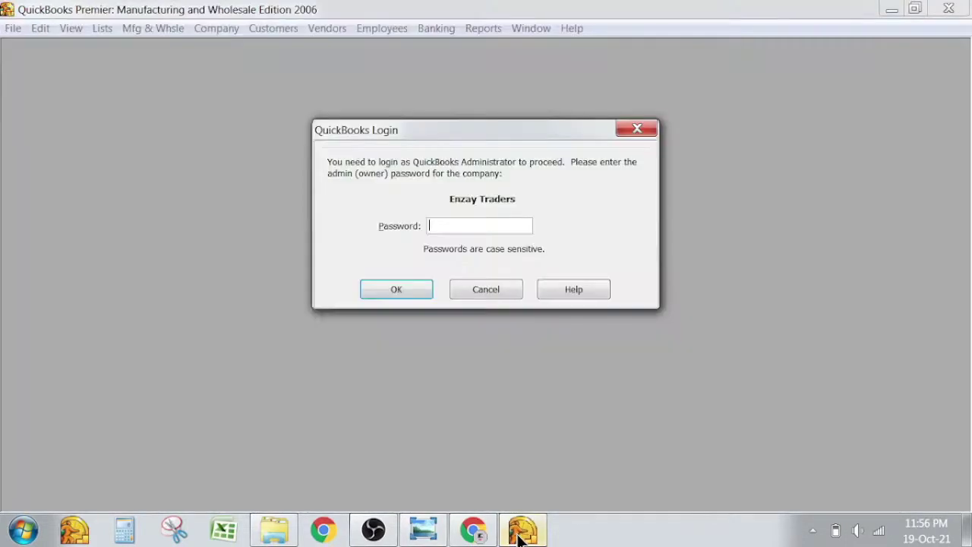
pyautogui.click(461, 226)
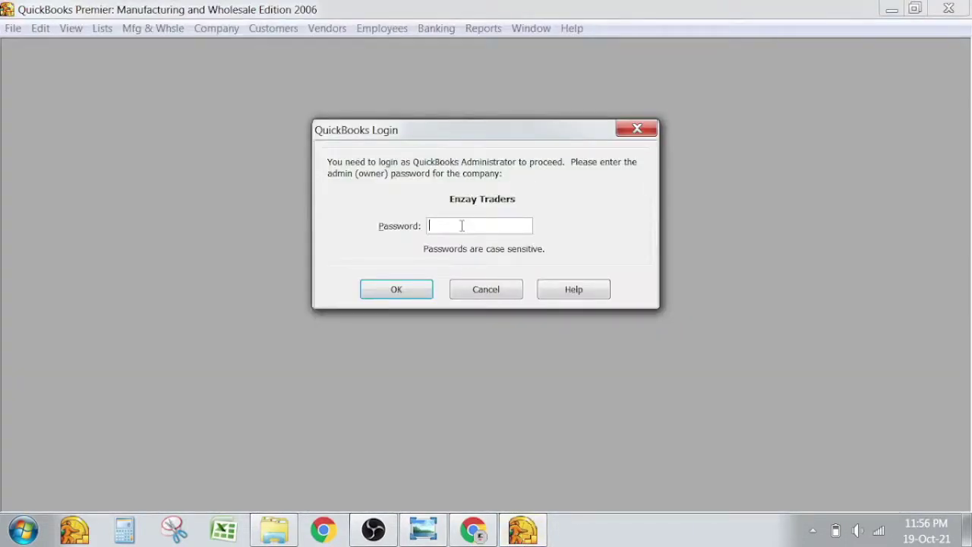
pyautogui.write('123')
pyautogui.press('Return')
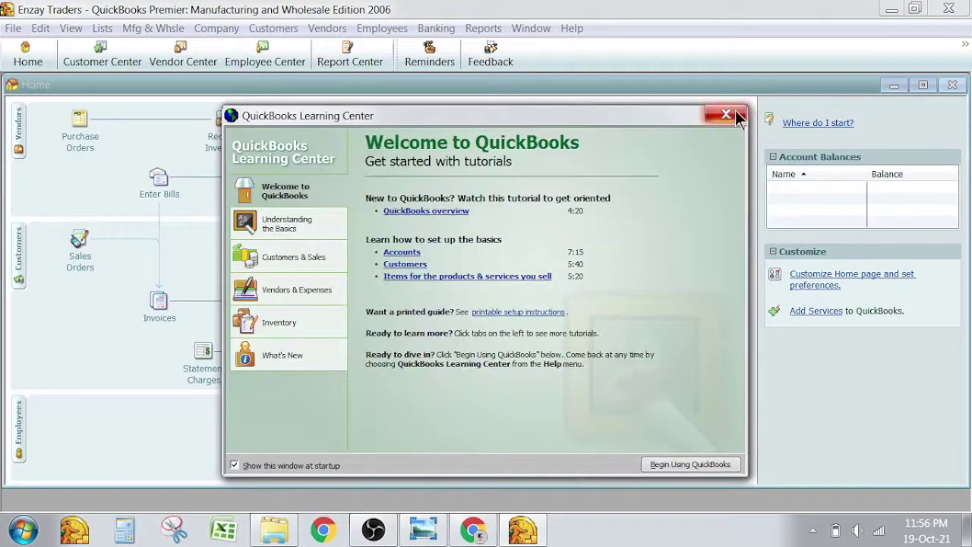
pyautogui.click(733, 114)
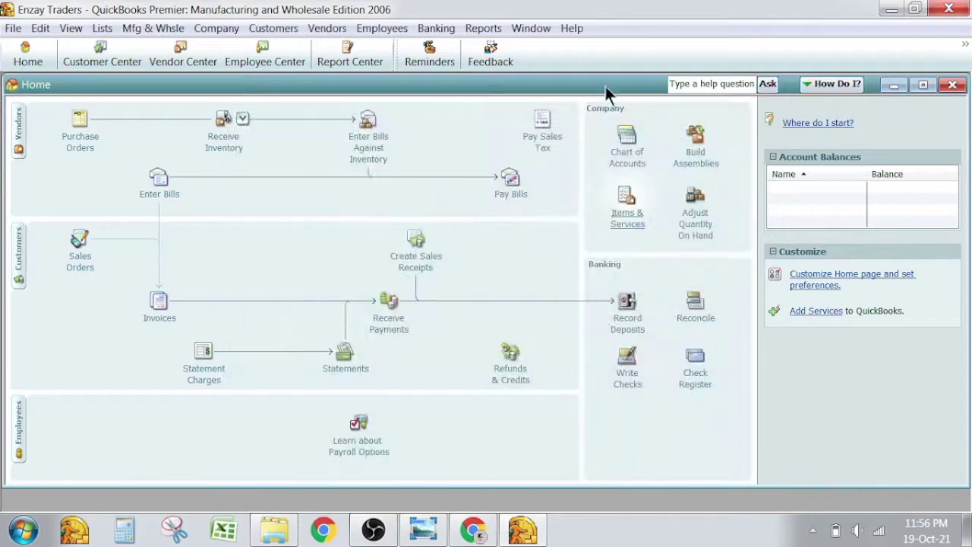
pyautogui.doubleClick(605, 85)
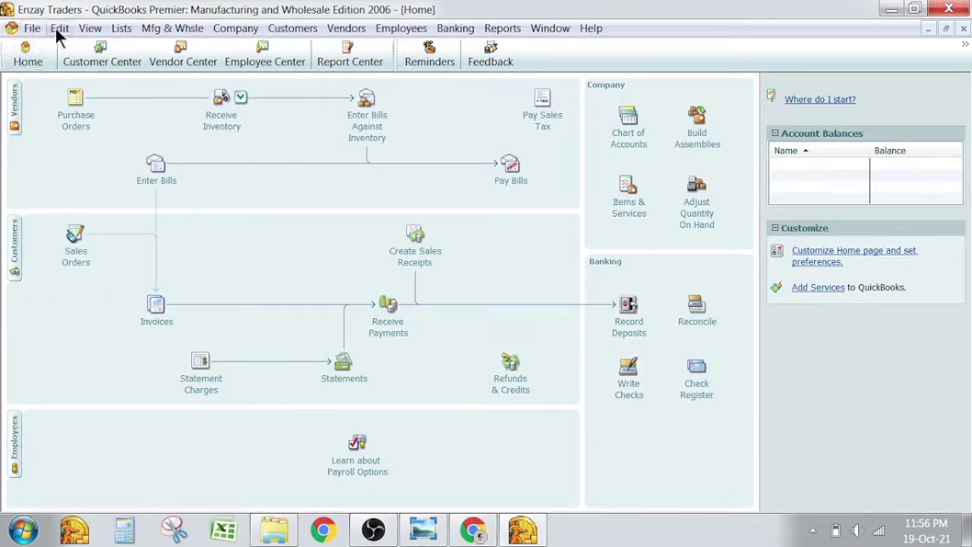
# Open Lists > Chart of Accounts and compare its default accounts with the trial balance image.
pyautogui.click(126, 30)
pyautogui.click(130, 44)
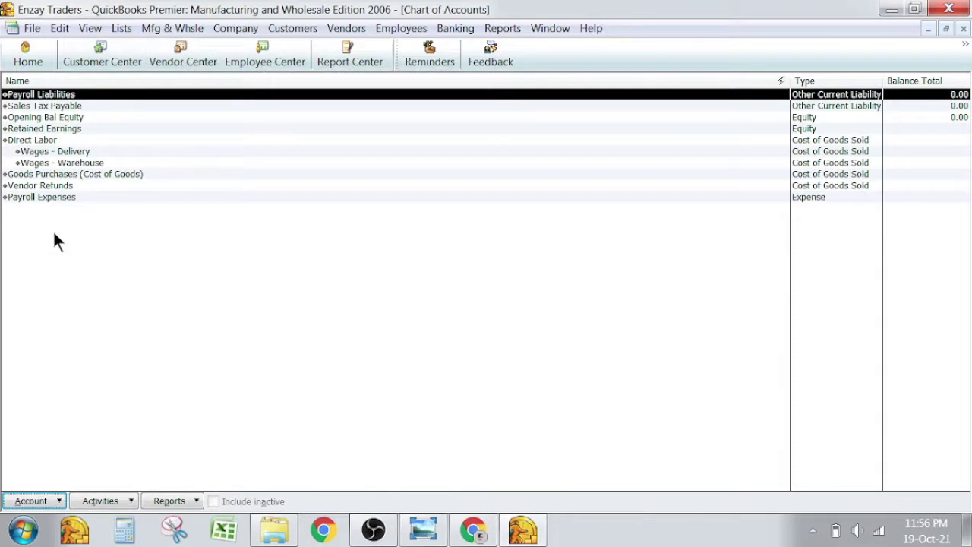
pyautogui.press('Down')
pyautogui.press('Down')
pyautogui.press('Down')
pyautogui.press('Down')
pyautogui.press('Down')
pyautogui.press('Down')
pyautogui.press('Down')
pyautogui.press('Down')
pyautogui.press('Up')
pyautogui.press('Up')
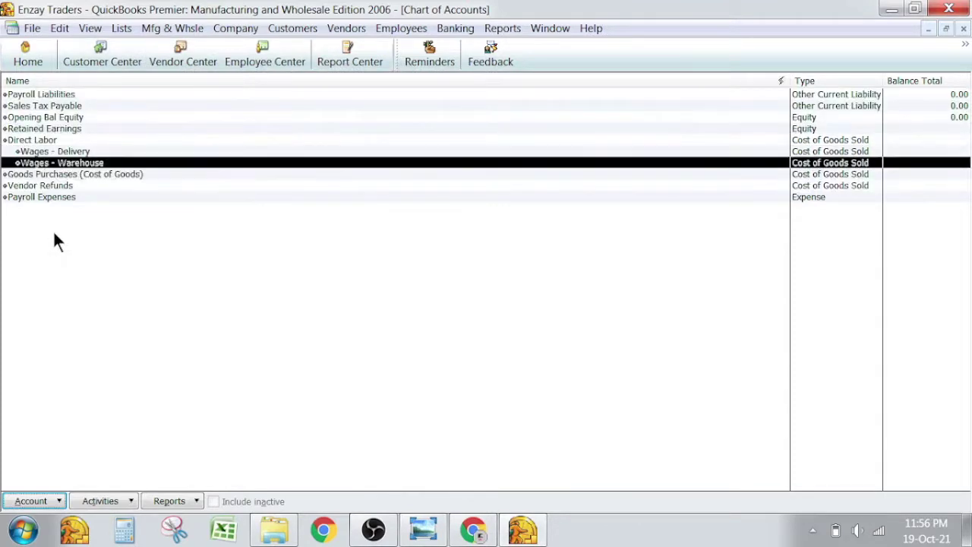
pyautogui.press('Up')
pyautogui.press('Up')
pyautogui.press('Up')
pyautogui.press('Up')
pyautogui.press('Up')
pyautogui.press('Up')
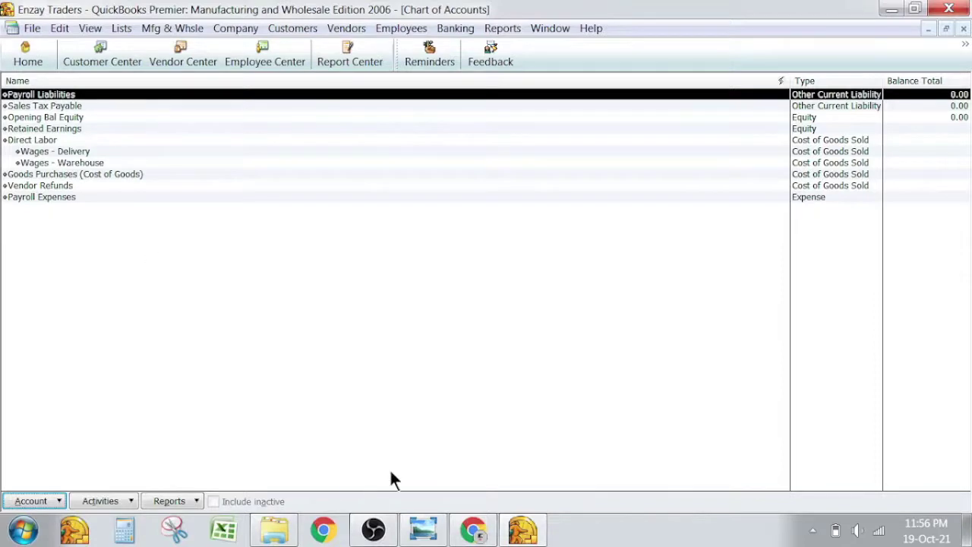
pyautogui.click(423, 529)
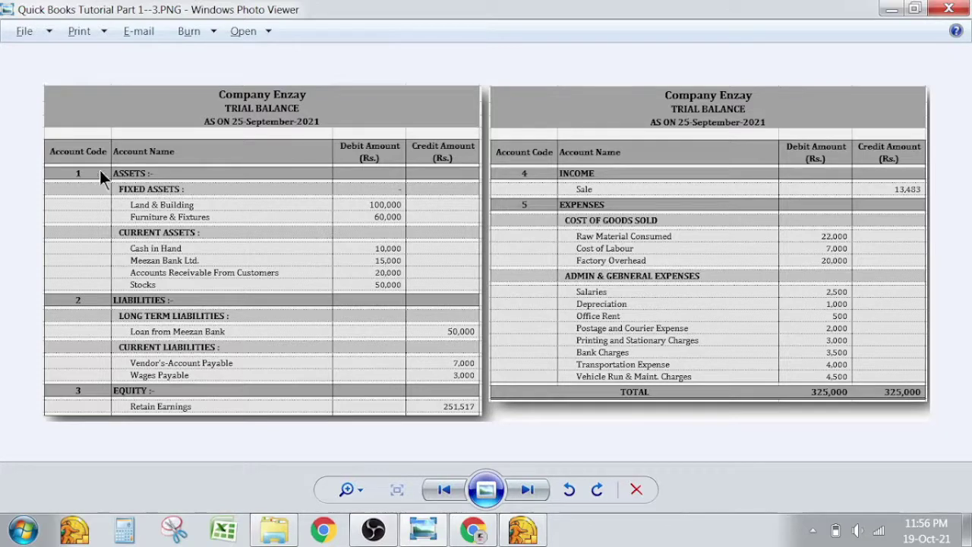
pyautogui.hotkey('alt', 'Tab')
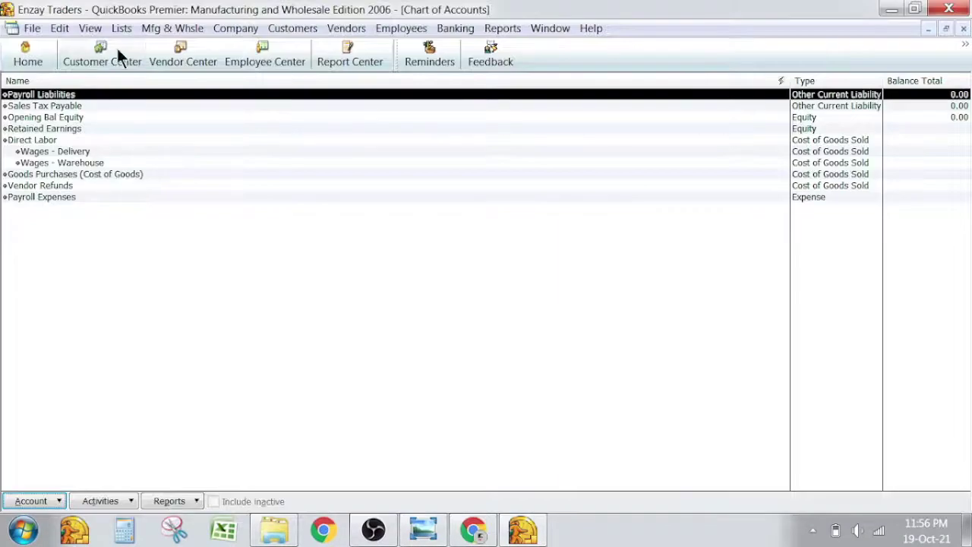
pyautogui.click(122, 28)
# Create a Fixed Asset account named 'Fixes Asset'.
pyautogui.click(63, 300)
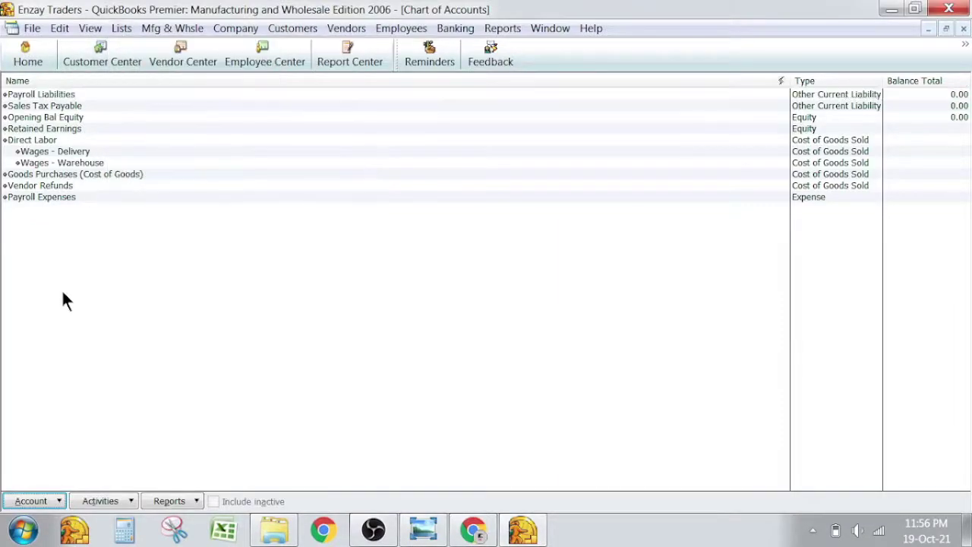
pyautogui.rightClick(65, 300)
pyautogui.rightClick(42, 255)
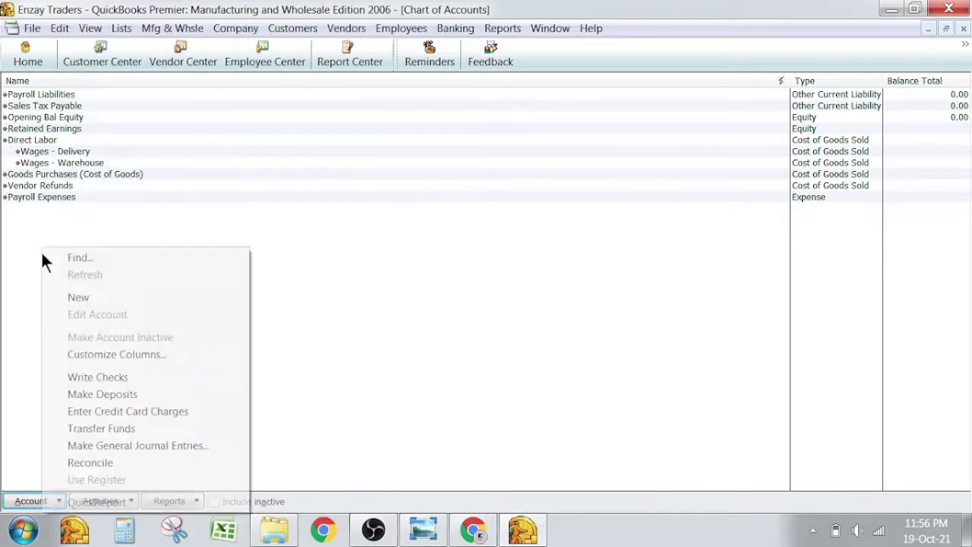
pyautogui.click(67, 298)
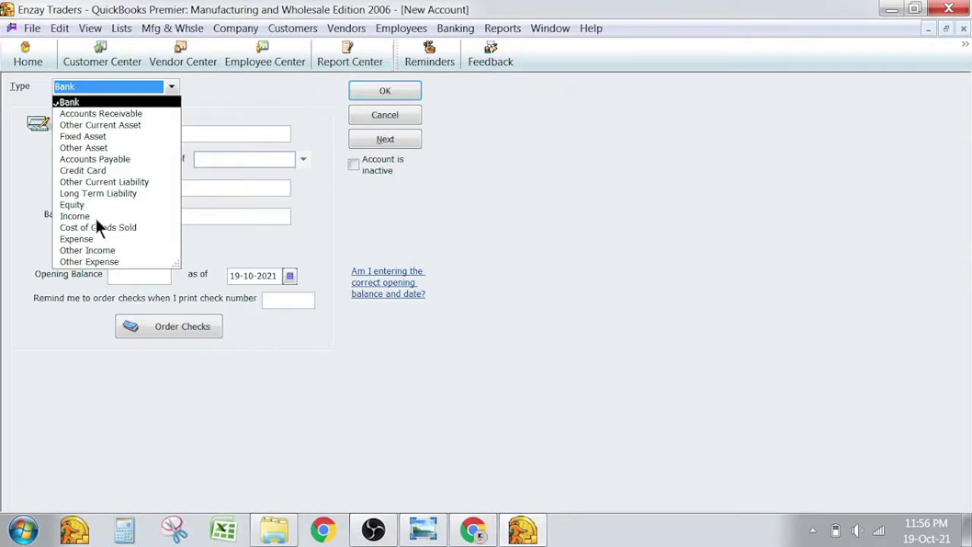
pyautogui.click(85, 136)
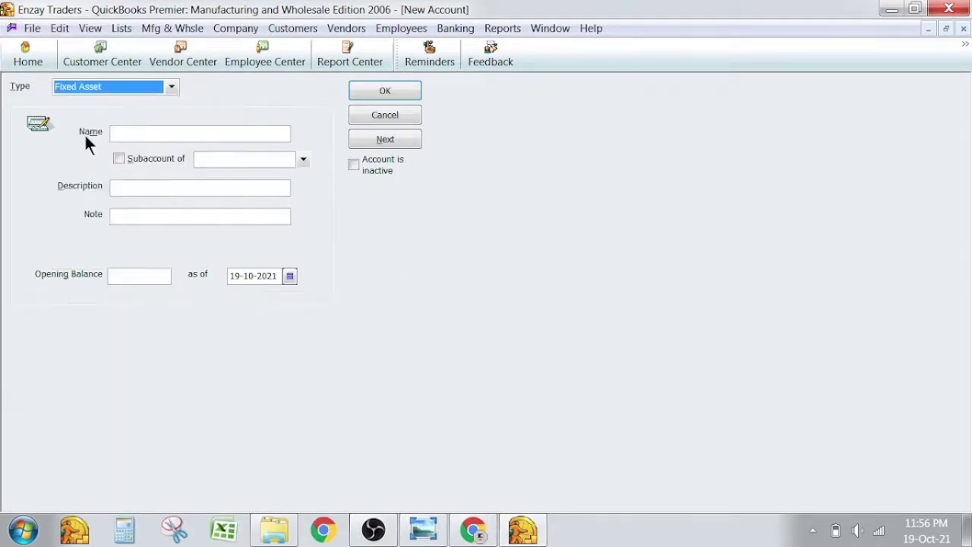
pyautogui.click(120, 133)
pyautogui.write('Fix')
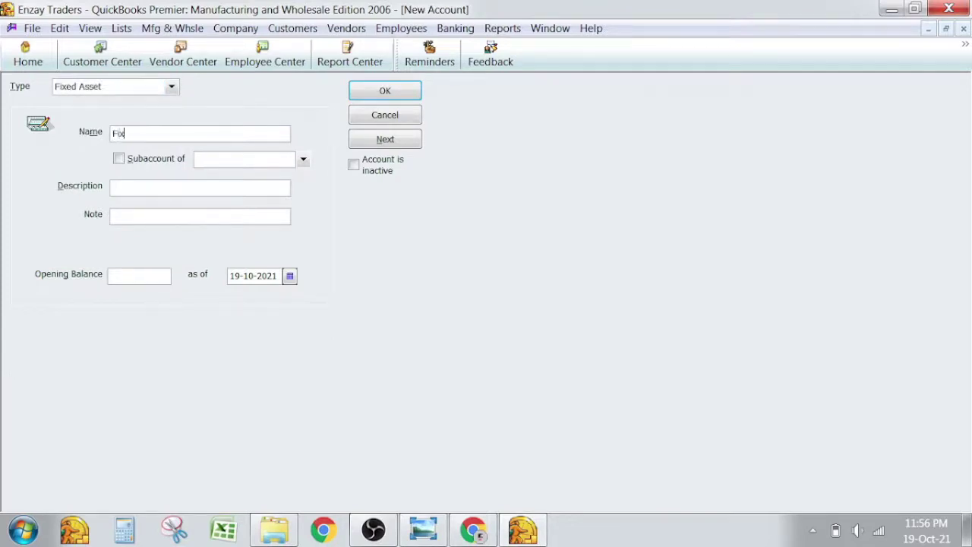
pyautogui.write('es Asse')
pyautogui.press('BackSpace')
pyautogui.press('BackSpace')
pyautogui.write('set')
pyautogui.click(391, 91)
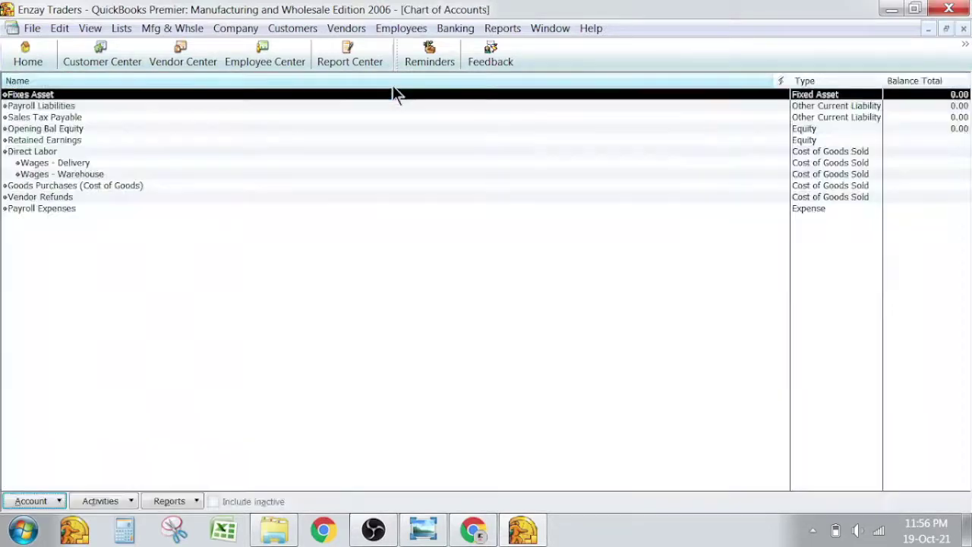
# Check the trial balance, then add an Other Current Asset account named 'Current Asset'.
pyautogui.hotkey('alt', 'Tab')
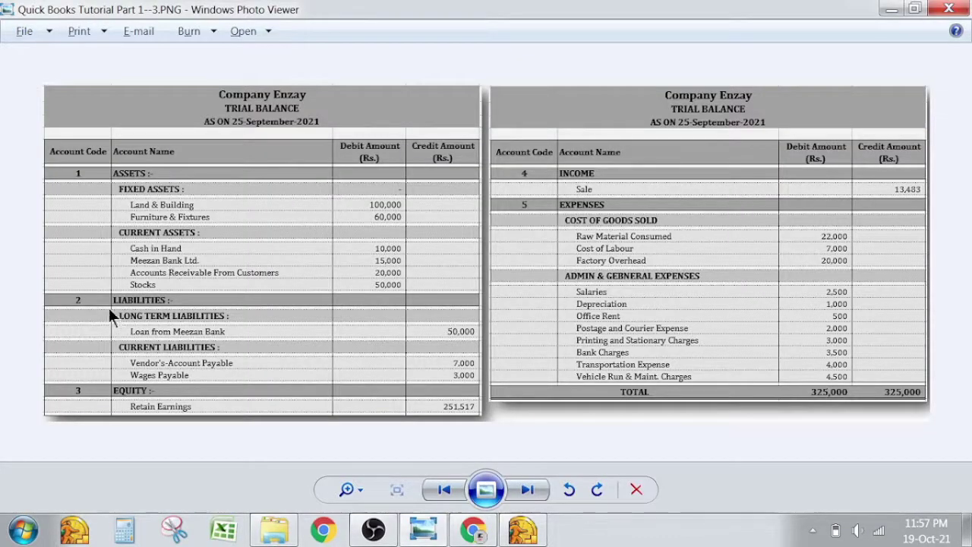
pyautogui.hotkey('alt', 'Tab')
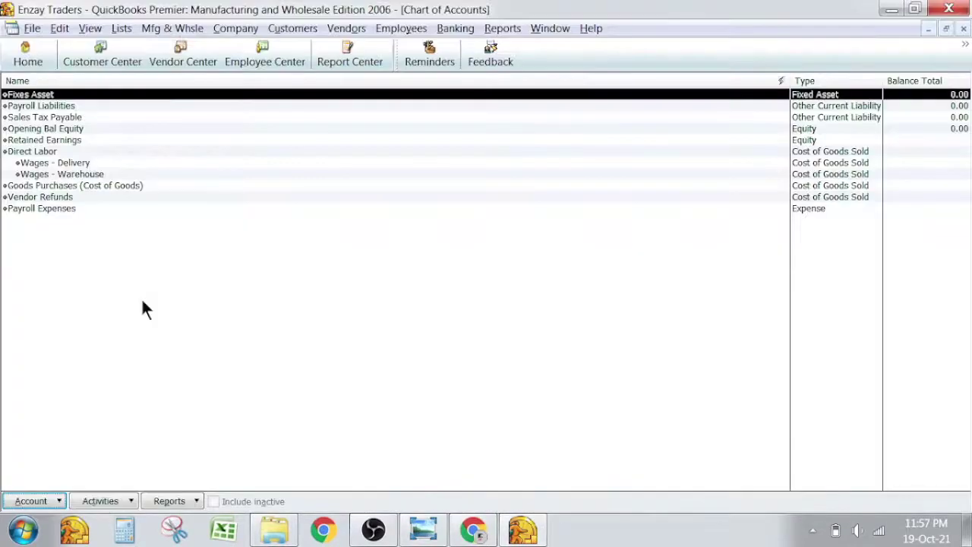
pyautogui.hotkey('alt', 'Tab')
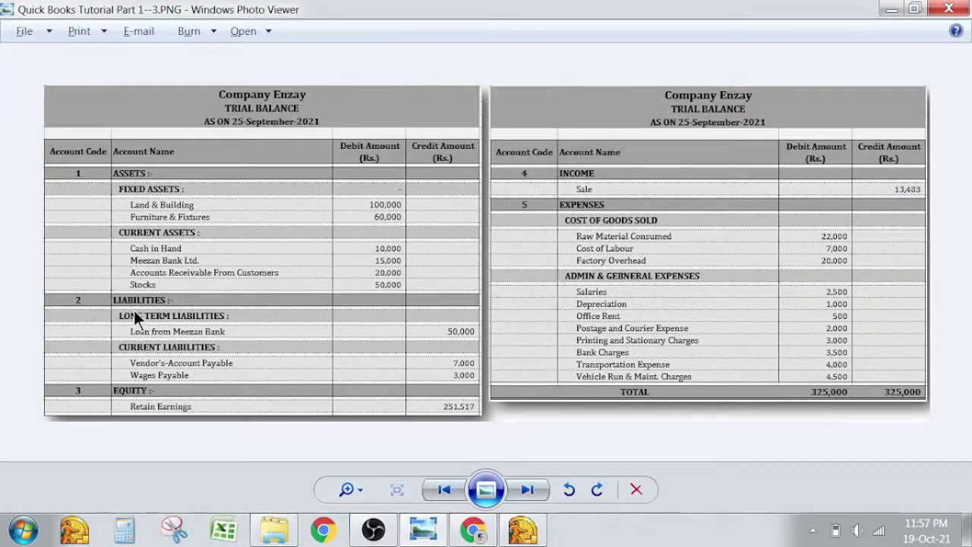
pyautogui.hotkey('alt', 'Tab')
pyautogui.rightClick(135, 239)
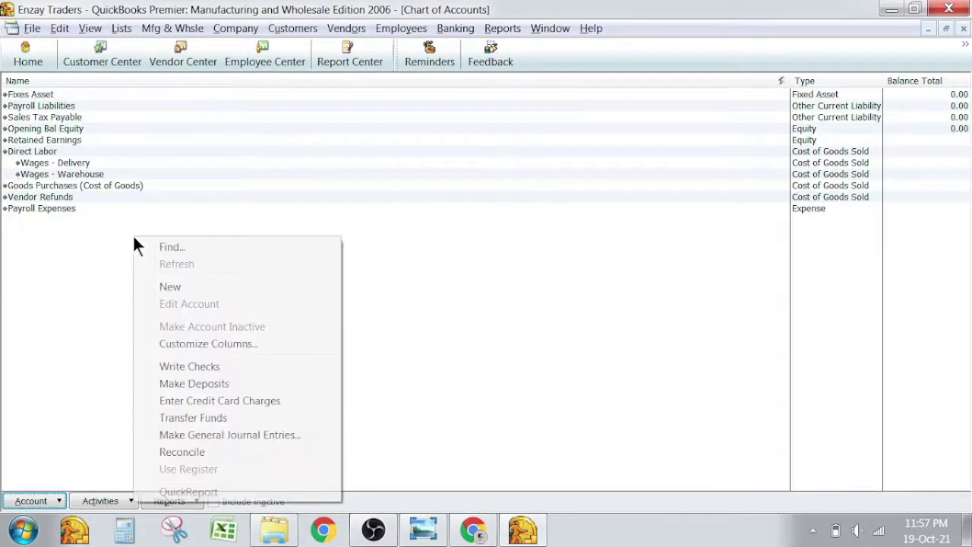
pyautogui.click(167, 285)
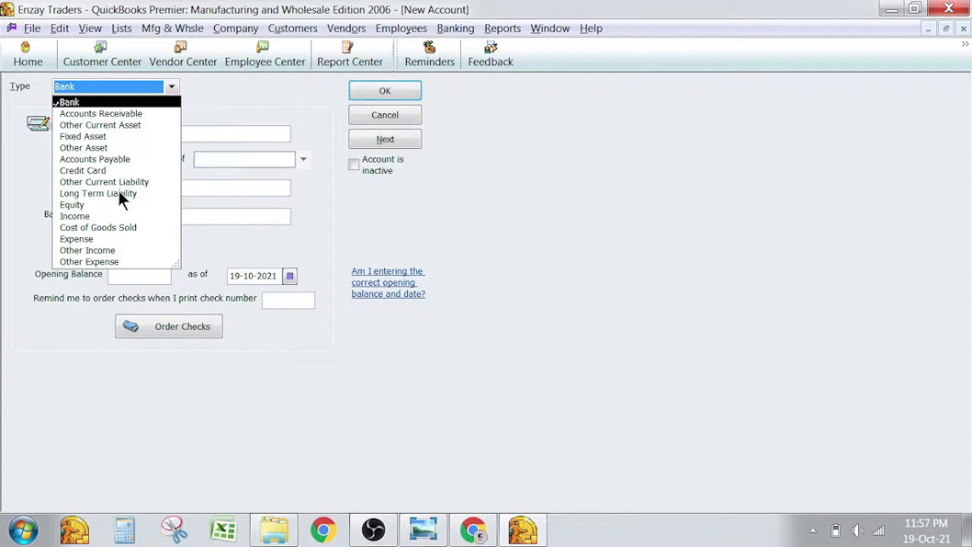
pyautogui.click(106, 127)
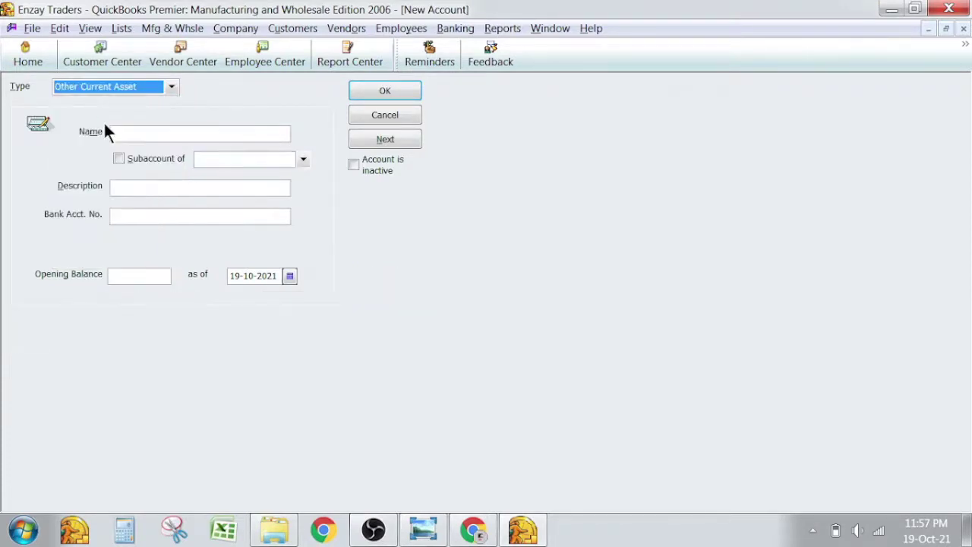
pyautogui.write('Current Asset')
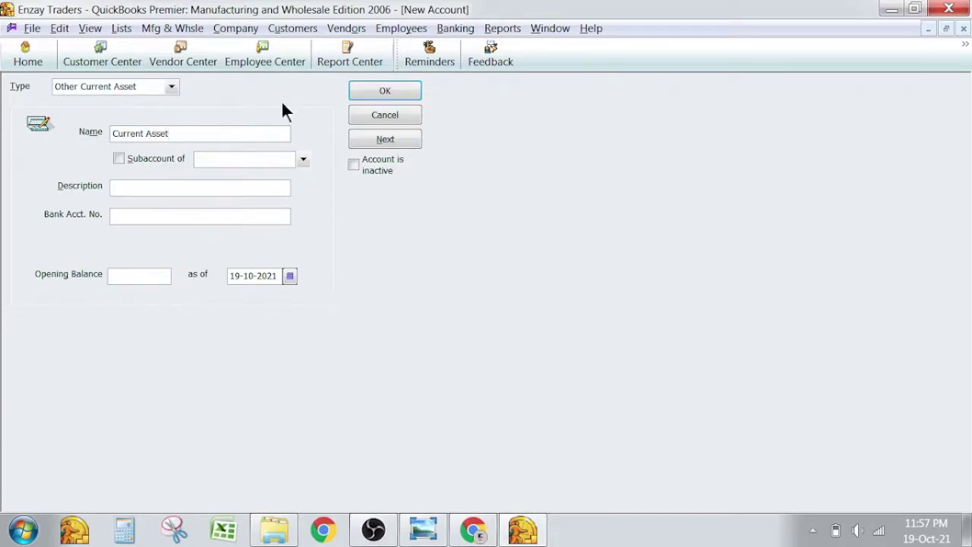
pyautogui.click(387, 91)
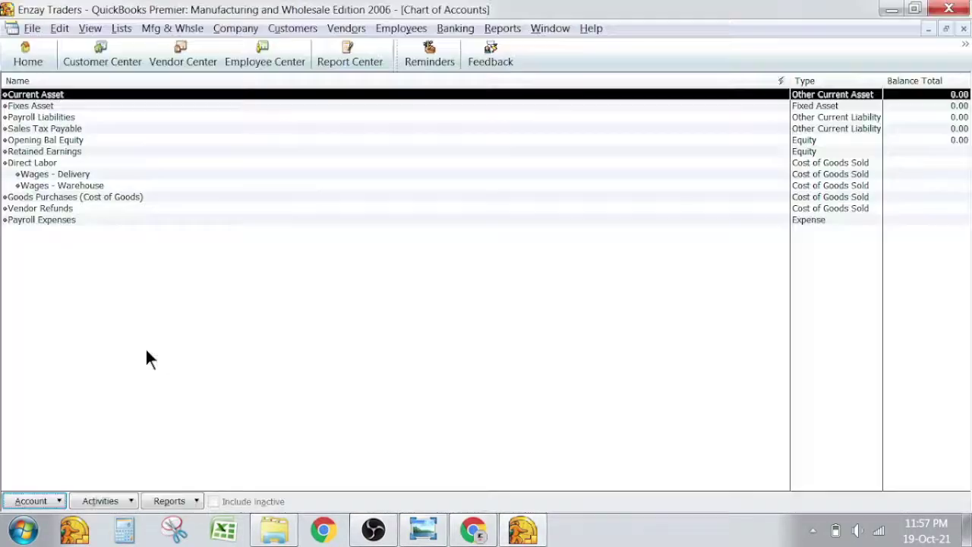
pyautogui.rightClick(192, 228)
# Add a Long Term Liability account named 'Long Term Liabilities'.
pyautogui.click(229, 277)
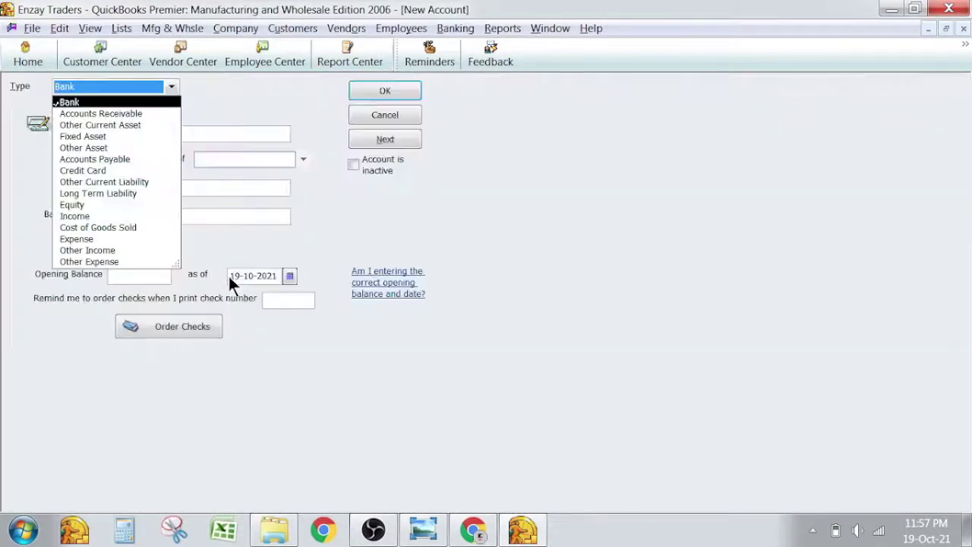
pyautogui.click(129, 194)
pyautogui.click(161, 133)
pyautogui.write('Lo')
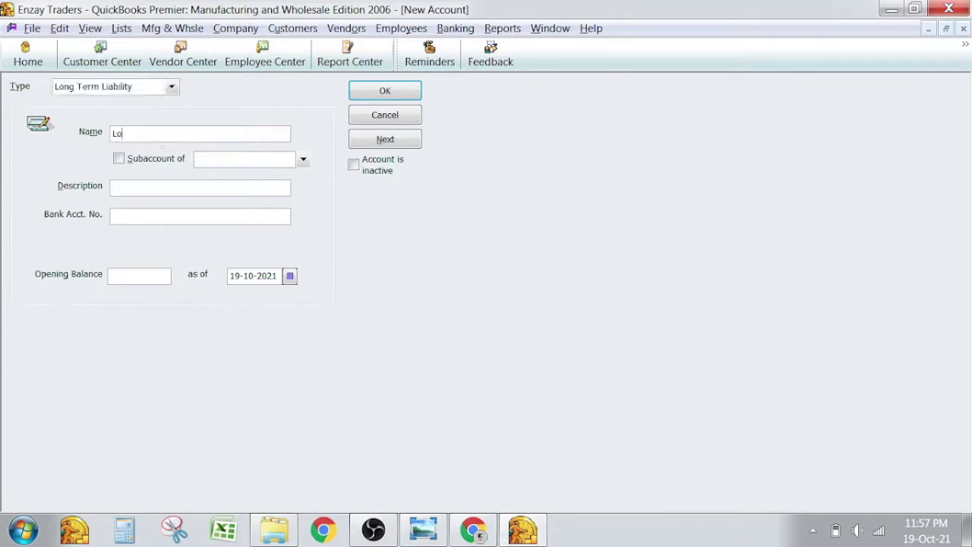
pyautogui.write('ng term')
pyautogui.hotkey('ctrl', 'shift', 'Left')
pyautogui.write('Term Liabilitiess')
pyautogui.press('BackSpace')
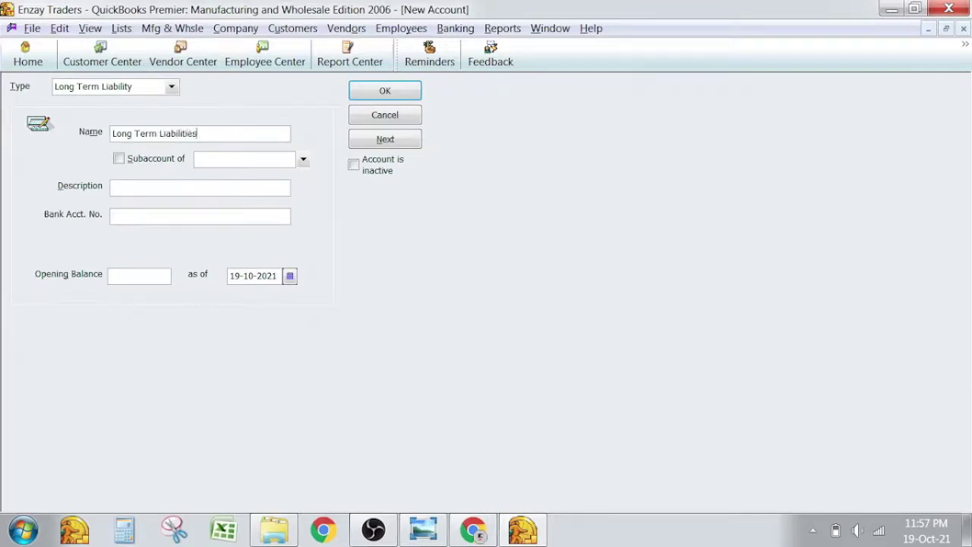
pyautogui.press('Return')
# Add an Other Current Liability account named 'Current Liabilities'.
pyautogui.hotkey('alt', 'Tab')
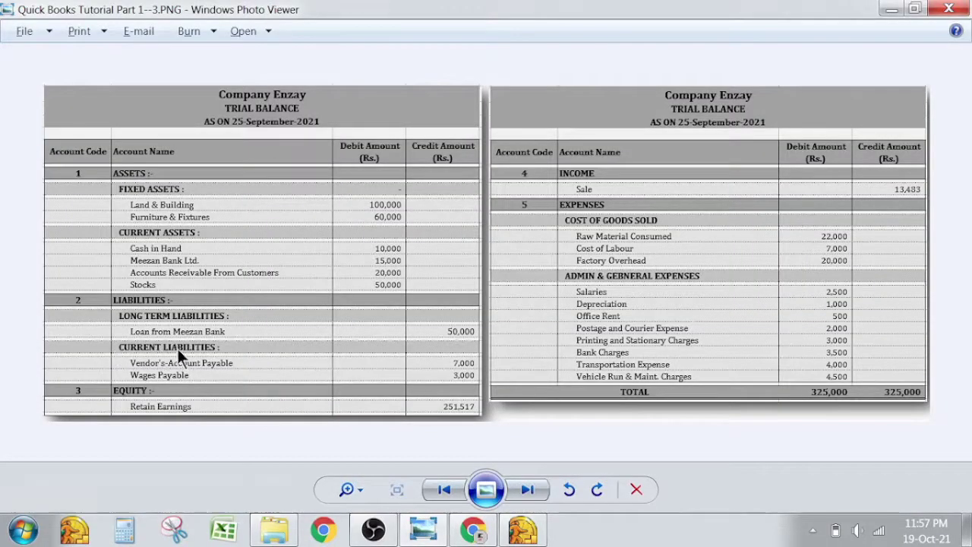
pyautogui.hotkey('alt', 'Tab')
pyautogui.hotkey('ctrl', 'n')
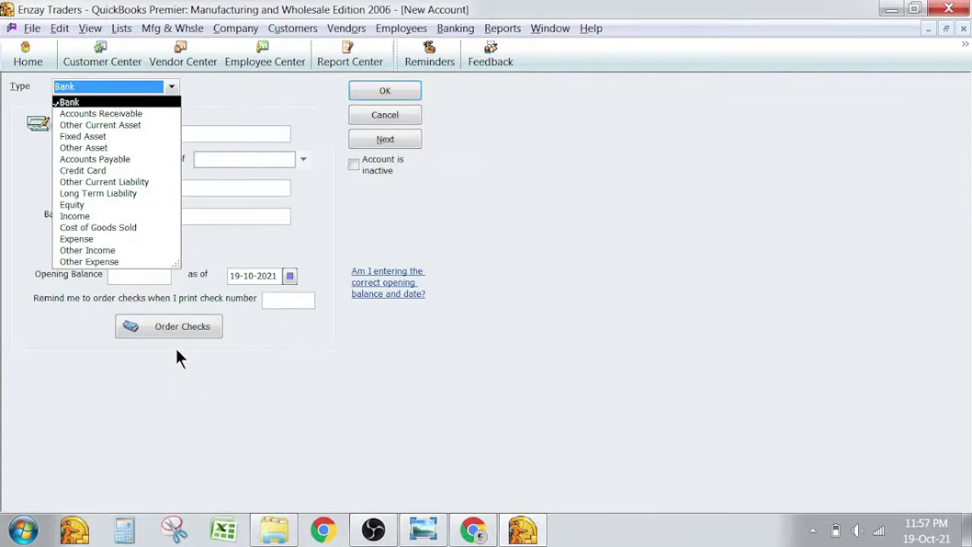
pyautogui.press('Escape')
pyautogui.press('Escape')
pyautogui.rightClick(176, 351)
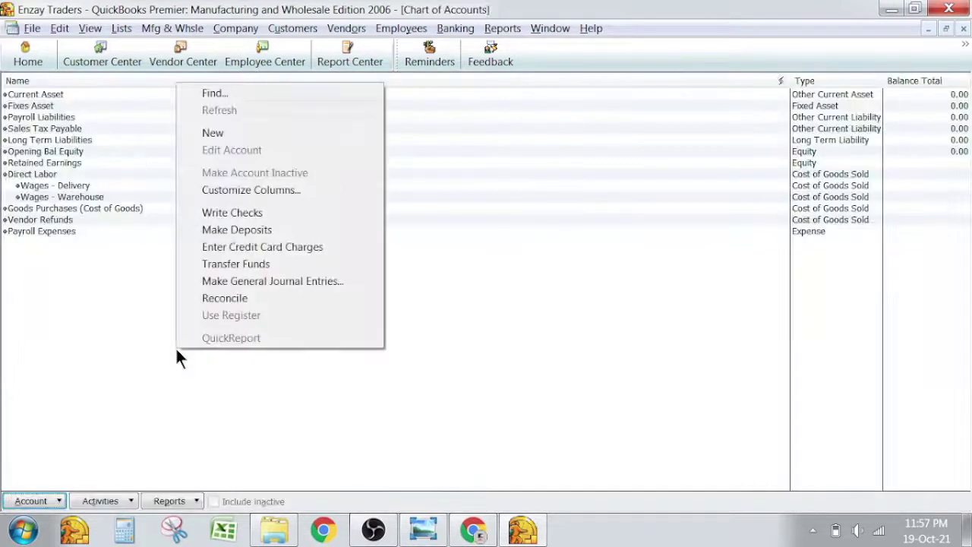
pyautogui.press('n')
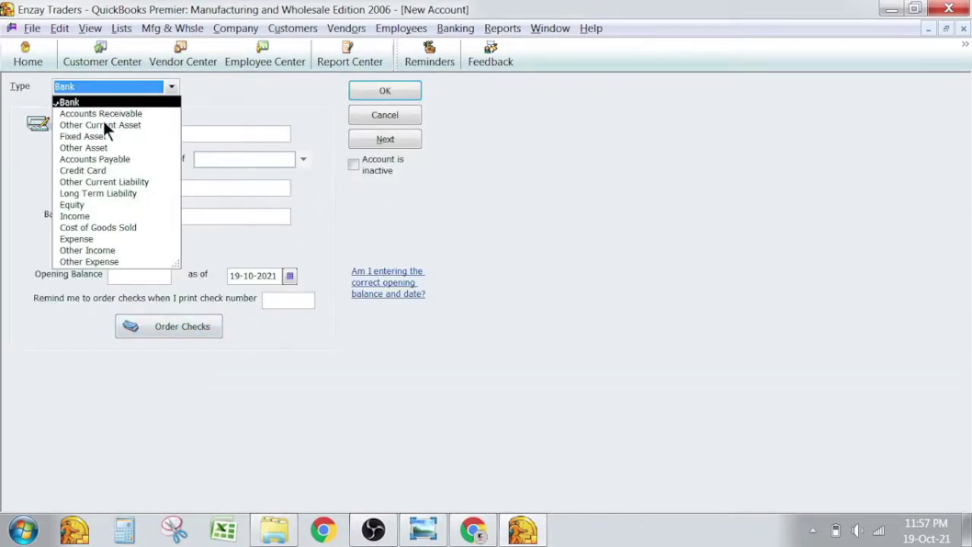
pyautogui.click(96, 182)
pyautogui.click(146, 132)
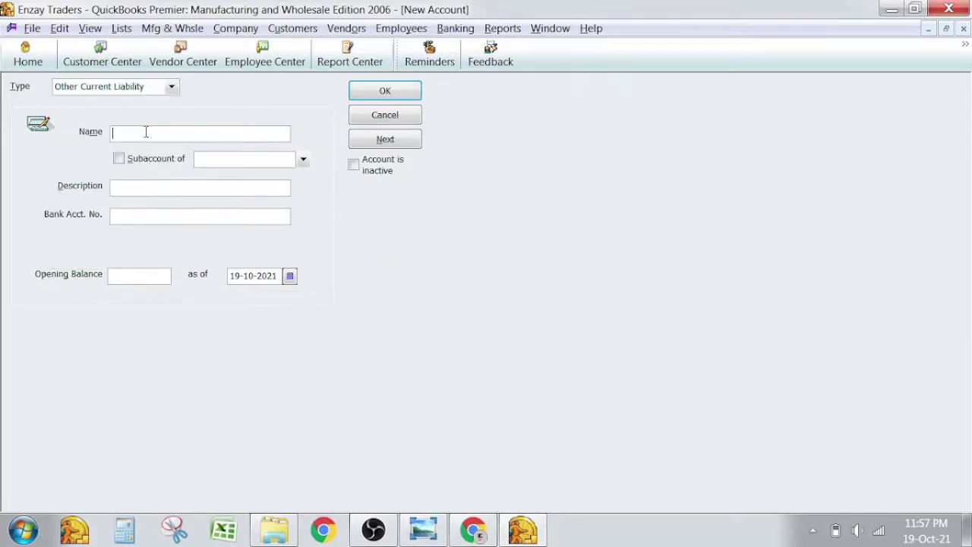
pyautogui.write('Current Liabilities')
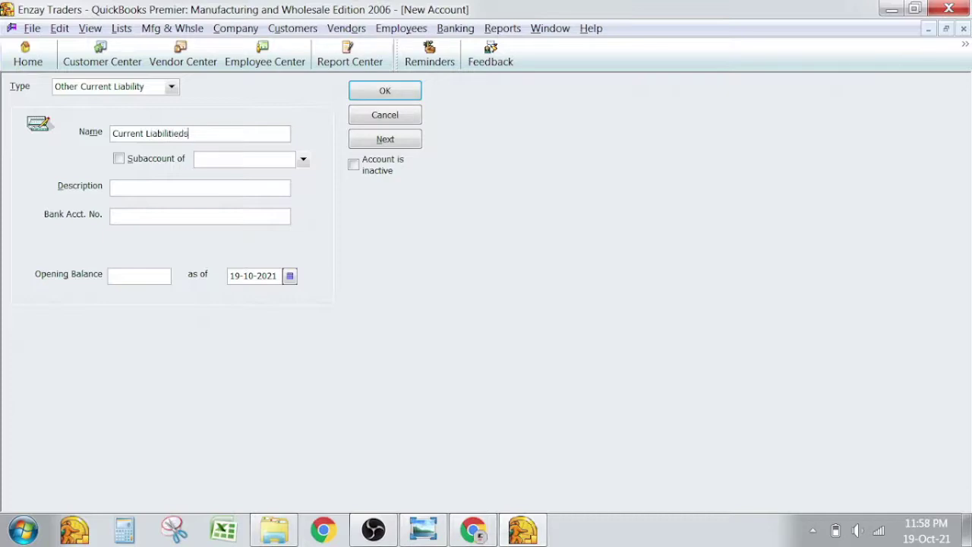
pyautogui.press('Return')
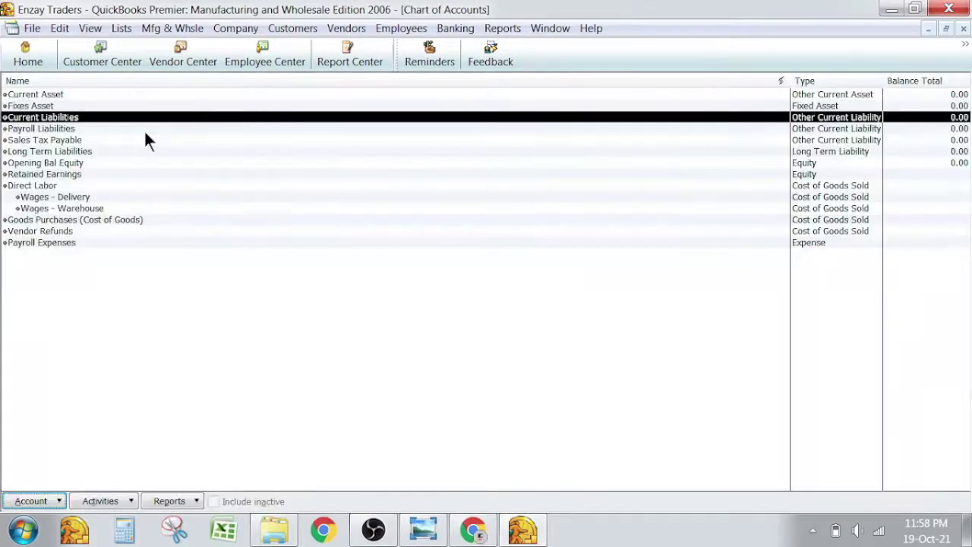
# Add an Equity-type account named 'Equity'.
pyautogui.press('Down')
pyautogui.press('Down')
pyautogui.press('Down')
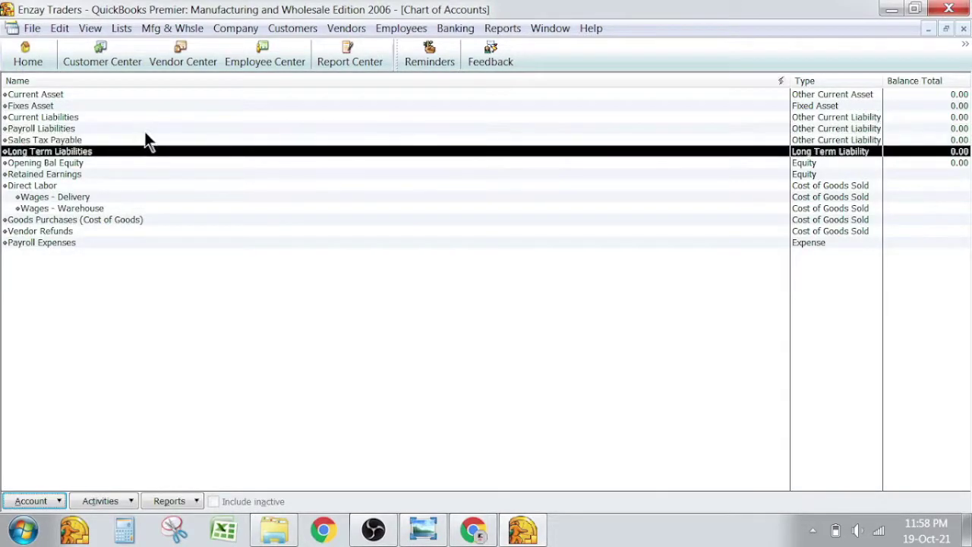
pyautogui.hotkey('alt', 'Tab')
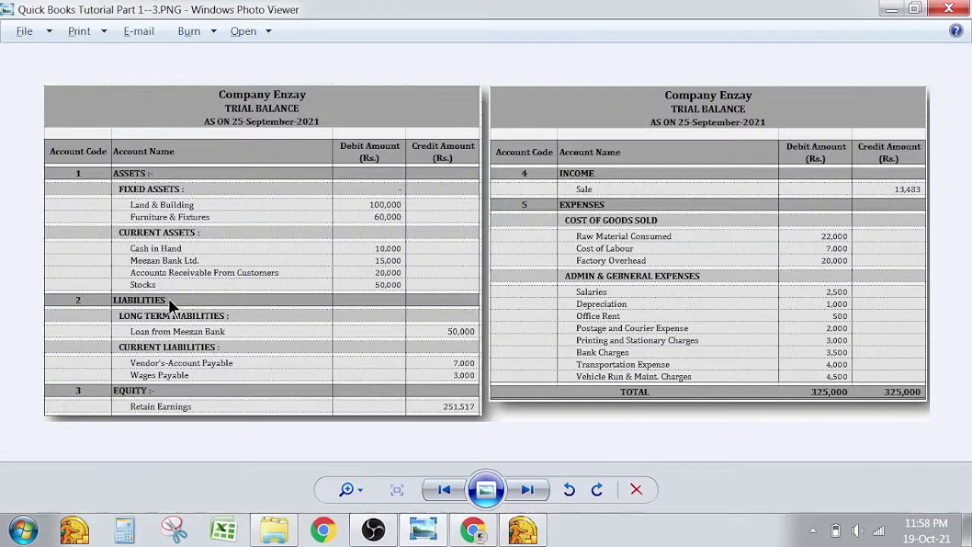
pyautogui.hotkey('alt', 'Tab')
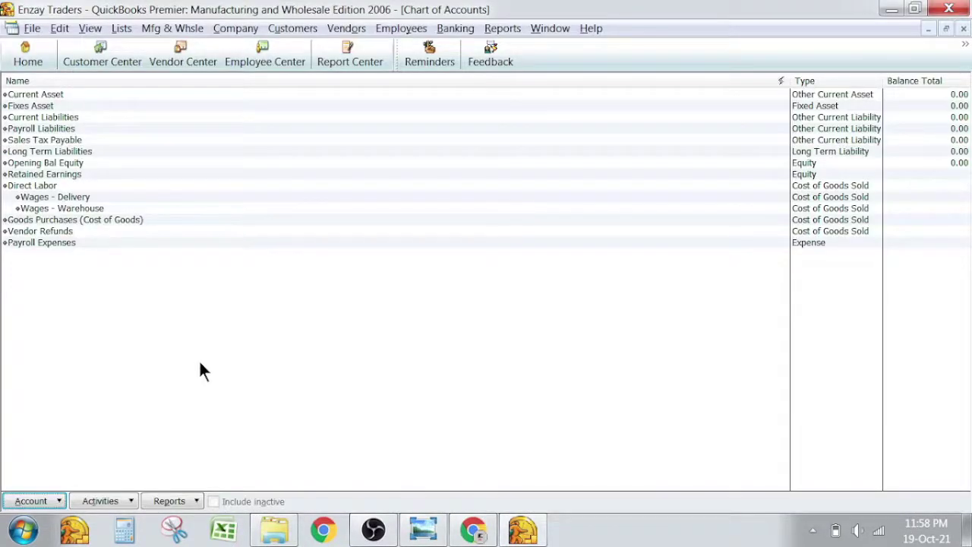
pyautogui.rightClick(199, 370)
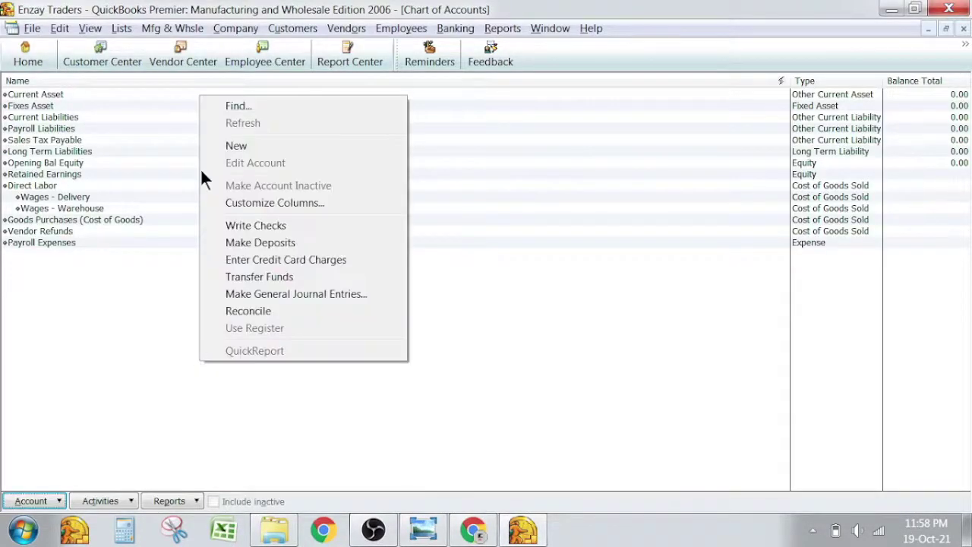
pyautogui.click(234, 144)
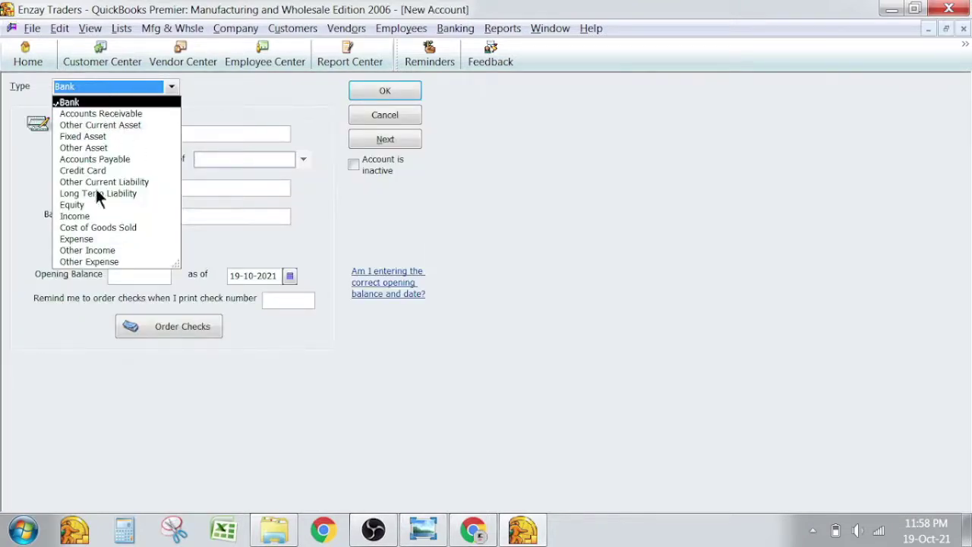
pyautogui.click(74, 205)
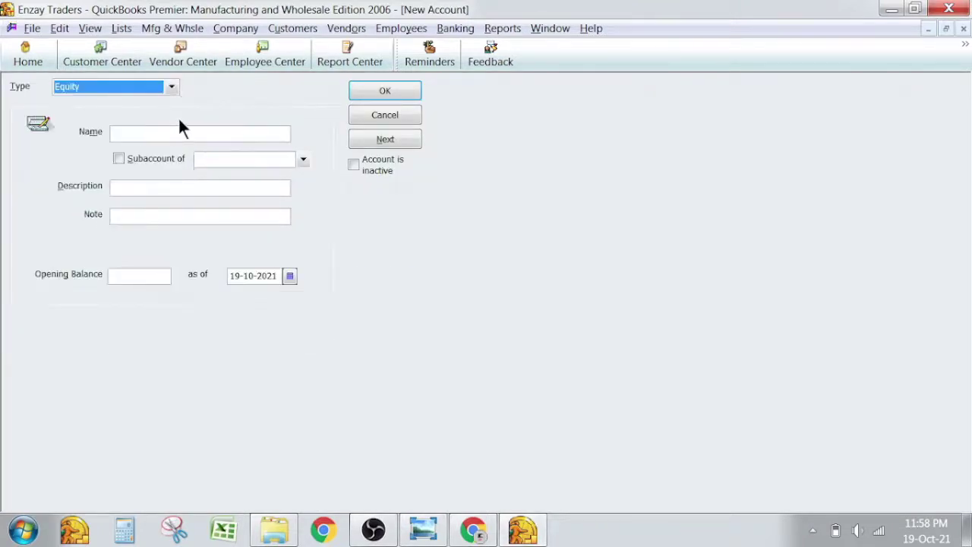
pyautogui.click(177, 134)
pyautogui.write('Equity')
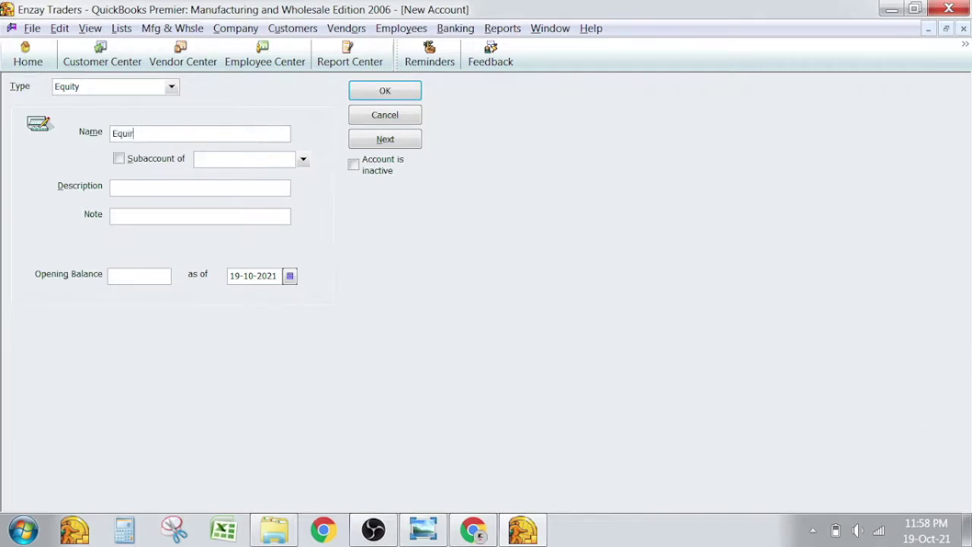
pyautogui.click(396, 91)
# Start another new account with Income selected as its type.
pyautogui.hotkey('alt', 'Tab')
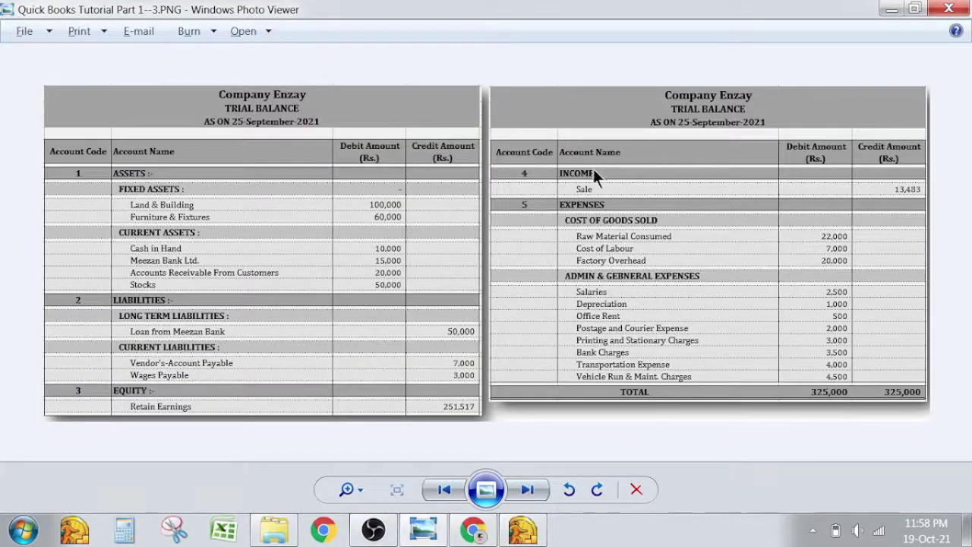
pyautogui.hotkey('alt', 'Tab')
pyautogui.rightClick(67, 280)
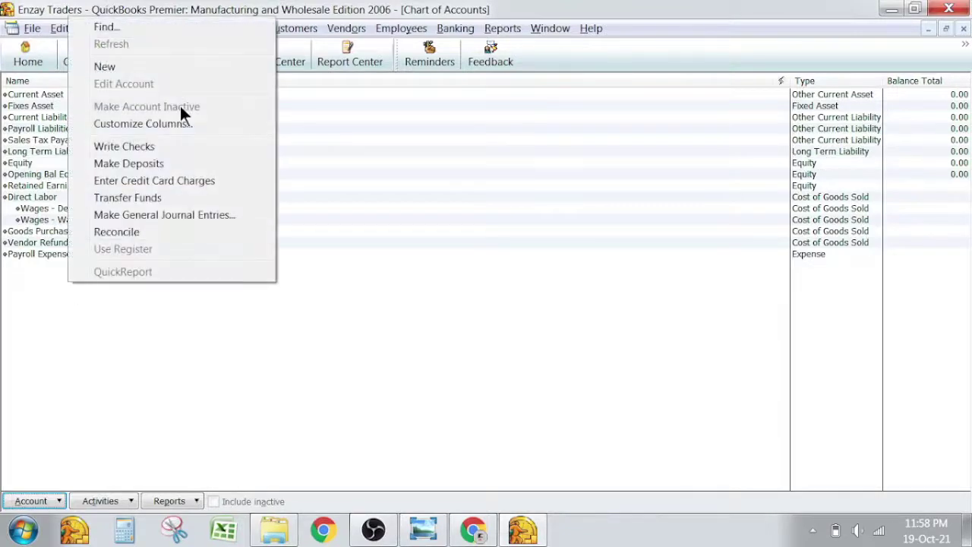
pyautogui.click(212, 70)
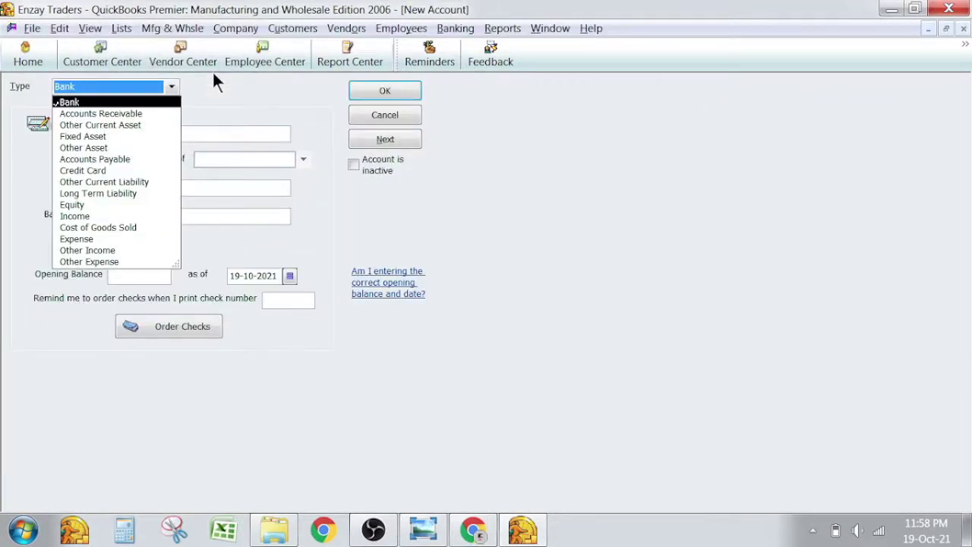
pyautogui.press('i')
pyautogui.press('Return')
# Save the new Income-type account named 'Income'.
pyautogui.click(171, 86)
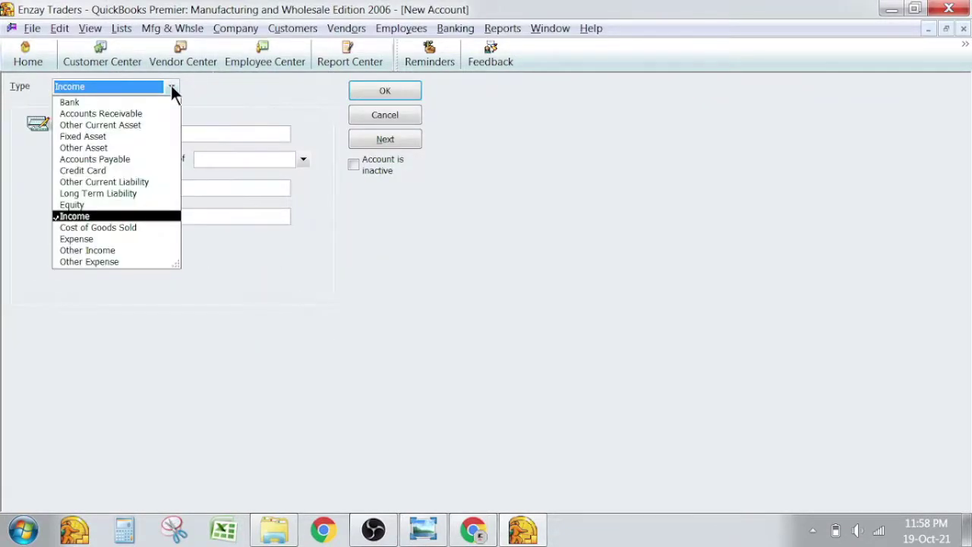
pyautogui.click(112, 218)
pyautogui.click(178, 135)
pyautogui.write('In')
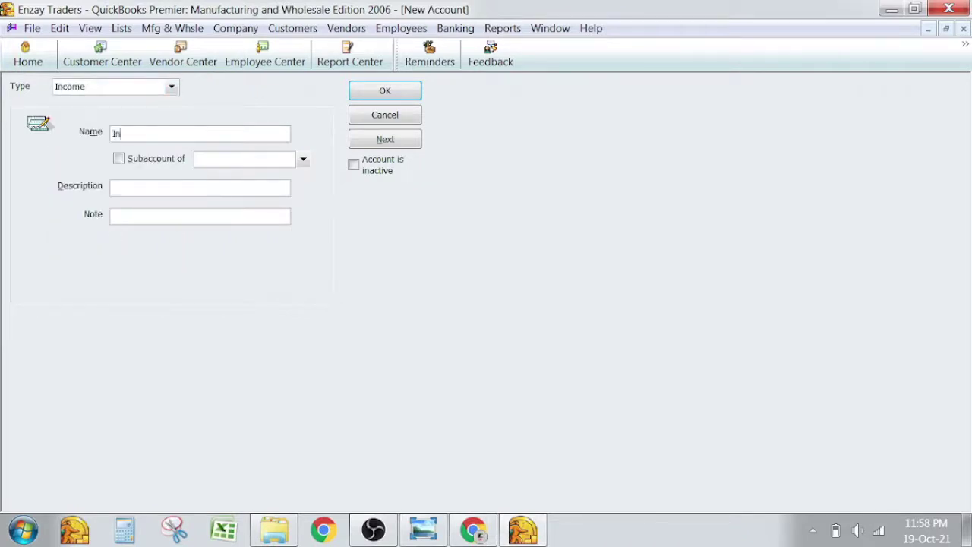
pyautogui.write('come')
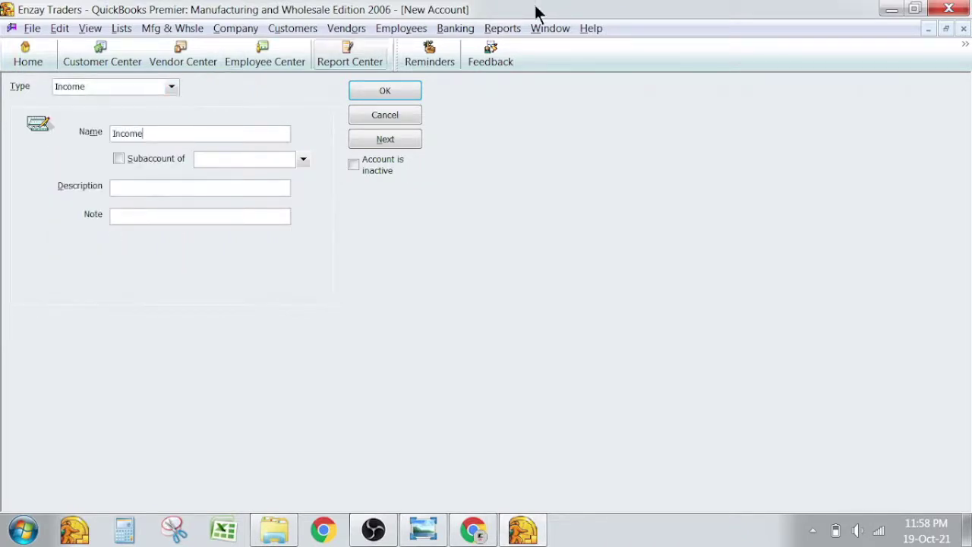
pyautogui.click(371, 91)
# Add a Cost of Goods Sold account named 'Cost Of Goods Sold'.
pyautogui.hotkey('alt', 'Tab')
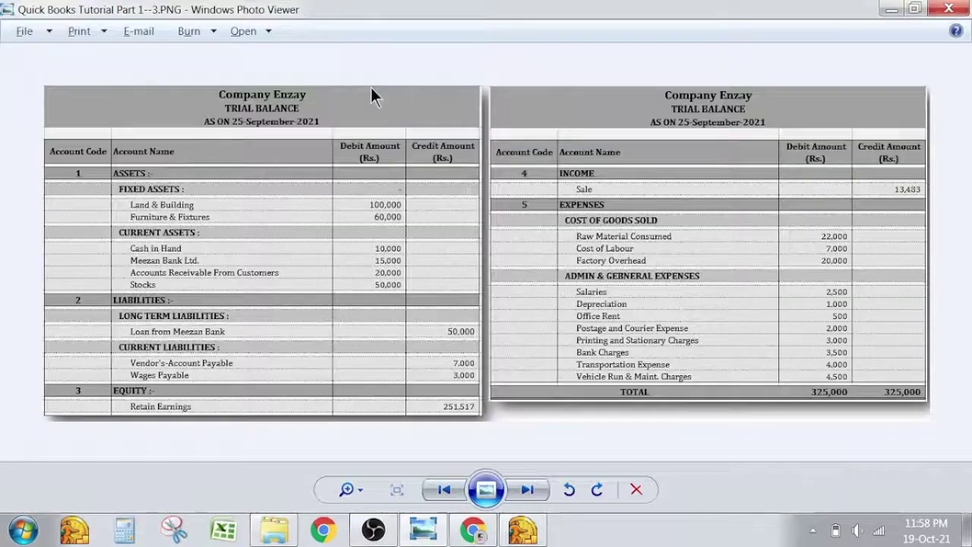
pyautogui.hotkey('alt', 'Tab')
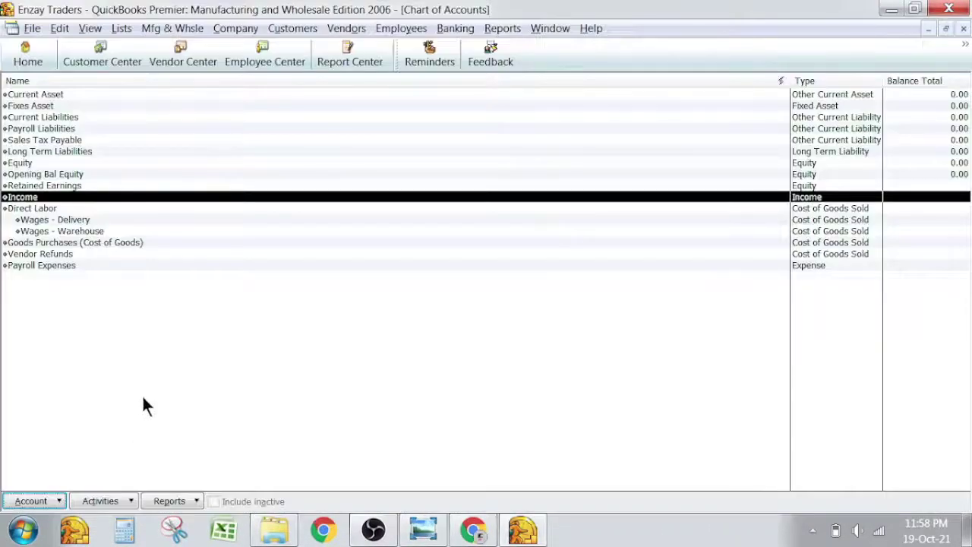
pyautogui.hotkey('alt', 'Tab')
pyautogui.hotkey('alt', 'Tab')
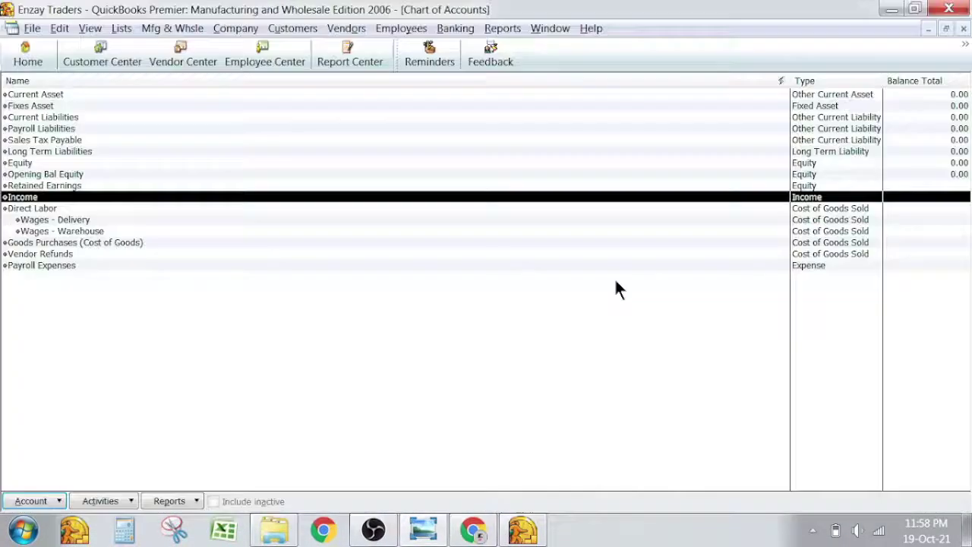
pyautogui.rightClick(235, 372)
pyautogui.hotkey('ctrl', 'n')
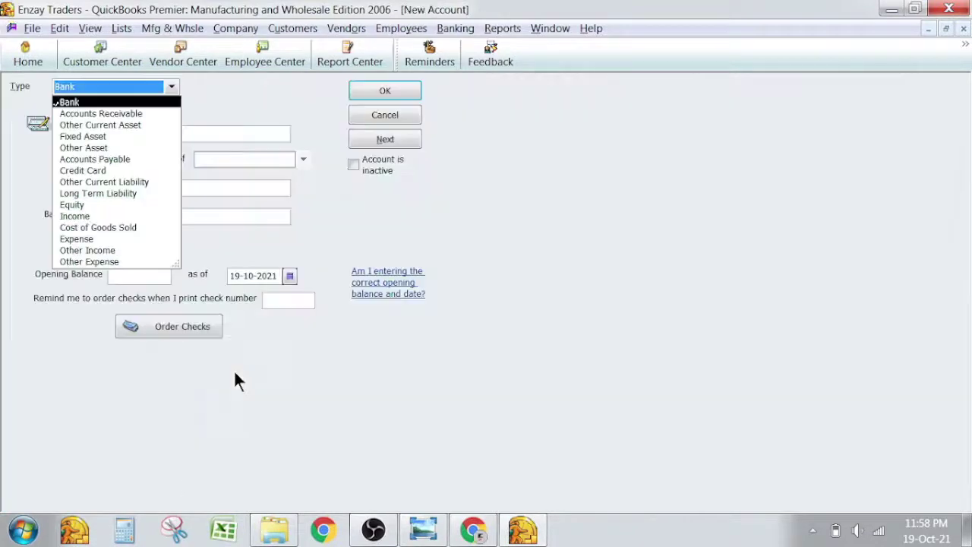
pyautogui.click(100, 228)
pyautogui.click(159, 133)
pyautogui.write('Cos')
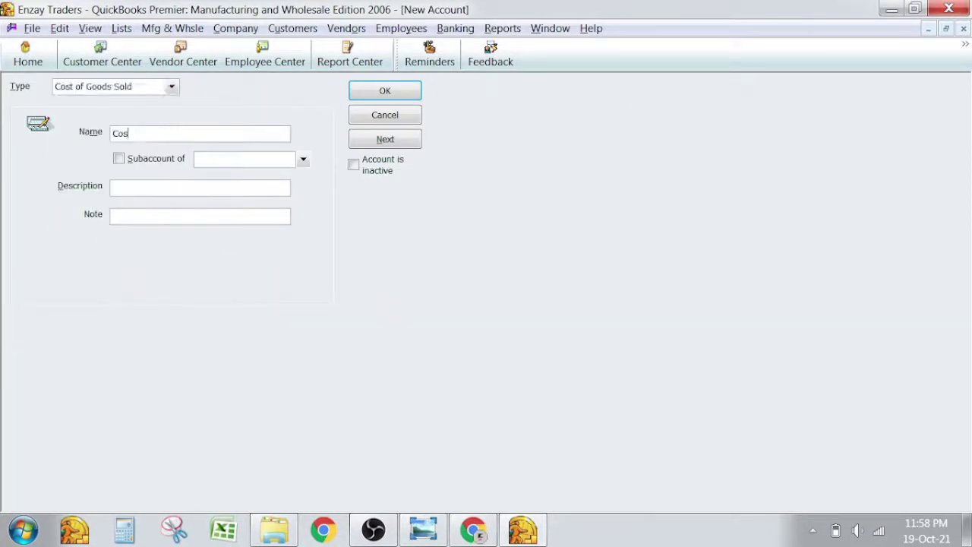
pyautogui.write('t Of Goods Sold')
pyautogui.press('Return')
# Add an Expense account named 'Admin & General Expenses'.
pyautogui.rightClick(134, 340)
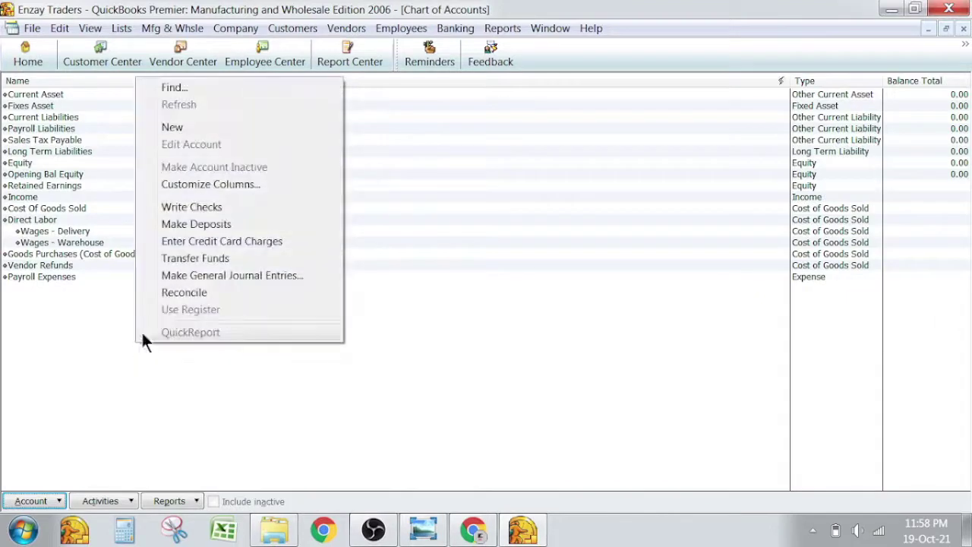
pyautogui.click(232, 127)
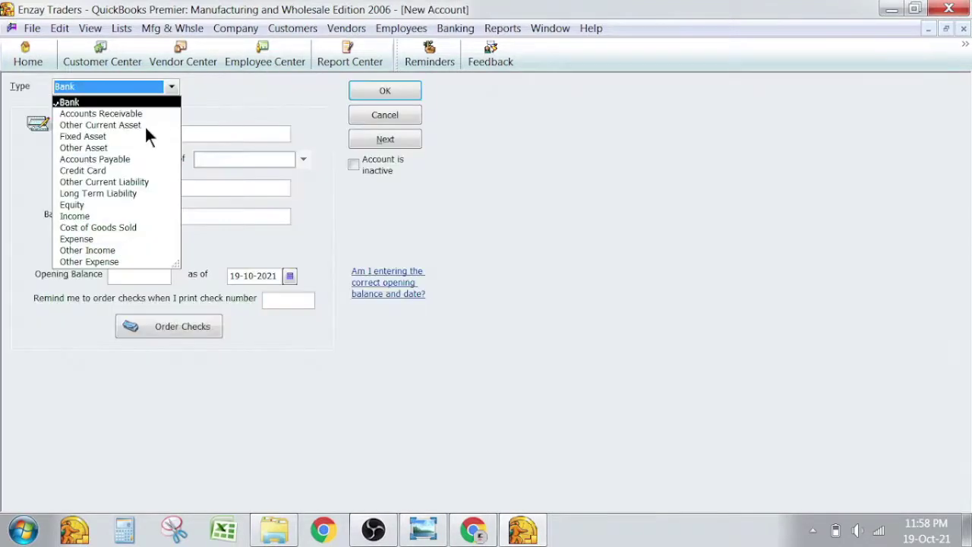
pyautogui.click(79, 240)
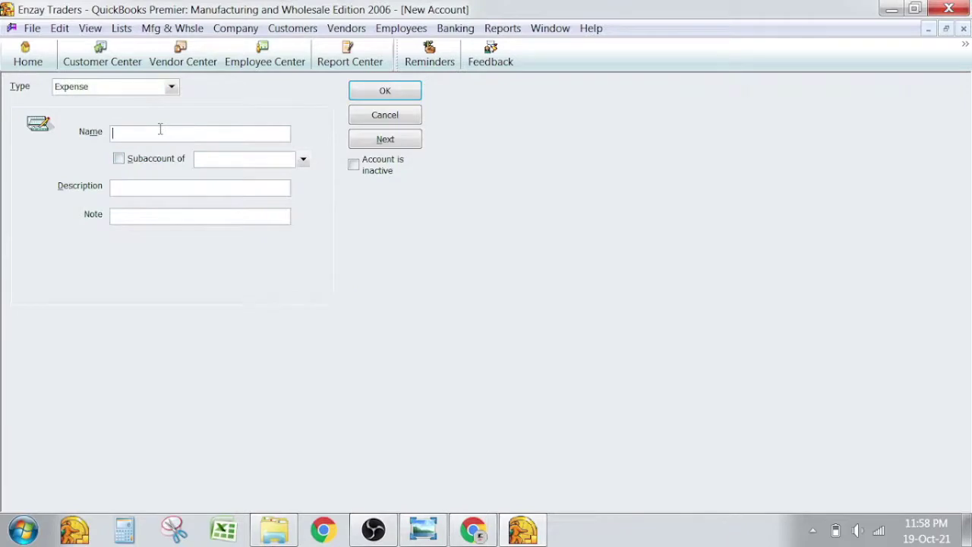
pyautogui.write('Admin & General Expenses')
pyautogui.press('Return')
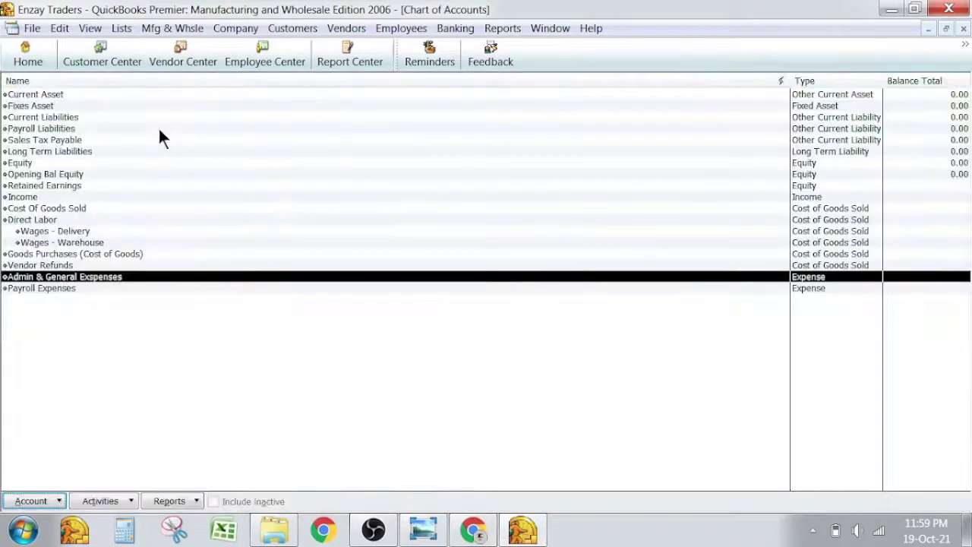
# Compare the new accounts from Fixes Asset down to Income against the trial balance.
pyautogui.hotkey('alt', 'Tab')
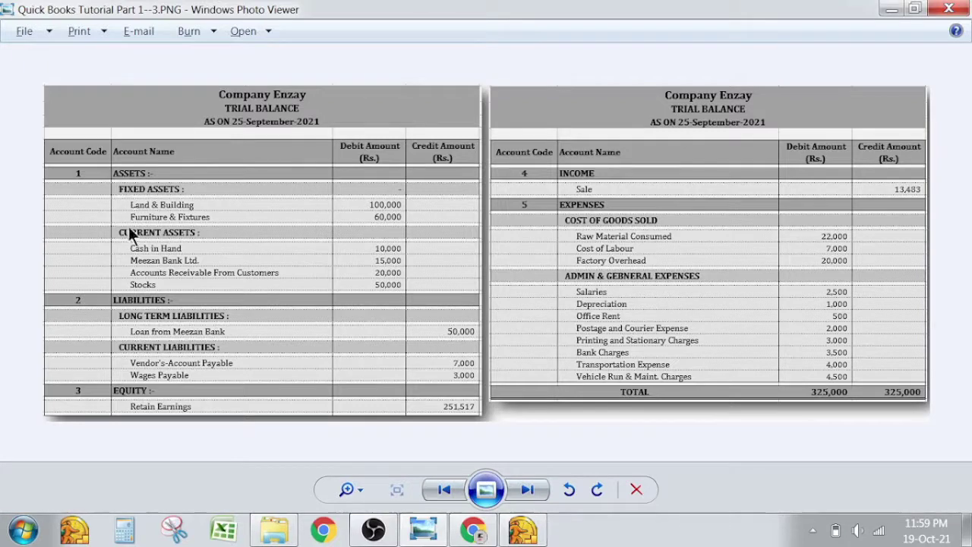
pyautogui.hotkey('alt', 'Tab')
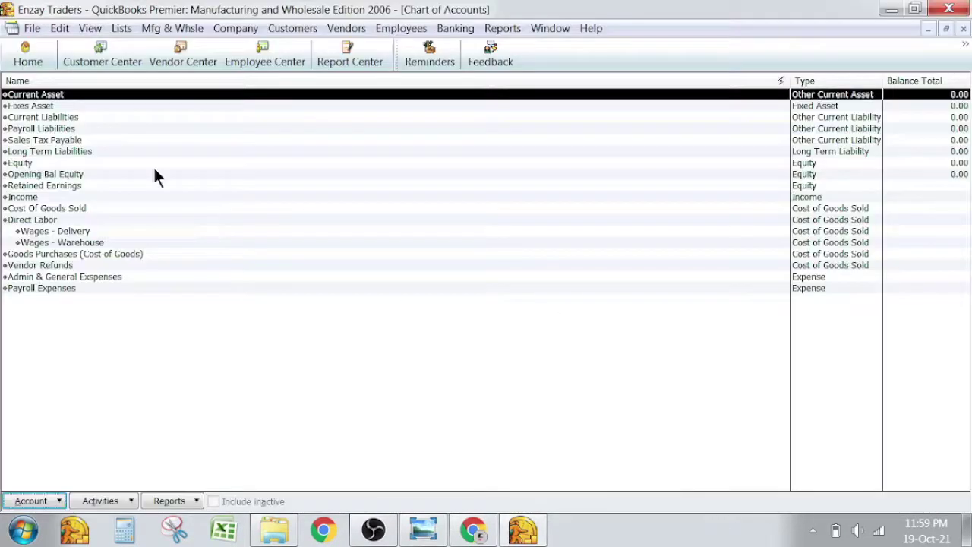
pyautogui.click(42, 106)
pyautogui.press('Down')
pyautogui.press('Down')
pyautogui.press('Down')
pyautogui.press('Down')
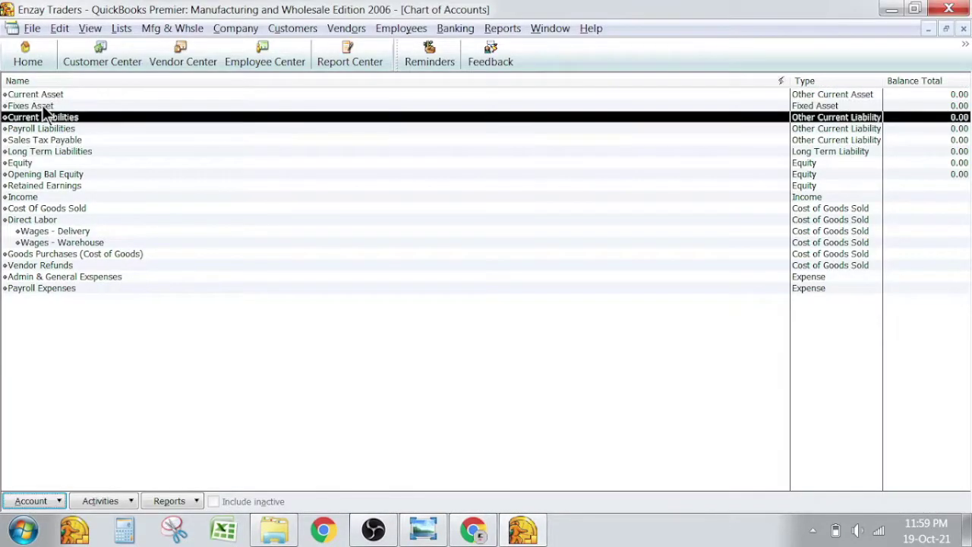
pyautogui.press('Down')
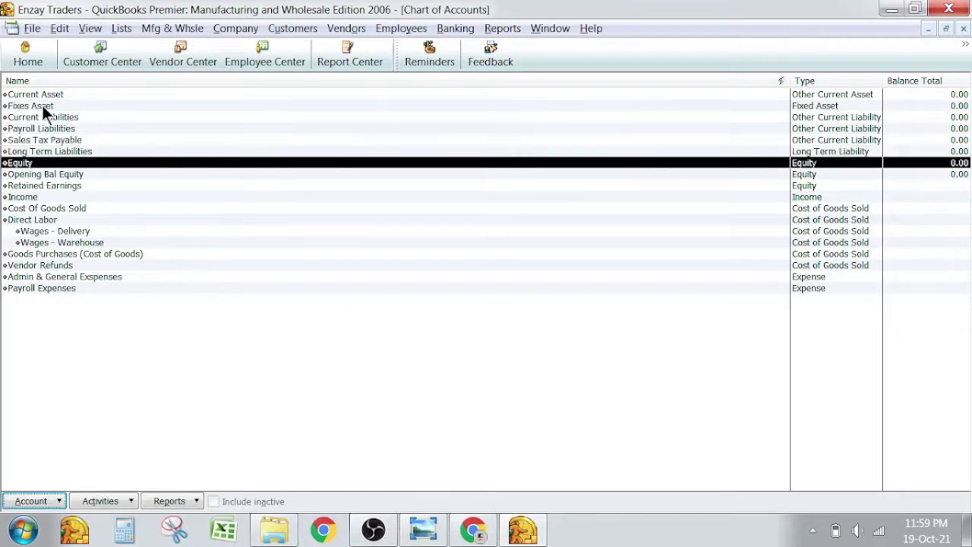
pyautogui.press('Down')
pyautogui.press('Down')
pyautogui.press('Down')
pyautogui.press('Down')
pyautogui.press('Down')
pyautogui.press('Down')
pyautogui.press('Down')
pyautogui.press('Down')
pyautogui.press('Down')
pyautogui.press('Down')
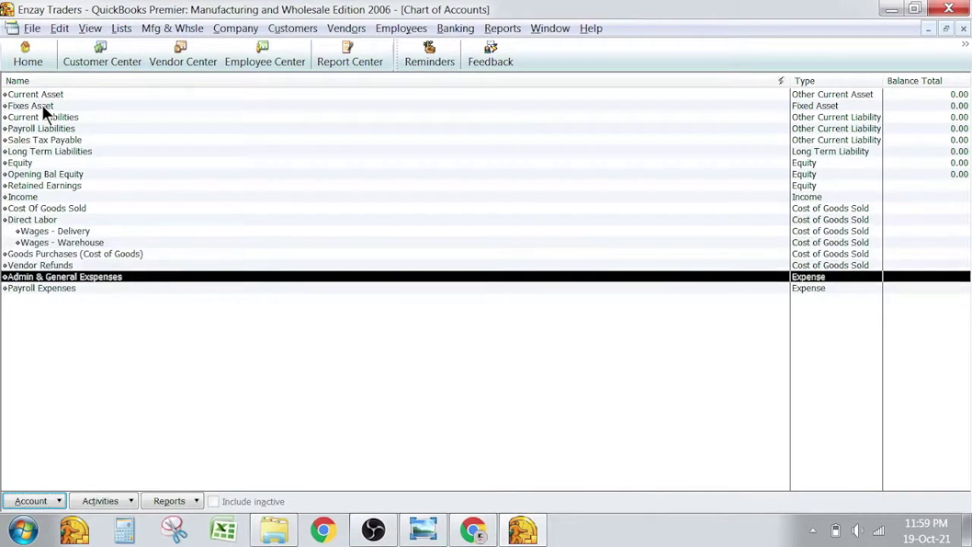
pyautogui.hotkey('alt', 'Tab')
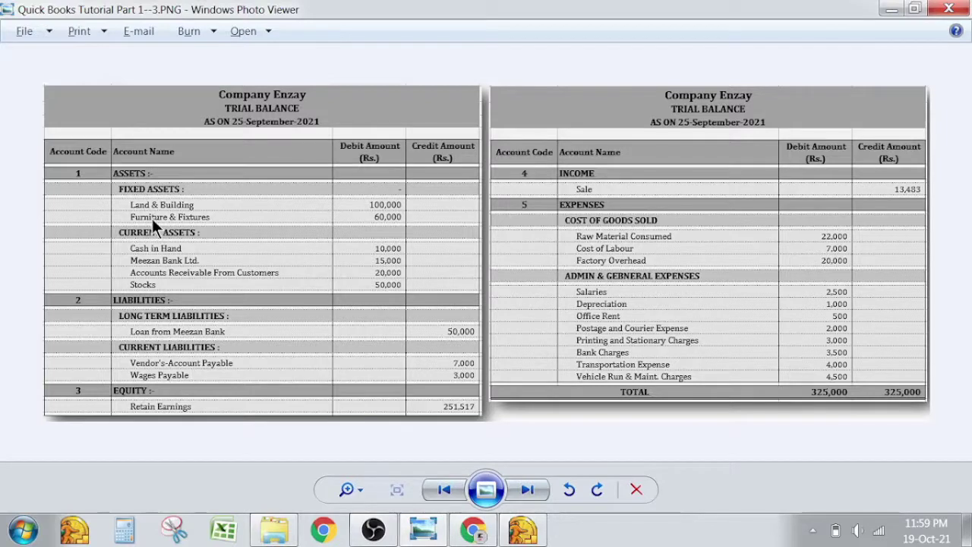
pyautogui.hotkey('alt', 'Tab')
pyautogui.rightClick(108, 325)
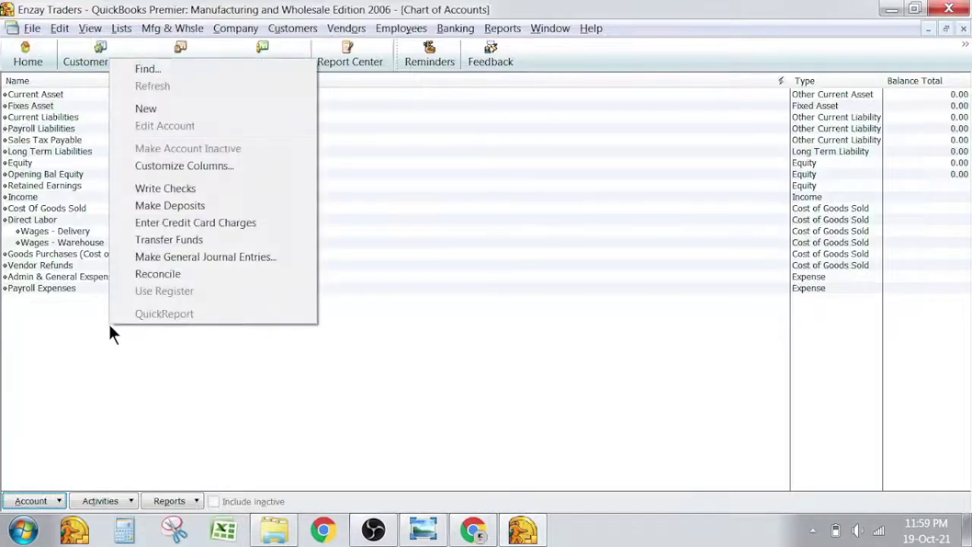
# Start a new Fixed Asset account named 'Land & Building'.
pyautogui.click(166, 109)
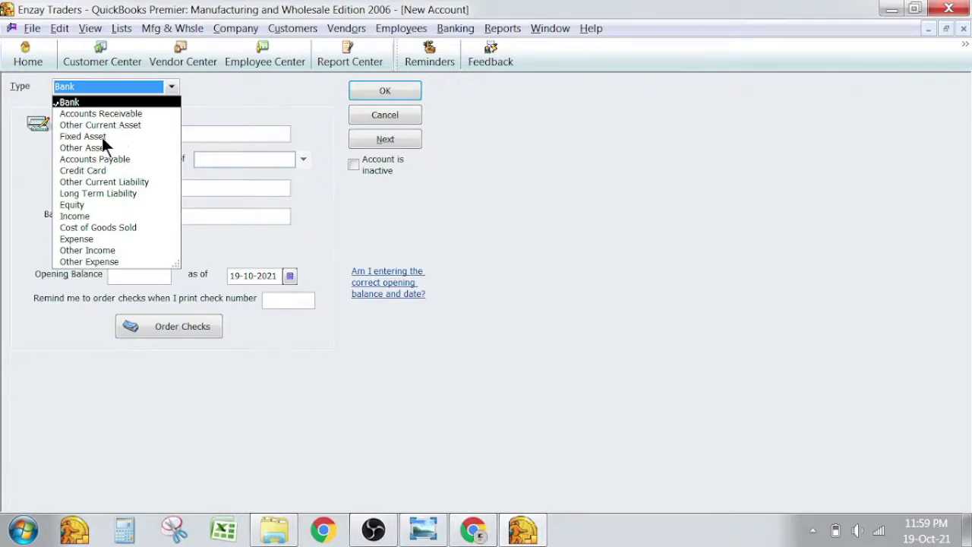
pyautogui.hotkey('alt', 'Tab')
pyautogui.hotkey('alt', 'Tab')
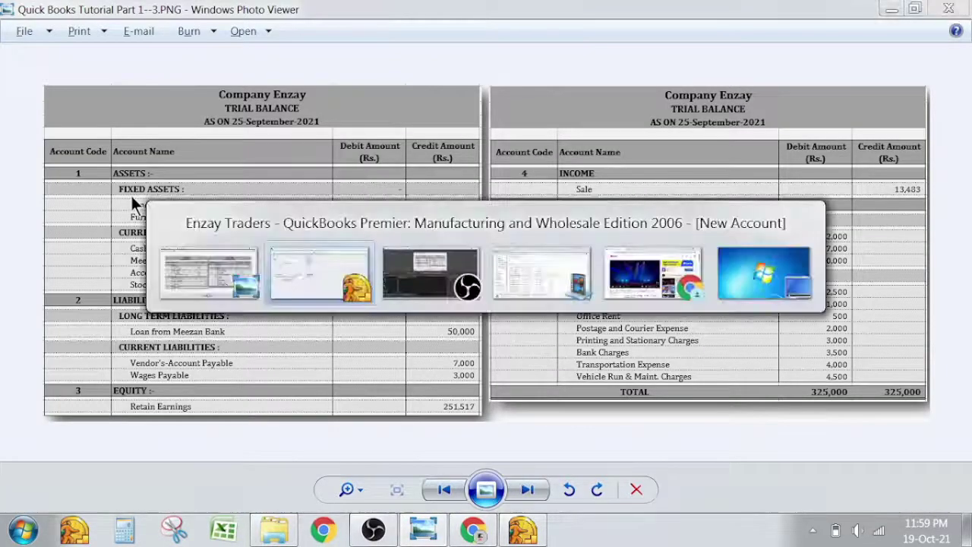
pyautogui.click(170, 86)
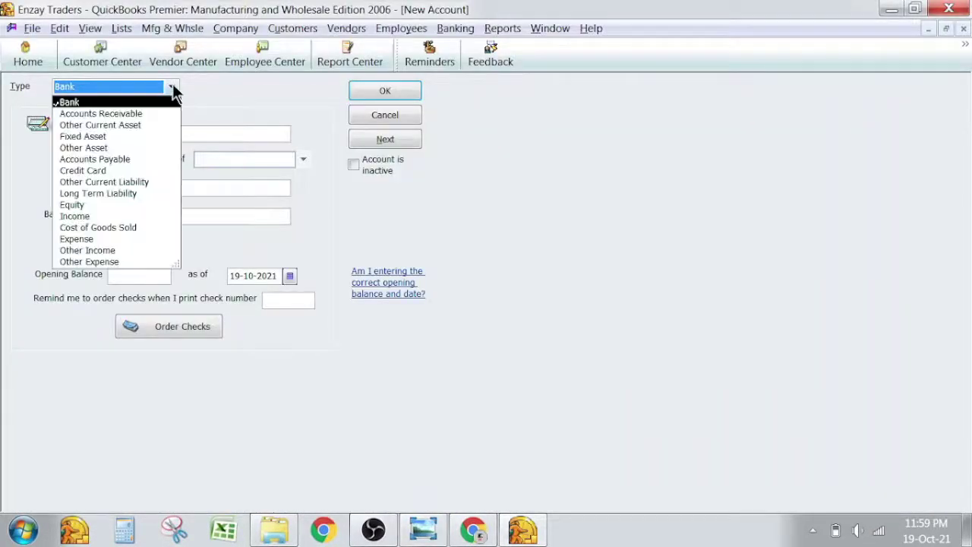
pyautogui.click(117, 136)
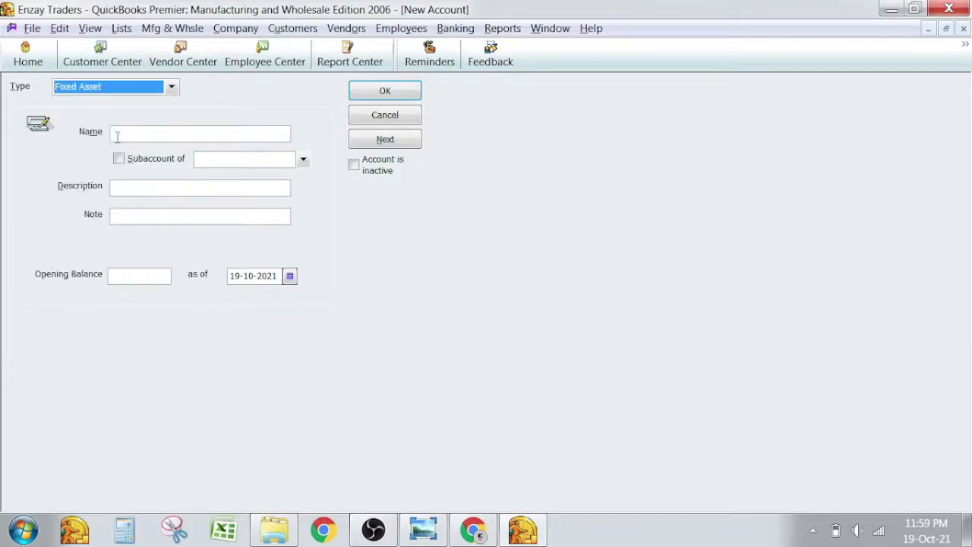
pyautogui.hotkey('alt', 'Tab')
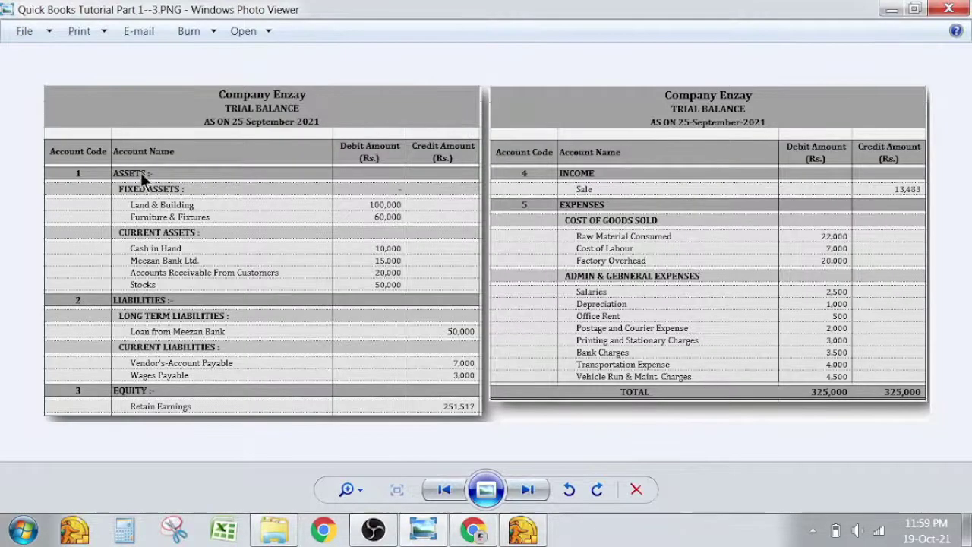
pyautogui.hotkey('alt', 'Tab')
pyautogui.write('Land ')
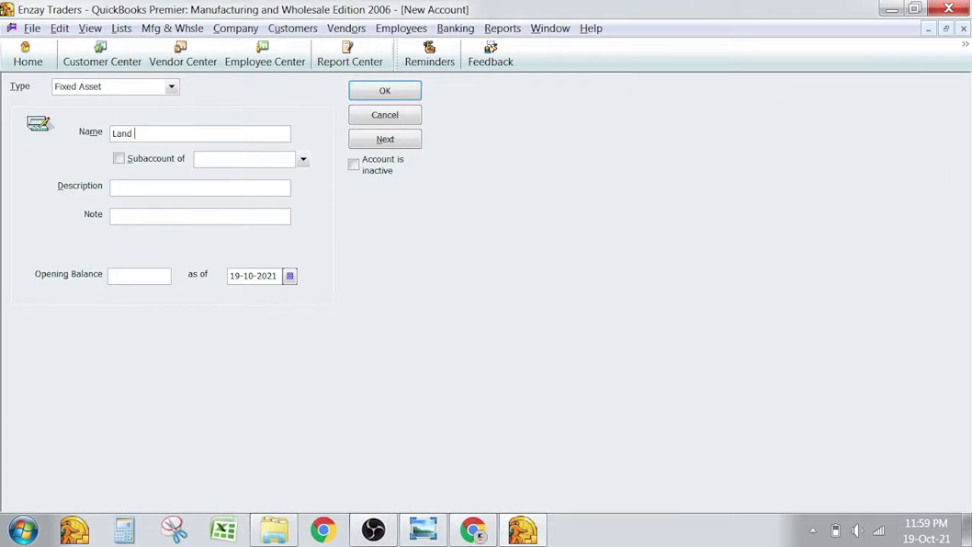
pyautogui.write('& Building')
# Make Land & Building a subaccount of Fixes Asset and save it.
pyautogui.click(161, 161)
pyautogui.click(306, 159)
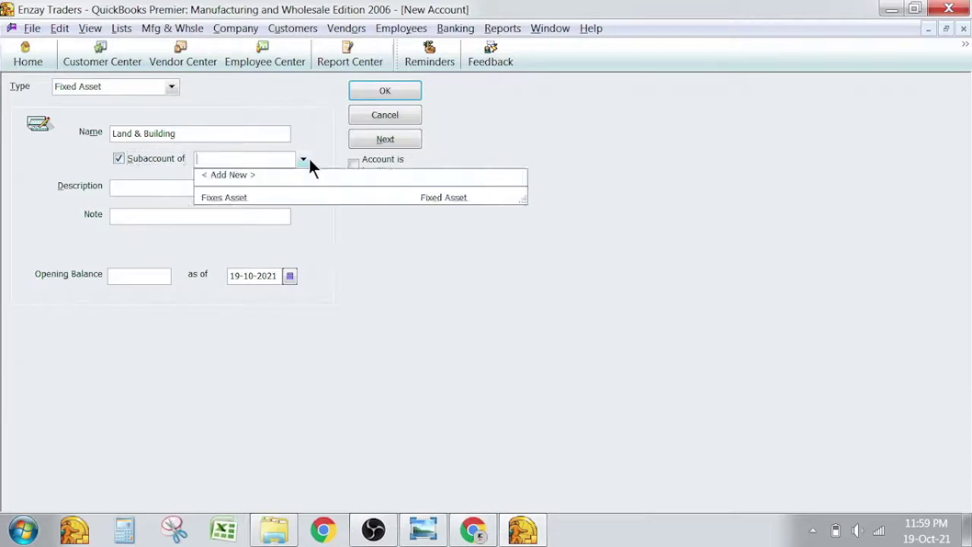
pyautogui.click(250, 196)
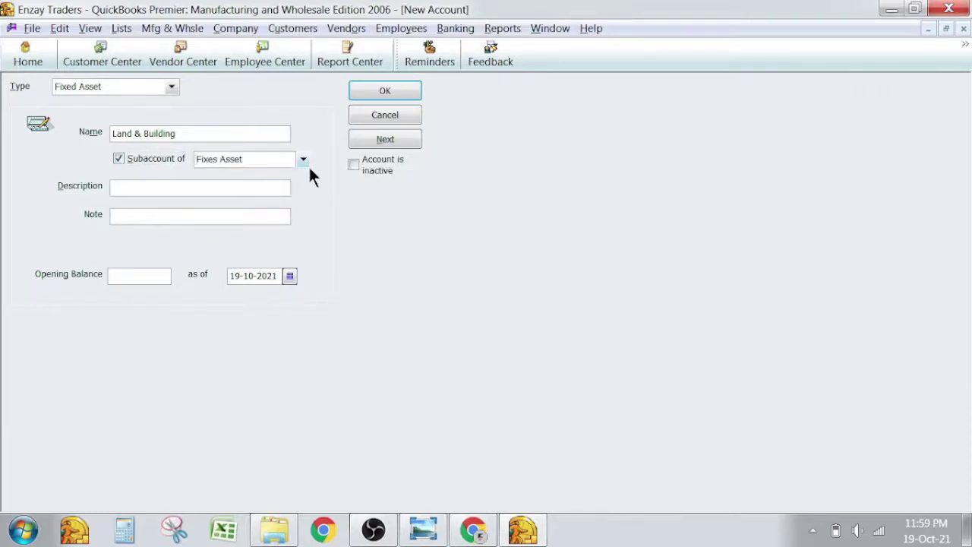
pyautogui.click(388, 88)
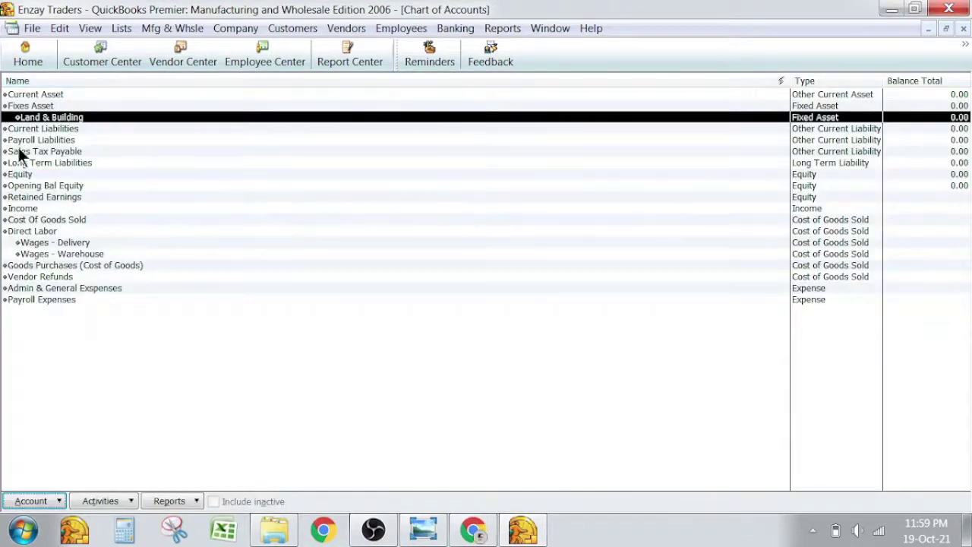
pyautogui.click(50, 107)
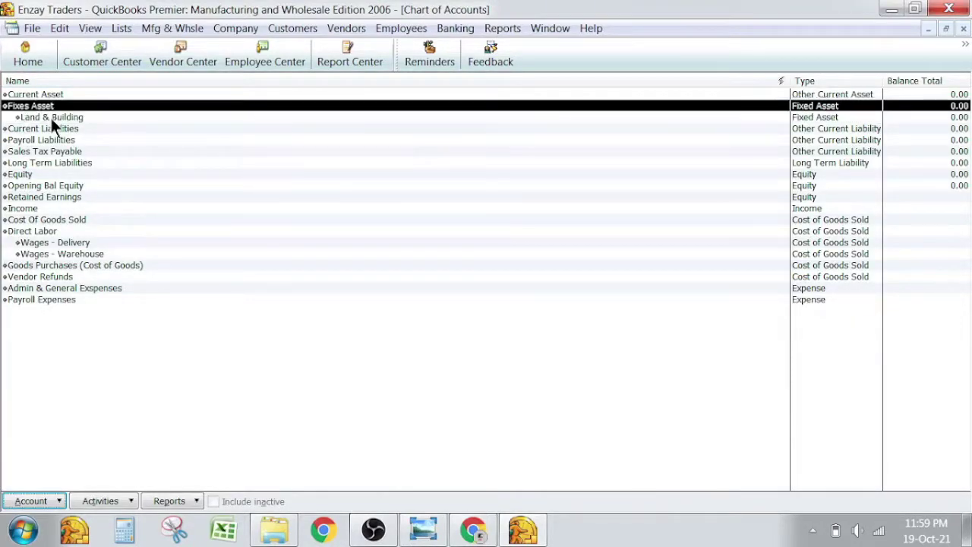
pyautogui.click(50, 116)
pyautogui.hotkey('alt', 'Tab')
pyautogui.hotkey('alt', 'Tab')
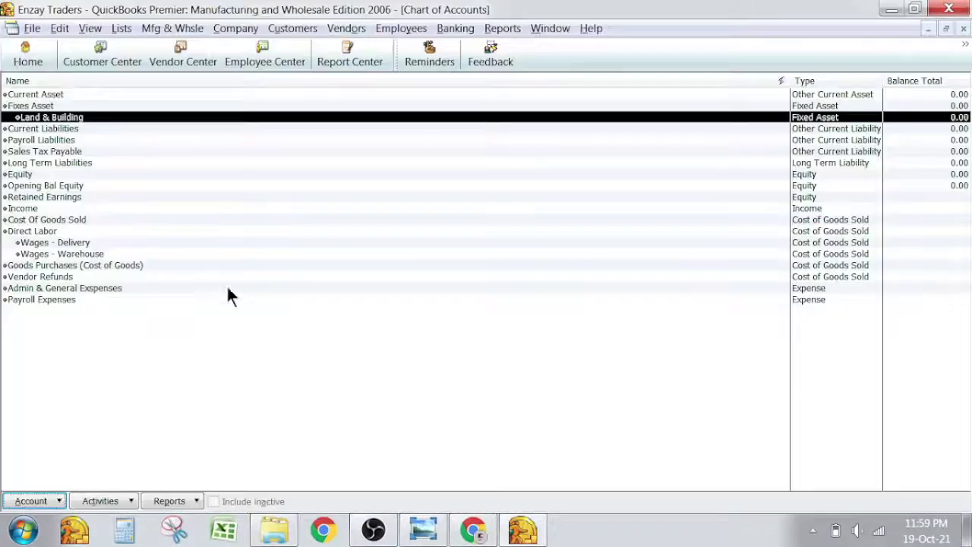
pyautogui.rightClick(240, 334)
pyautogui.press('Escape')
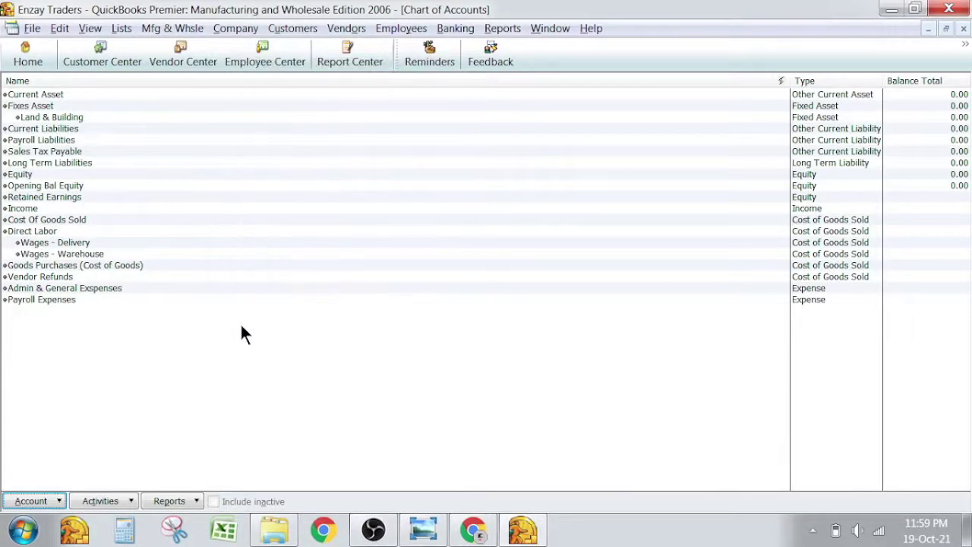
# Start a new Fixed Asset account named 'Furniture & Fixtures'.
pyautogui.rightClick(241, 334)
pyautogui.press('Down')
pyautogui.press('Down')
pyautogui.press('Down')
pyautogui.press('Return')
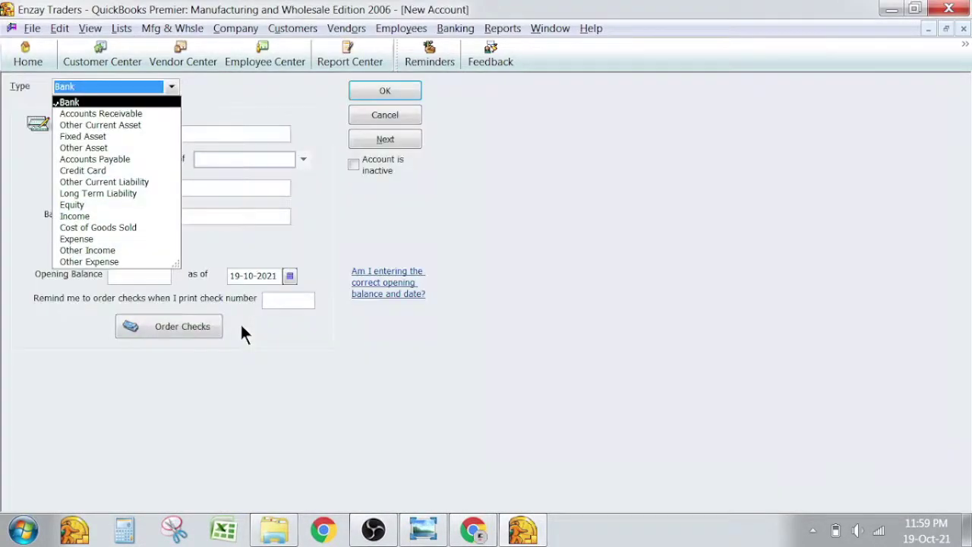
pyautogui.press('Down')
pyautogui.press('Down')
pyautogui.press('Down')
pyautogui.press('Return')
pyautogui.press('Tab')
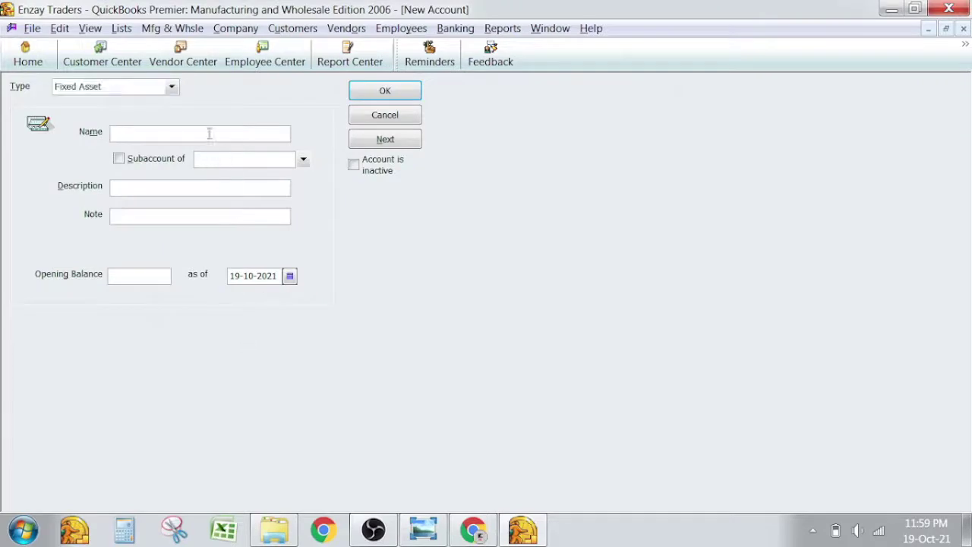
pyautogui.write('Furnituyre')
pyautogui.hotkey('shift', 'Home')
pyautogui.write('Furniture ')
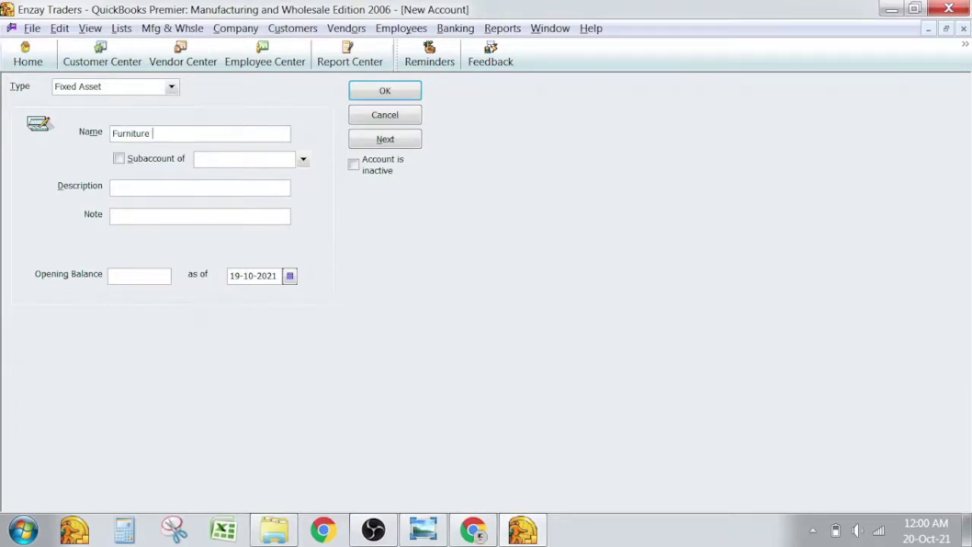
pyautogui.write('& Fixtures')
# Make Furniture & Fixtures a subaccount of Fixes Asset, save it, and recheck the trial balance.
pyautogui.click(165, 157)
pyautogui.click(303, 159)
pyautogui.click(274, 199)
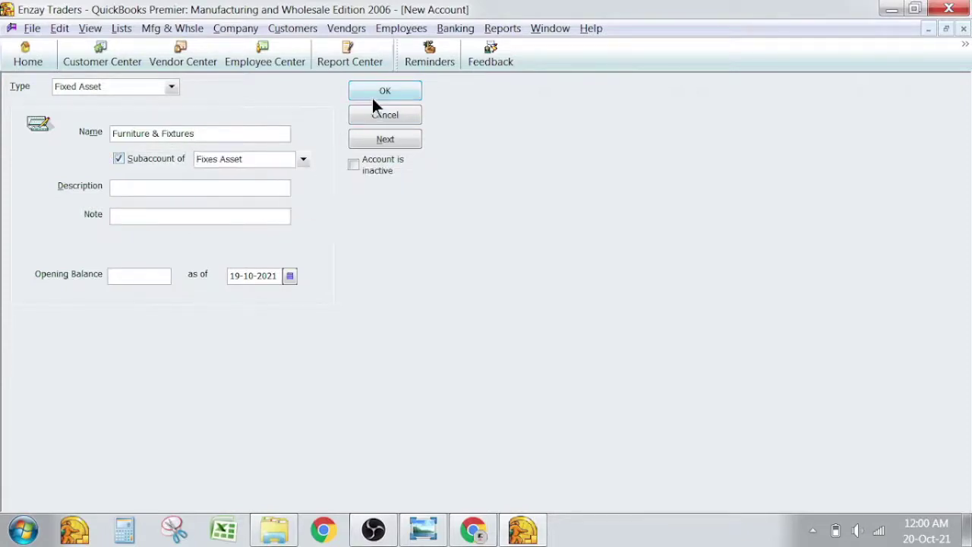
pyautogui.click(373, 94)
pyautogui.press('Up')
pyautogui.press('Down')
pyautogui.press('Down')
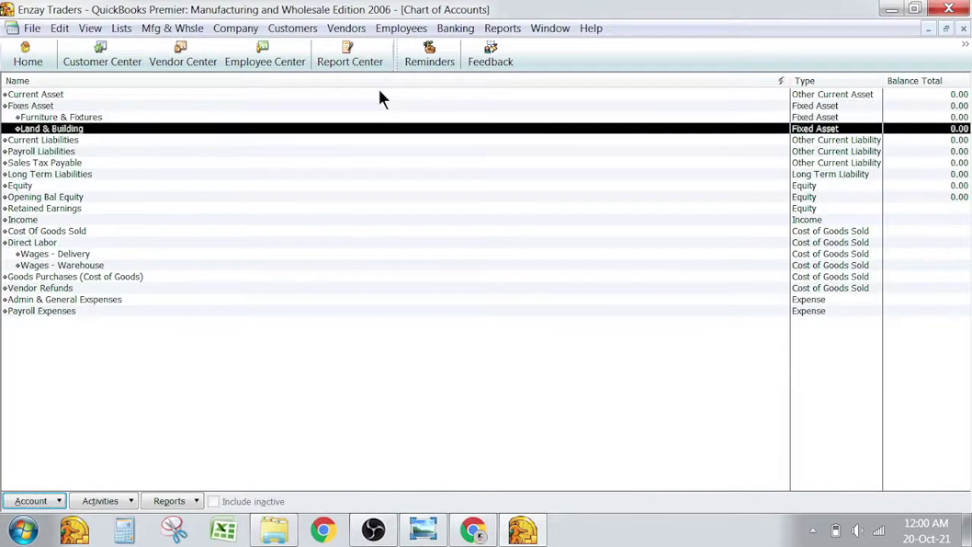
pyautogui.hotkey('alt', 'Tab')
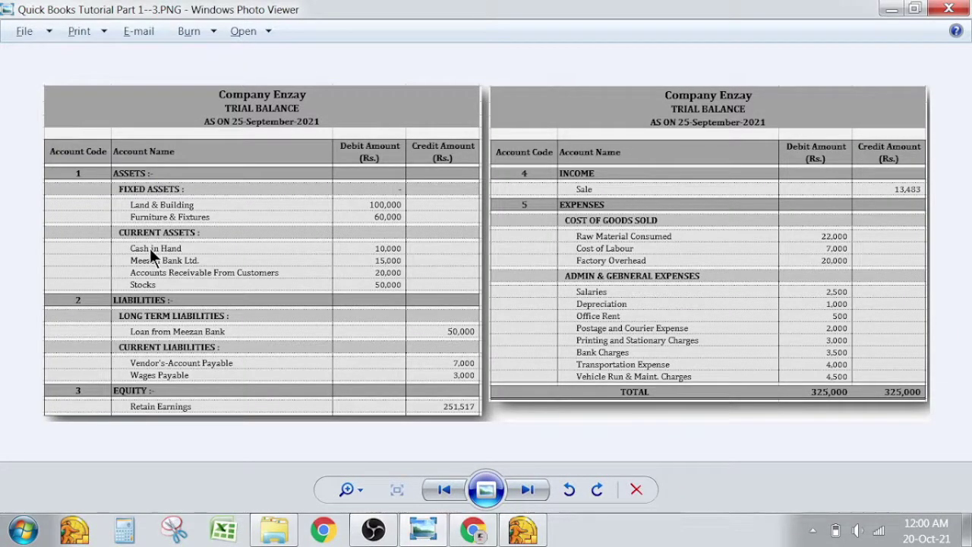
pyautogui.hotkey('alt', 'Tab')
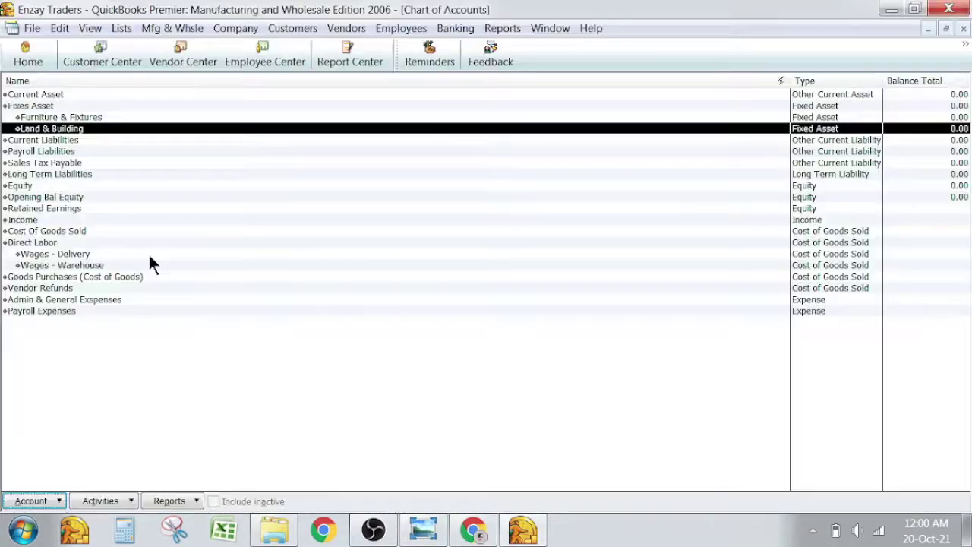
# Create a Bank-type account named Cash & Bank.
pyautogui.rightClick(38, 340)
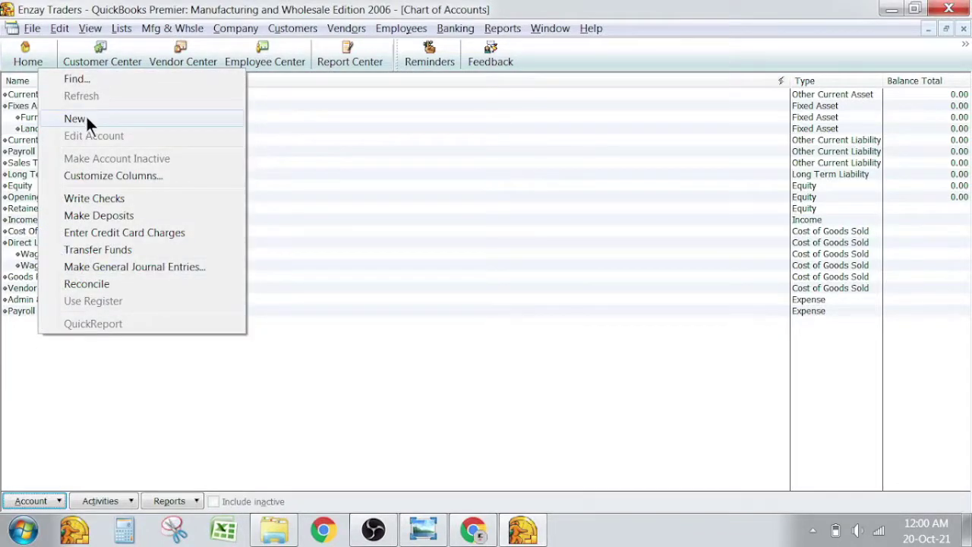
pyautogui.click(86, 119)
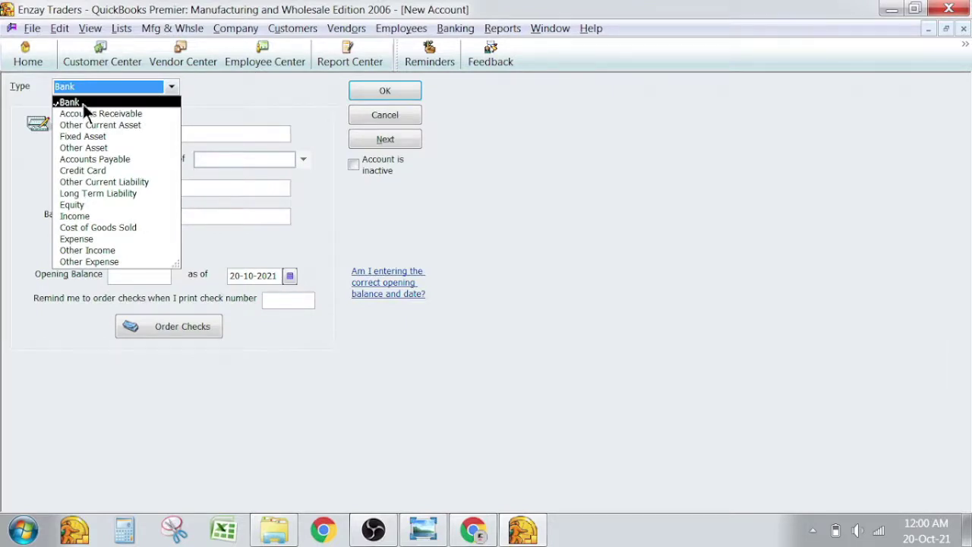
pyautogui.click(82, 102)
pyautogui.click(139, 132)
pyautogui.write('Cash & ')
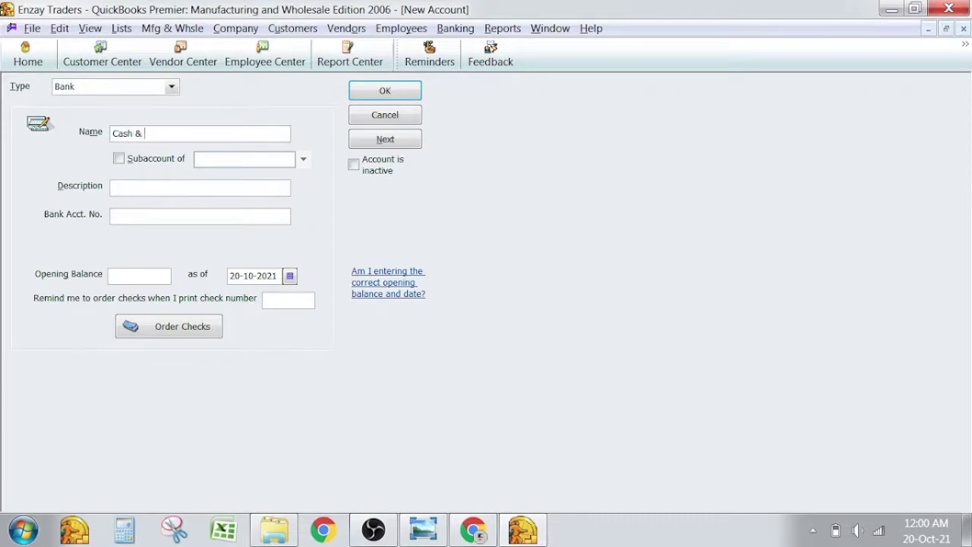
pyautogui.write('Bank')
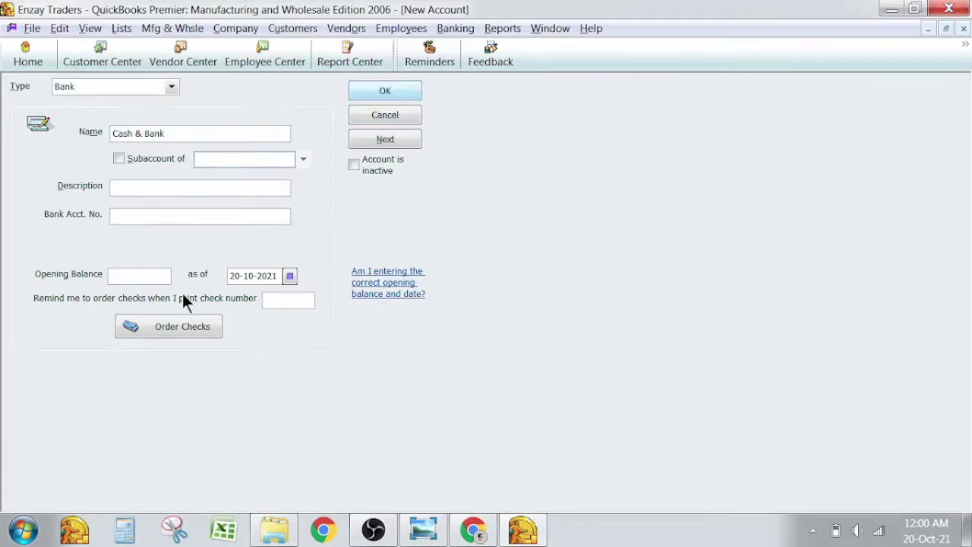
pyautogui.press('Return')
# Create a Bank account named Cash in Hand as a subaccount of Cash & Bank.
pyautogui.rightClick(139, 376)
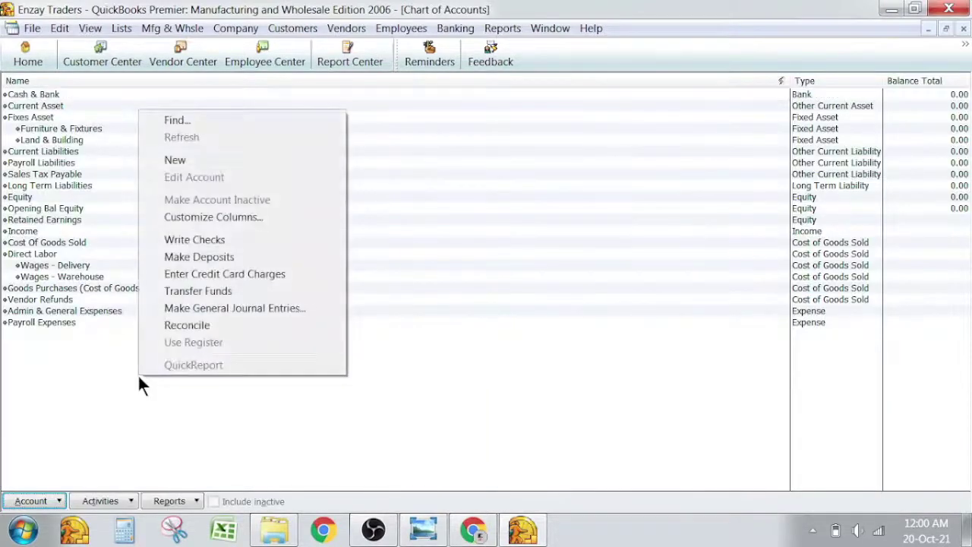
pyautogui.click(224, 161)
pyautogui.click(105, 101)
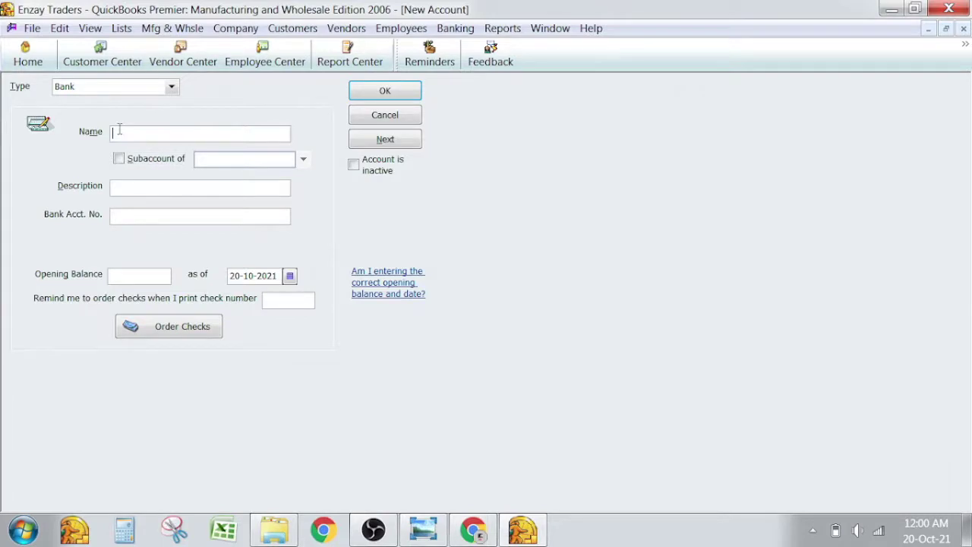
pyautogui.write('Cash in Han')
pyautogui.click(167, 158)
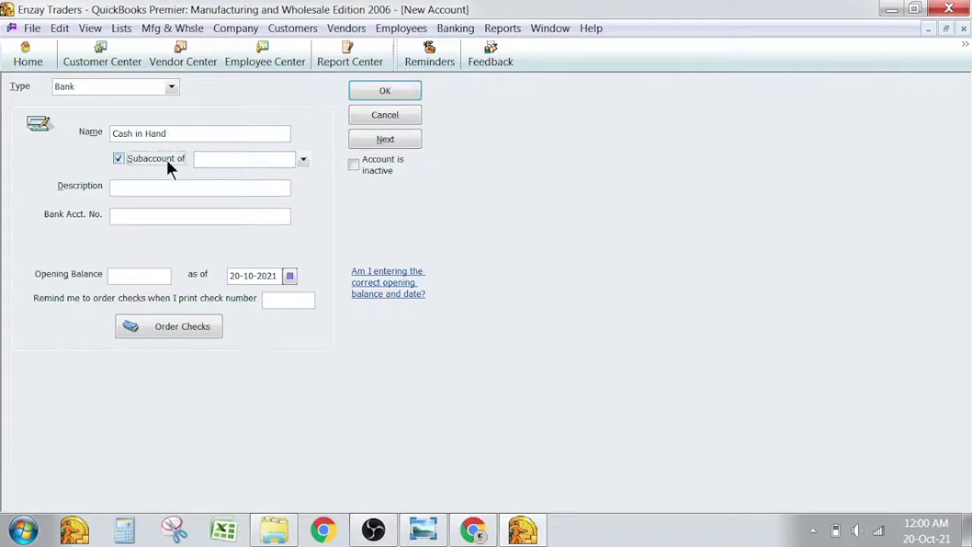
pyautogui.click(203, 159)
pyautogui.click(304, 160)
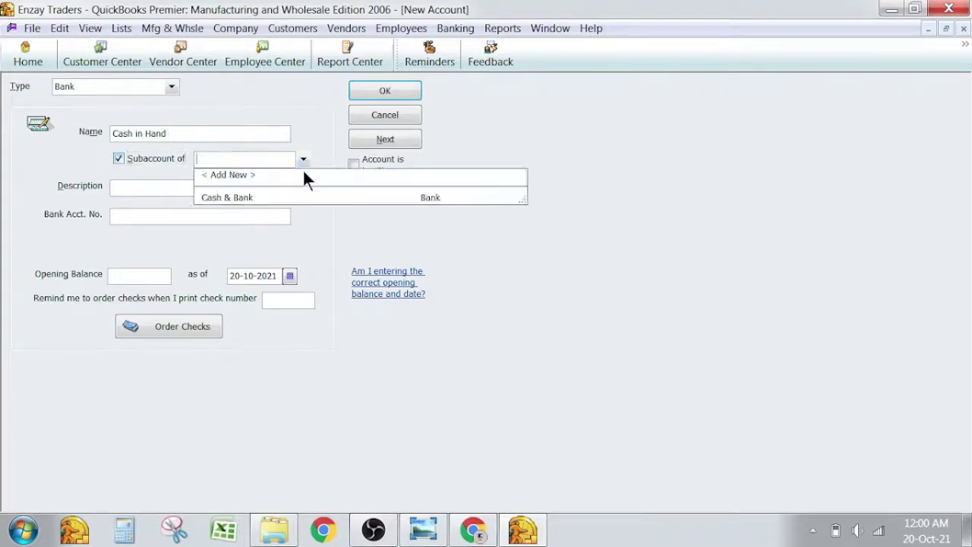
pyautogui.click(266, 200)
pyautogui.click(364, 93)
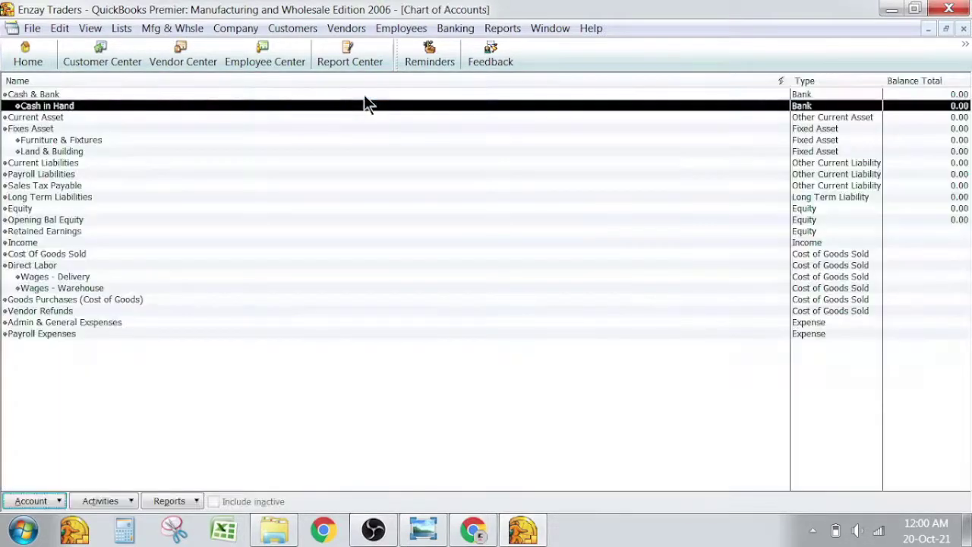
# Start a Bank account named Meezan Bank Ltd. as a subaccount of Cash & Bank.
pyautogui.click(30, 501)
pyautogui.click(104, 239)
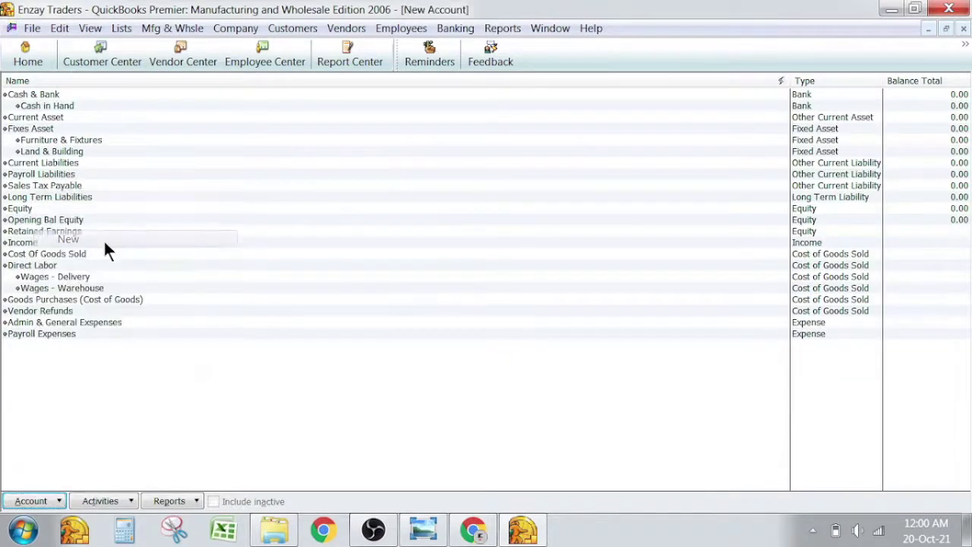
pyautogui.click(111, 101)
pyautogui.click(171, 130)
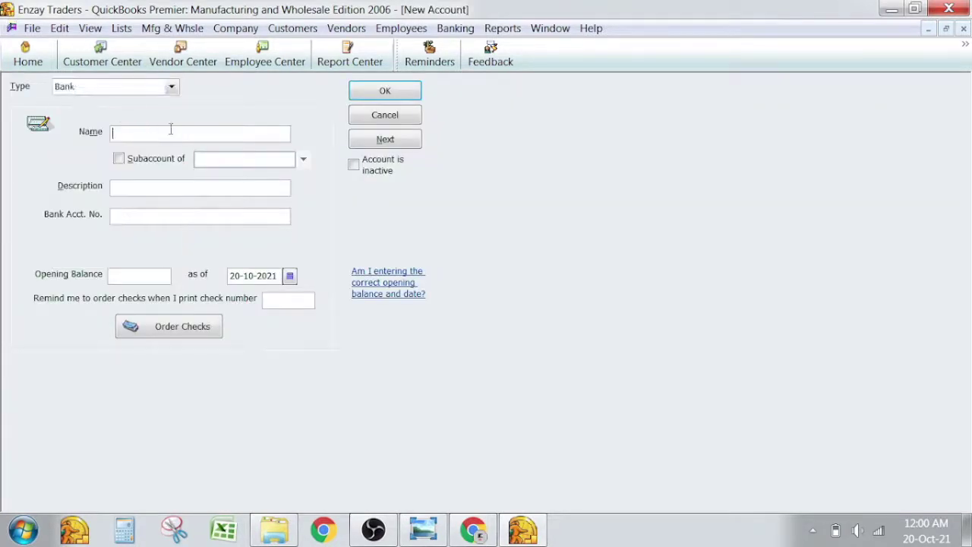
pyautogui.write('Meezan Bank Ltd.')
pyautogui.click(136, 158)
pyautogui.click(304, 158)
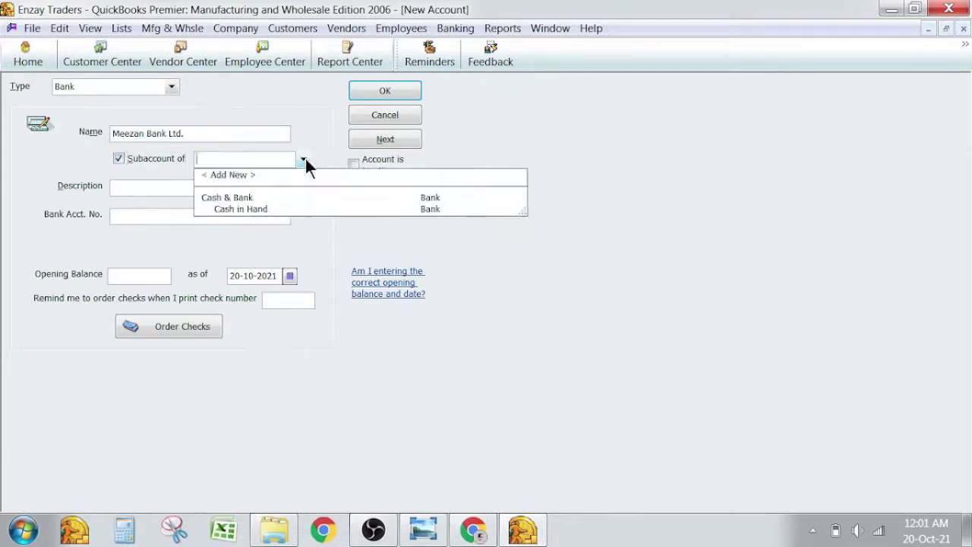
pyautogui.click(267, 195)
# Describe it as 'Meezan Bank Islamic DHA Br.', enter its bank account number, and save.
pyautogui.click(156, 190)
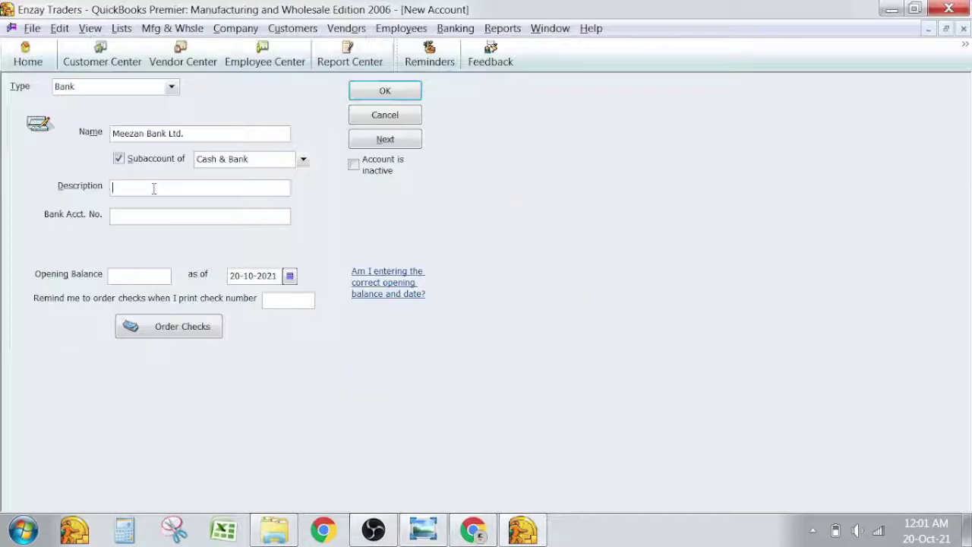
pyautogui.write('Meezan Bank DHA Branch')
pyautogui.hotkey('ctrl', 'shift', 'Left')
pyautogui.write('Branch')
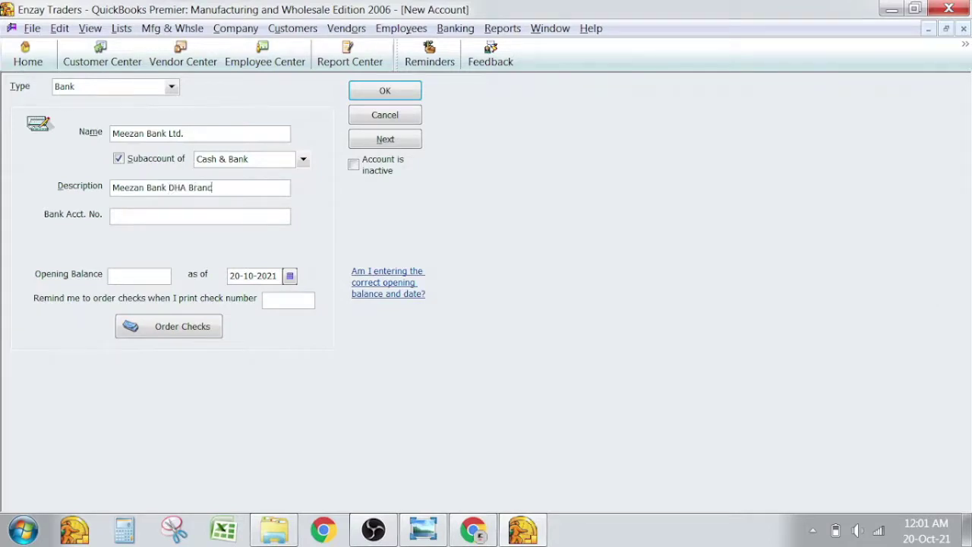
pyautogui.click(168, 188)
pyautogui.write('Islamic')
pyautogui.press('End')
pyautogui.press('BackSpace')
pyautogui.press('End')
pyautogui.press('BackSpace')
pyautogui.press('BackSpace')
pyautogui.press('BackSpace')
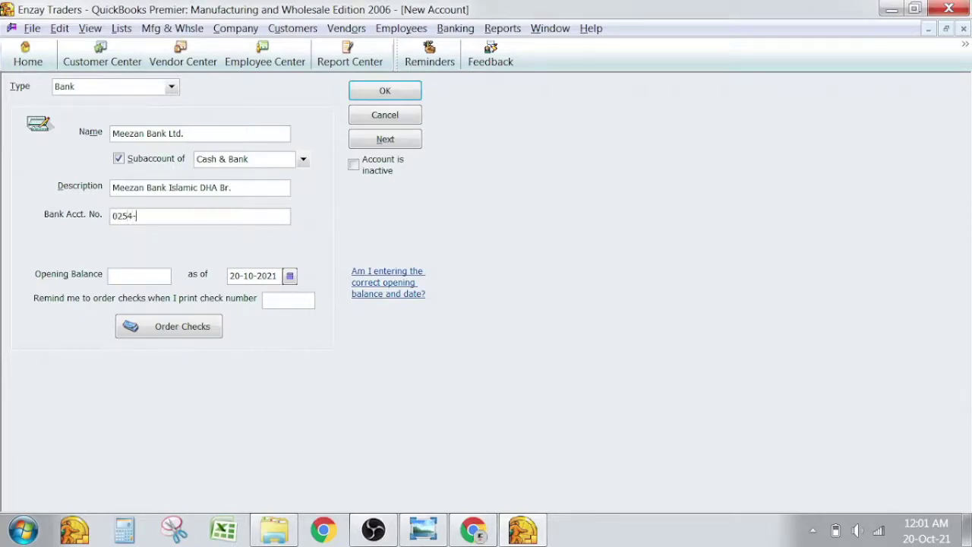
pyautogui.click(397, 88)
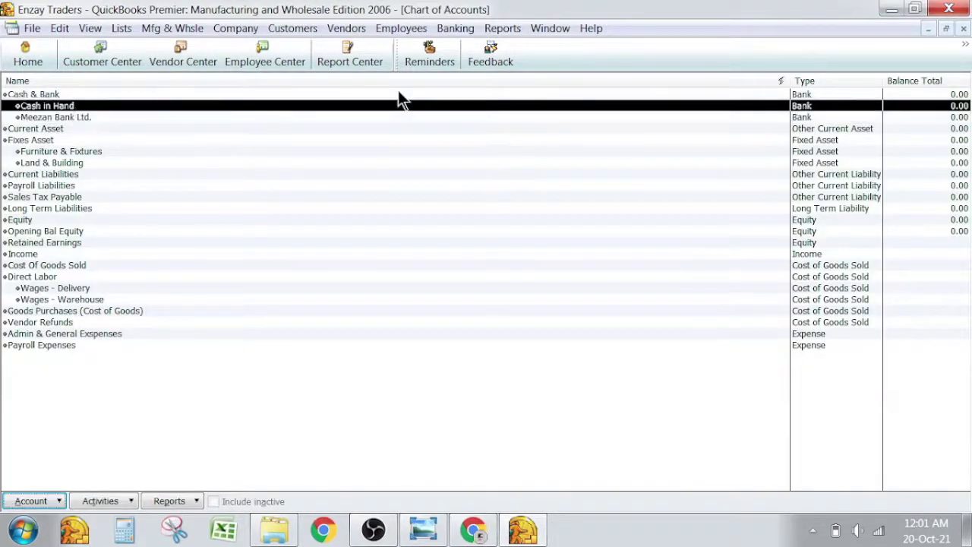
pyautogui.hotkey('alt', 'Tab')
pyautogui.hotkey('alt', 'Tab')
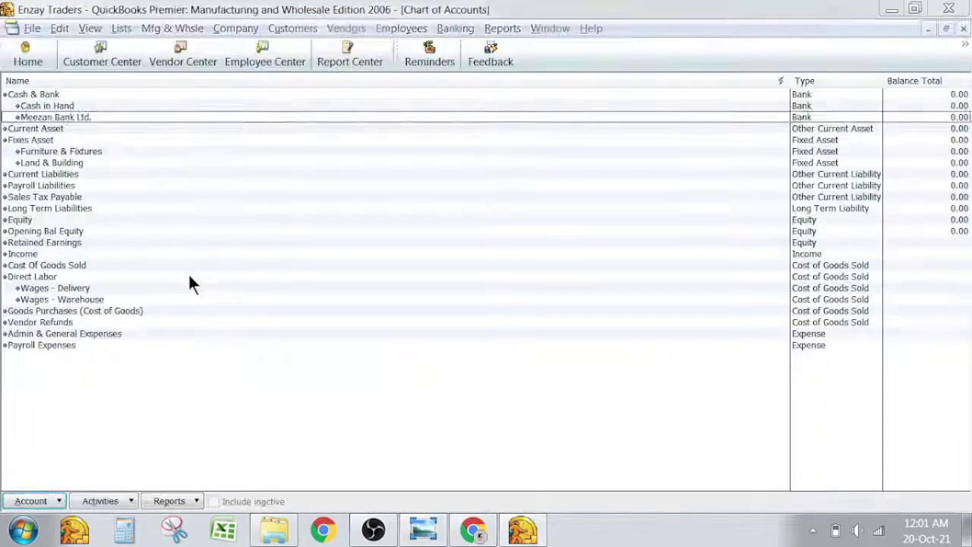
pyautogui.hotkey('alt', 'Tab')
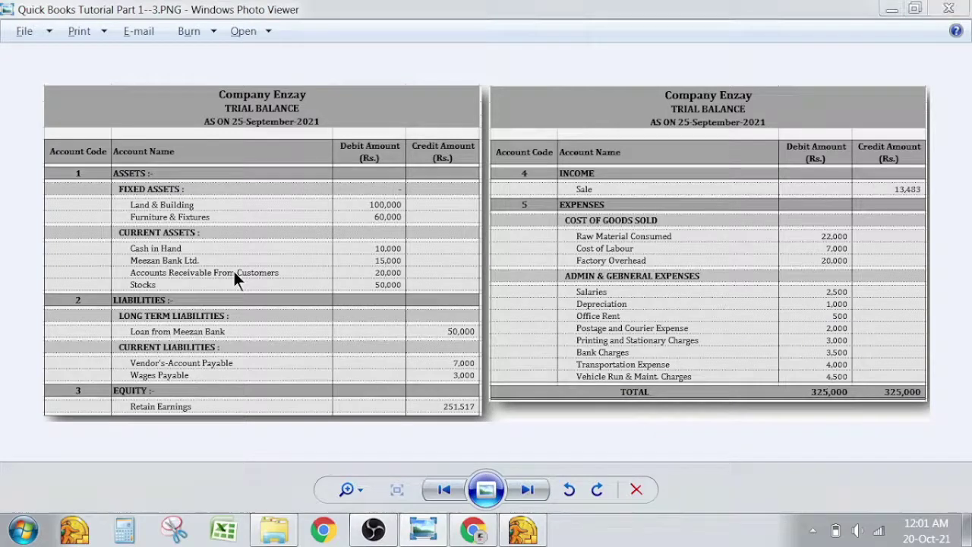
# Start a new account named A/c Receivable from Customer.
pyautogui.hotkey('alt', 'Tab')
pyautogui.rightClick(151, 379)
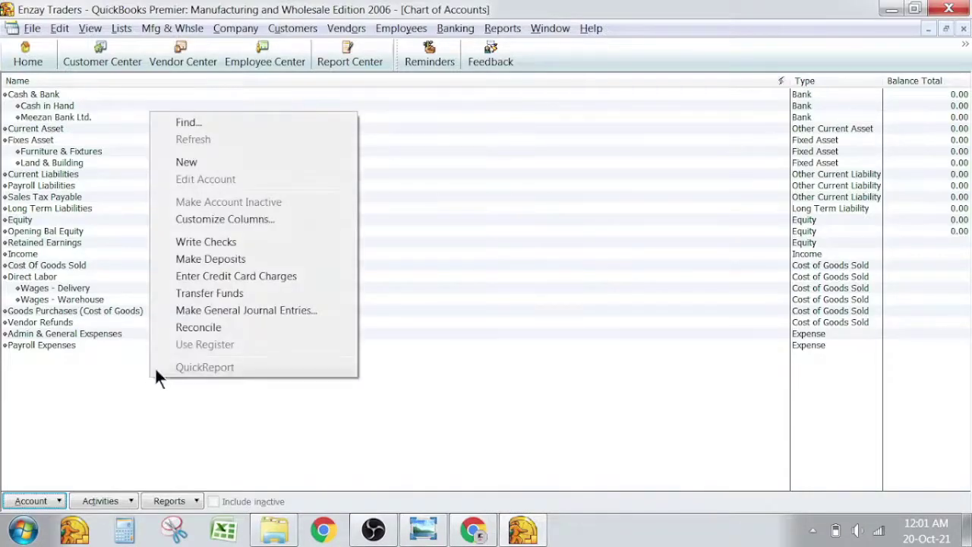
pyautogui.click(80, 154)
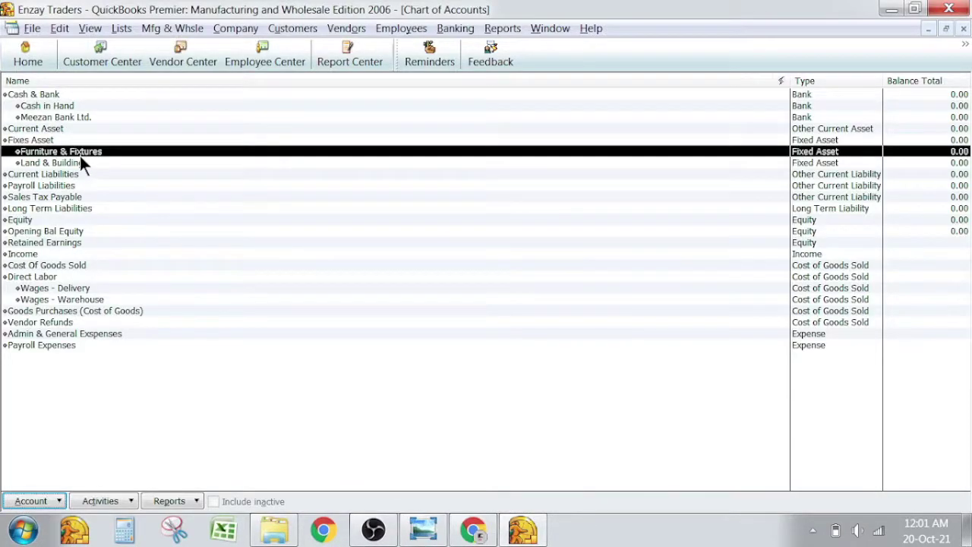
pyautogui.click(39, 131)
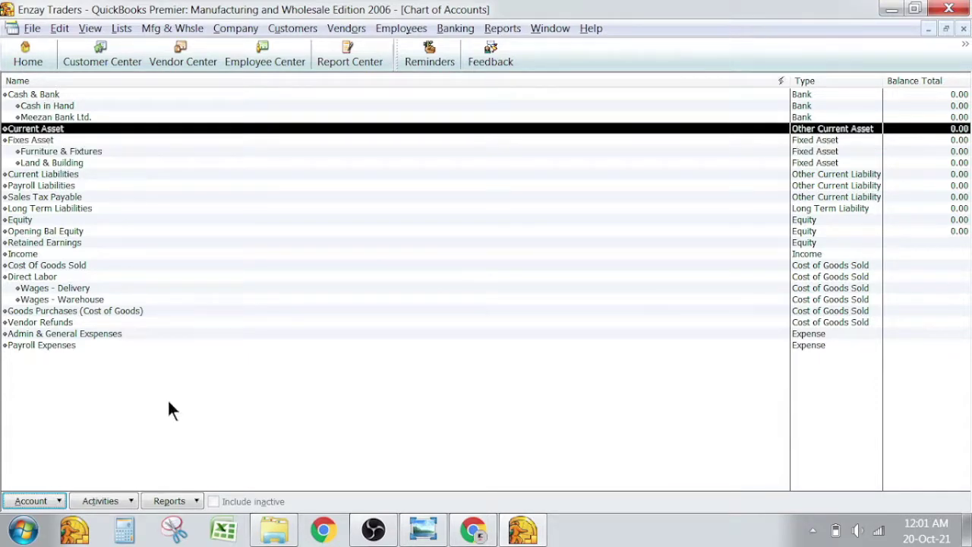
pyautogui.rightClick(170, 402)
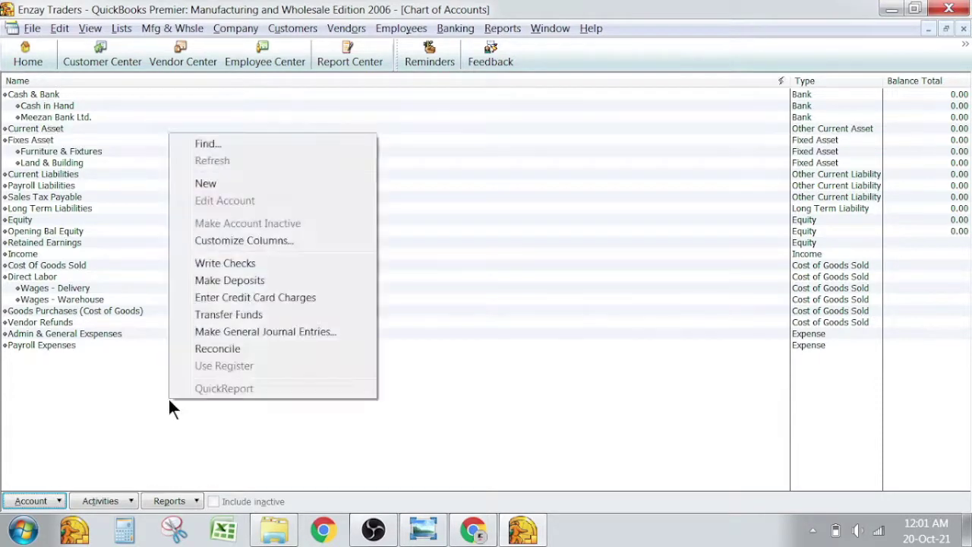
pyautogui.click(269, 188)
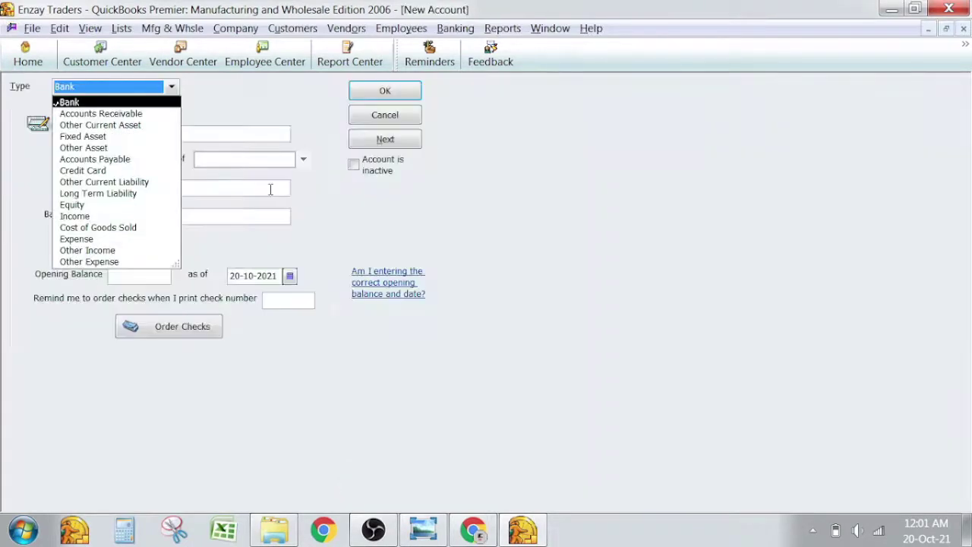
pyautogui.click(105, 124)
pyautogui.click(134, 130)
pyautogui.write('A/c')
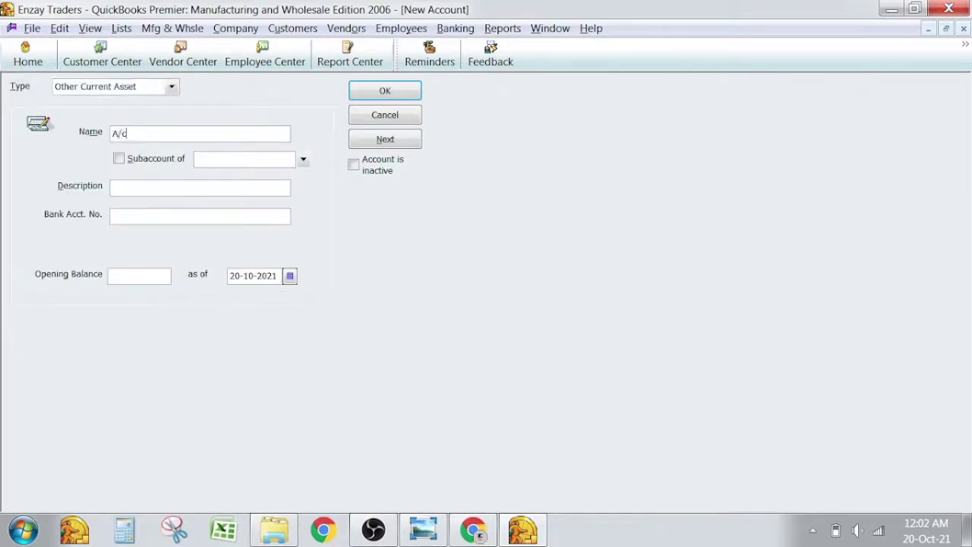
pyautogui.write(' Receivable from')
pyautogui.write(' Cus')
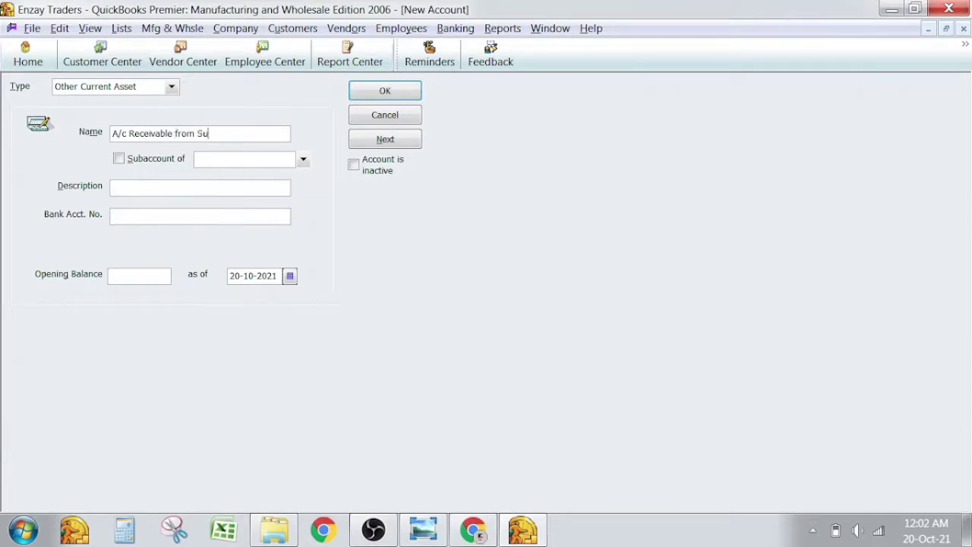
pyautogui.write('tomer')
# Set its type to Accounts Receivable, leave it top-level with no parent, and save.
pyautogui.click(171, 87)
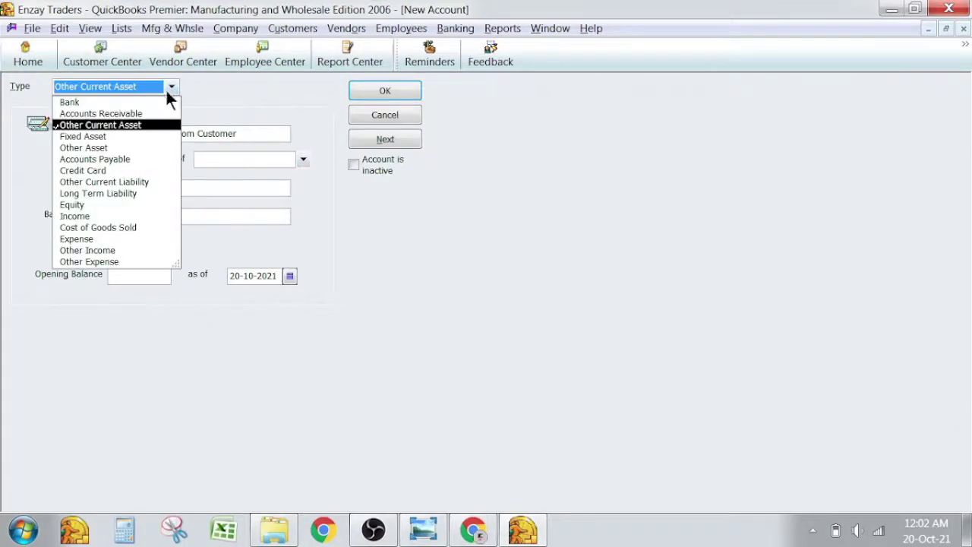
pyautogui.click(126, 114)
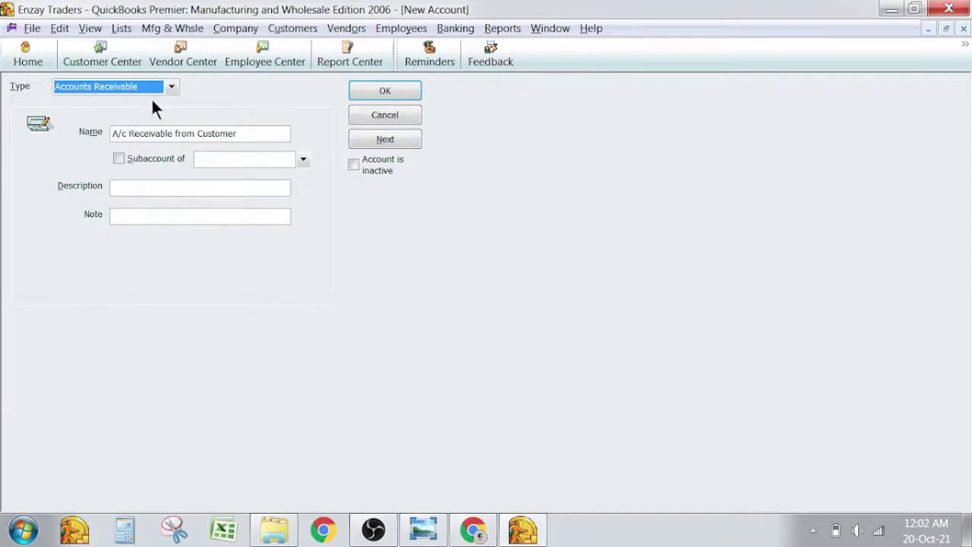
pyautogui.click(172, 88)
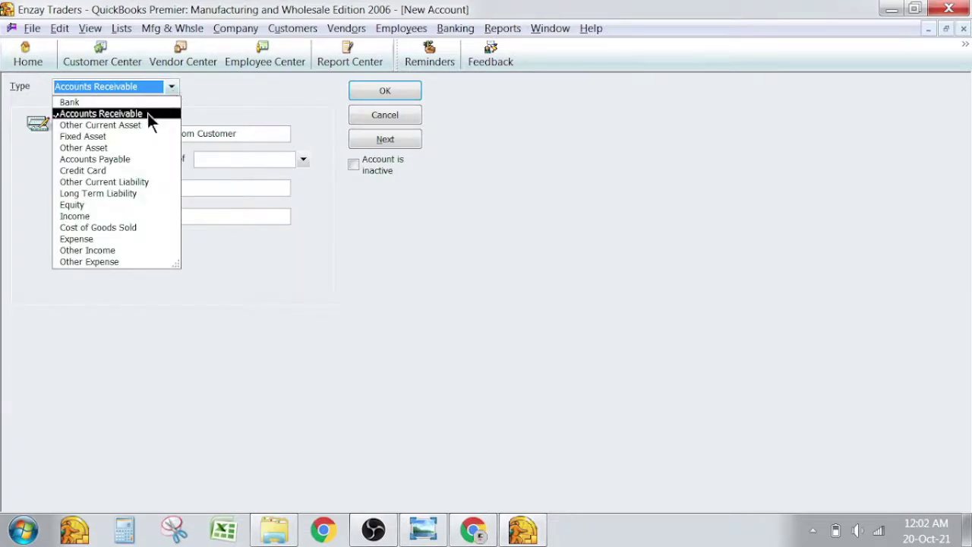
pyautogui.click(147, 113)
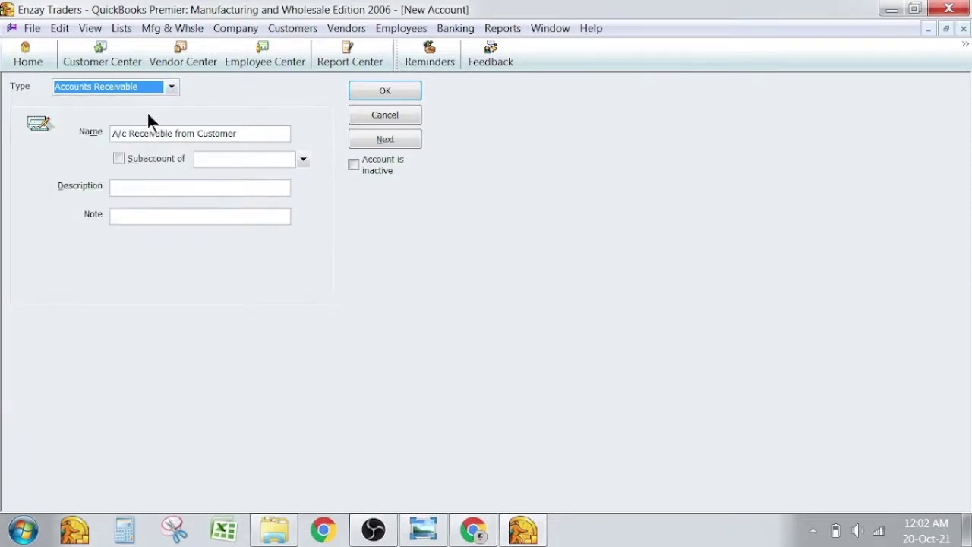
pyautogui.click(303, 159)
pyautogui.click(303, 159)
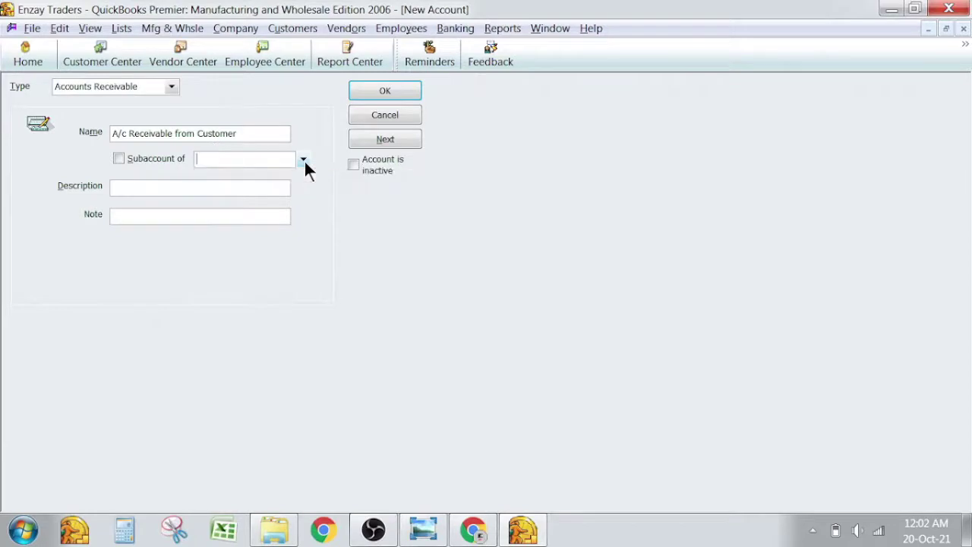
pyautogui.click(384, 92)
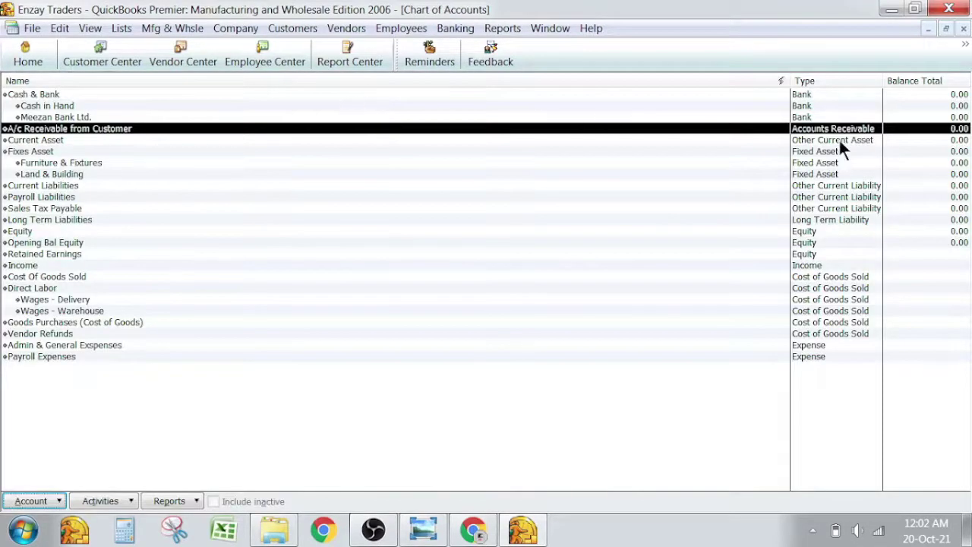
pyautogui.click(285, 28)
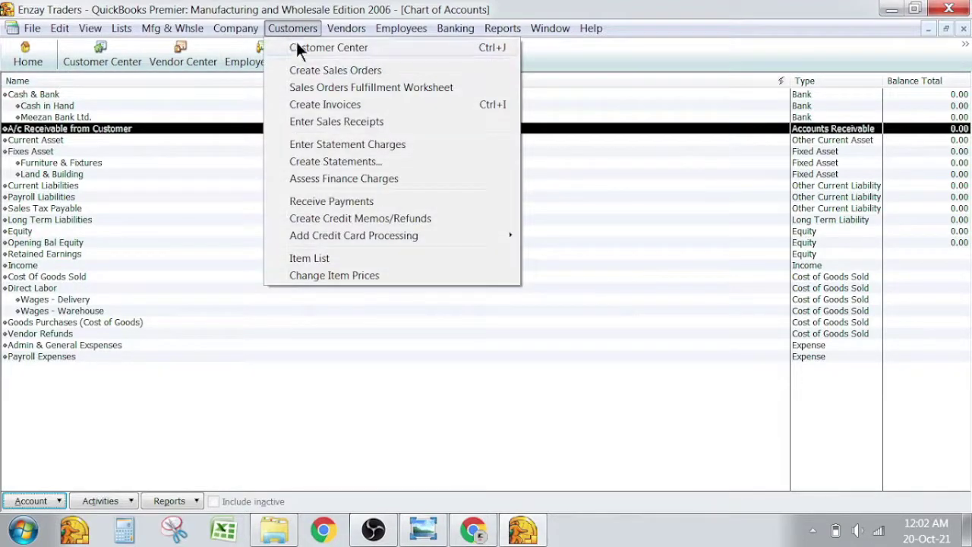
# Check the empty Customer Center, then view the trial balance image in Photo Viewer.
pyautogui.click(297, 43)
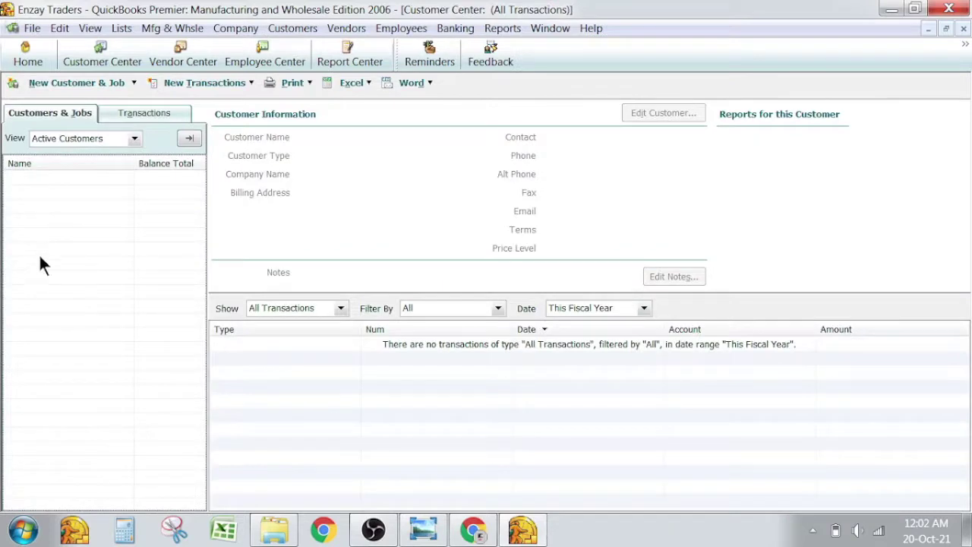
pyautogui.press('Escape')
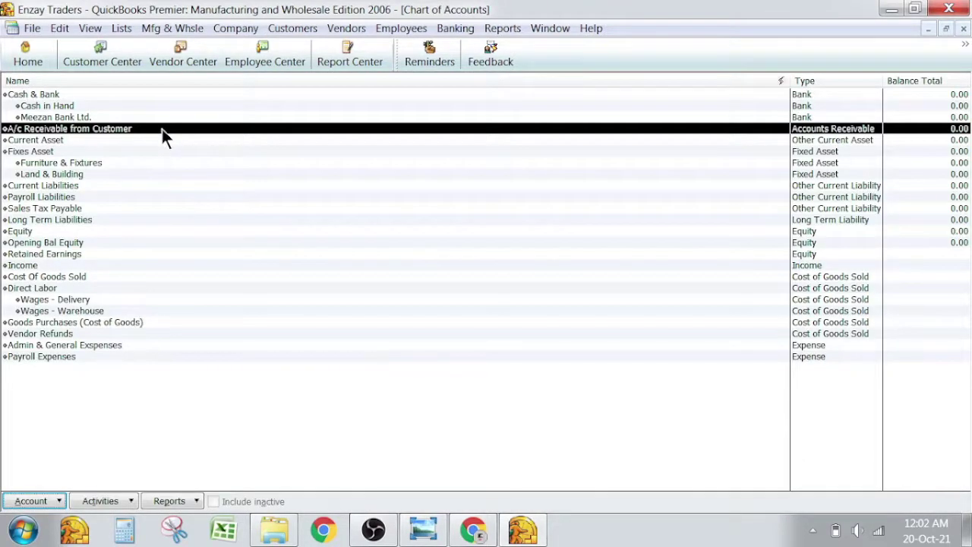
pyautogui.click(102, 141)
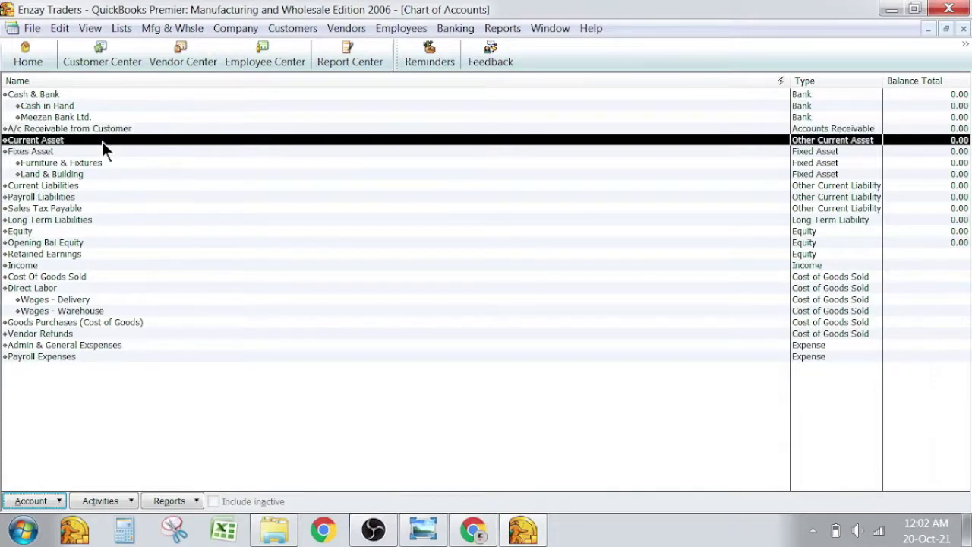
pyautogui.click(104, 128)
pyautogui.hotkey('alt', 'Tab')
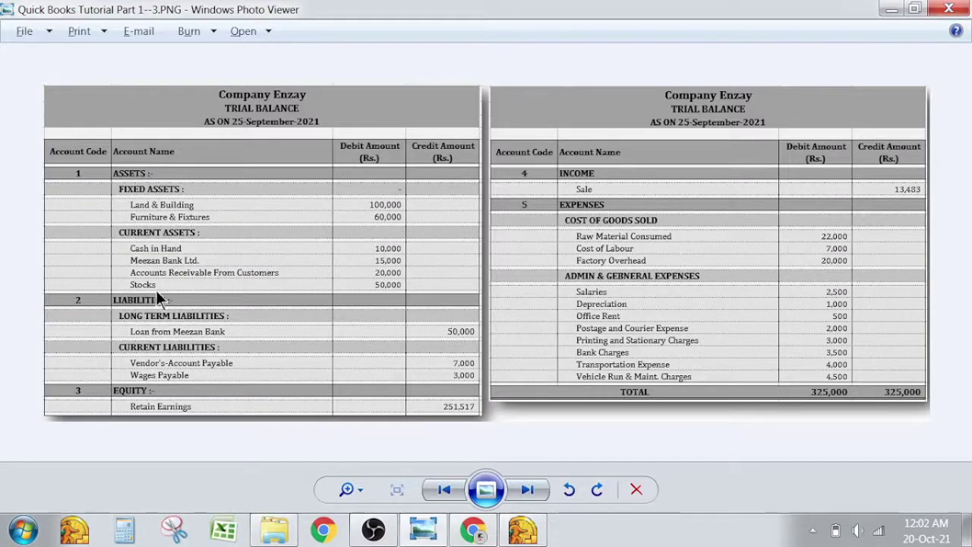
# Create an Other Current Asset account named Stock, nested under Current Asset.
pyautogui.hotkey('alt', 'Tab')
pyautogui.rightClick(96, 385)
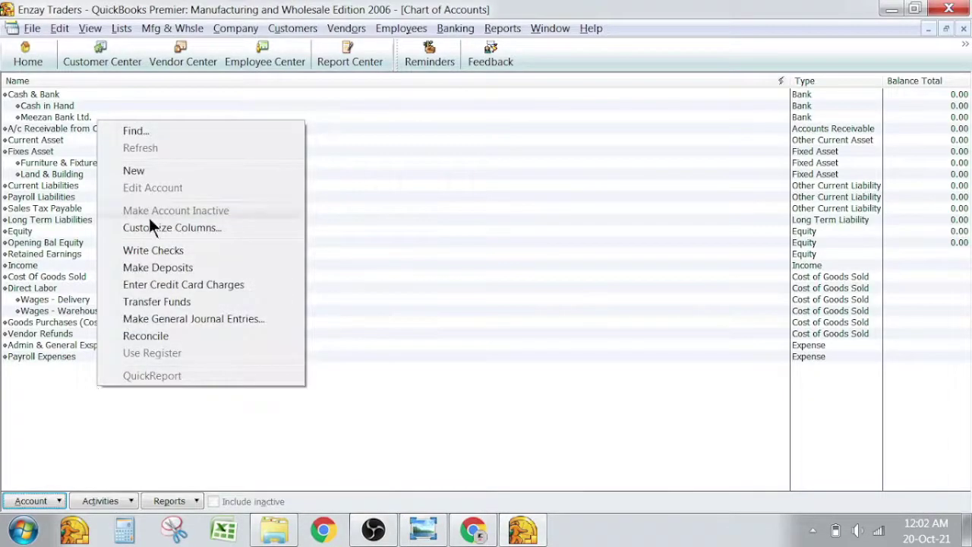
pyautogui.click(170, 172)
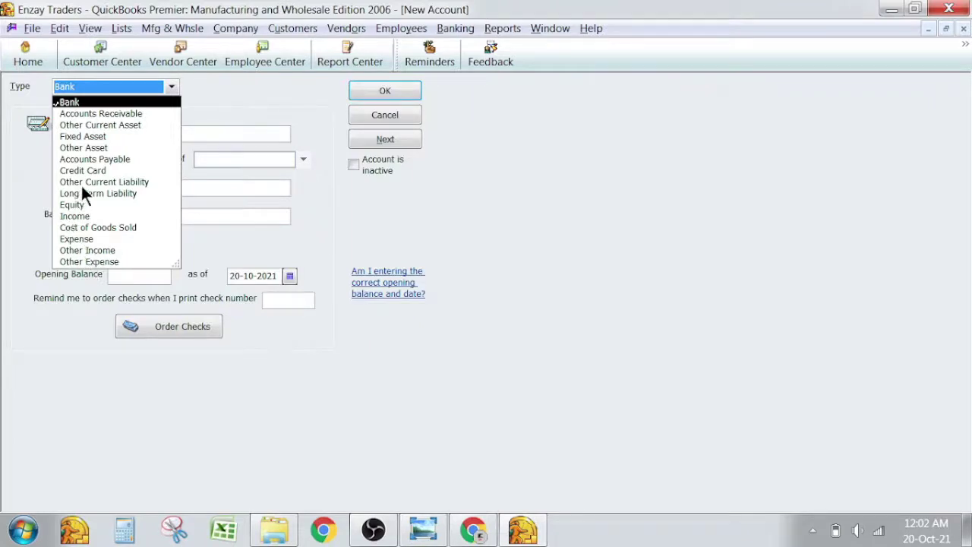
pyautogui.click(106, 126)
pyautogui.click(130, 132)
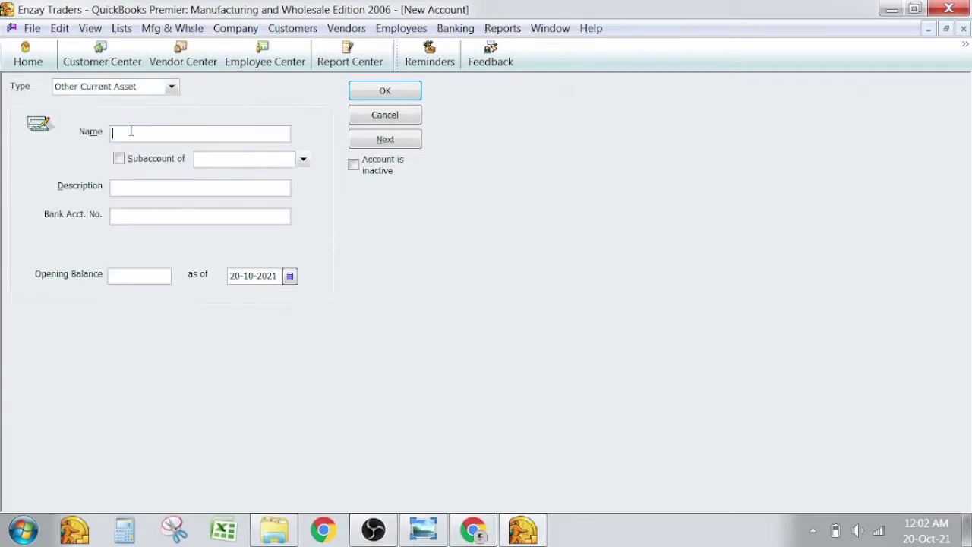
pyautogui.write('Stock')
pyautogui.click(303, 158)
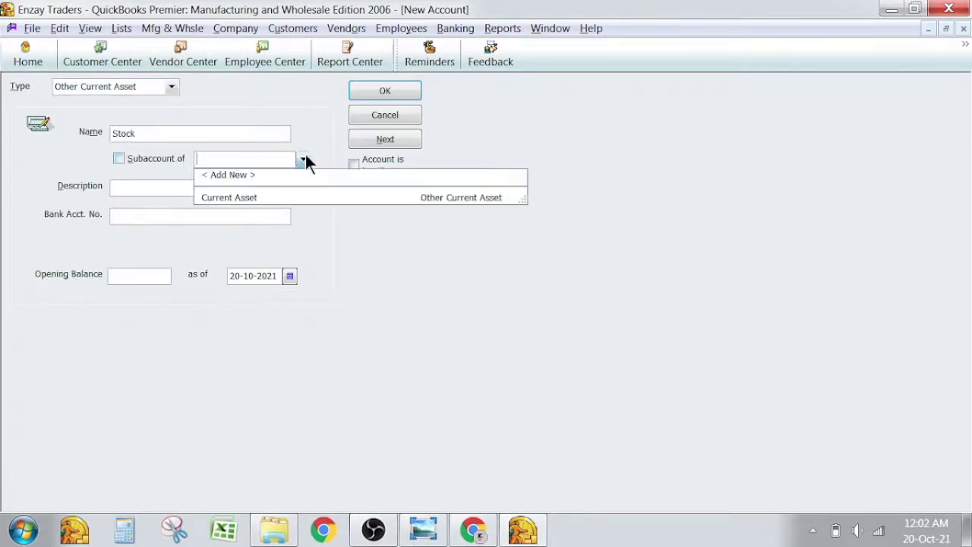
pyautogui.click(269, 196)
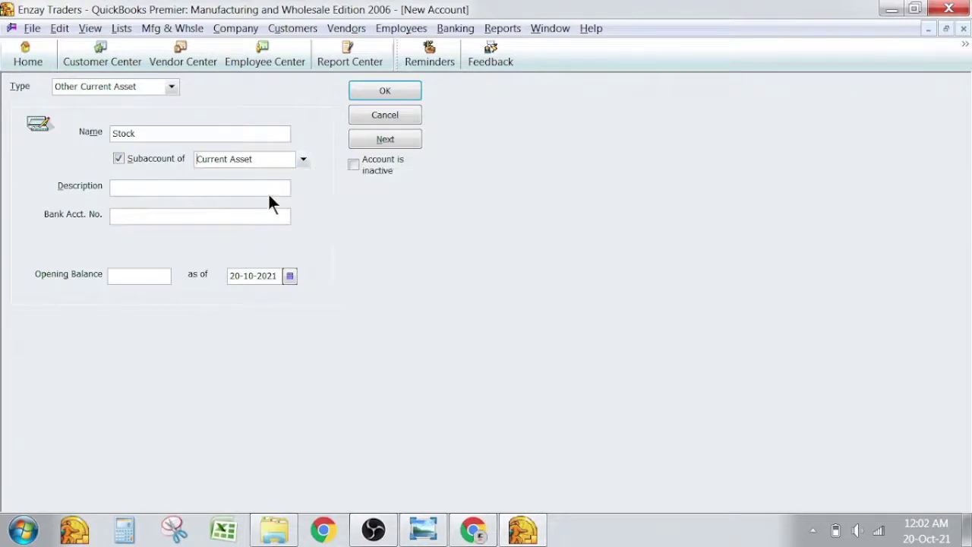
pyautogui.click(414, 91)
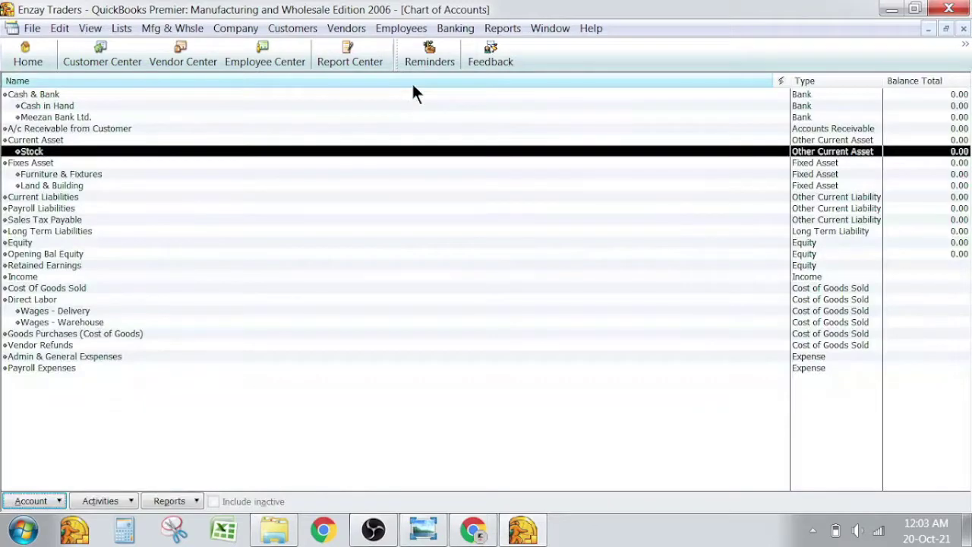
# Begin a Long Term Liability account named Loan From Meezan Bank, checking the trial balance.
pyautogui.hotkey('alt', 'Tab')
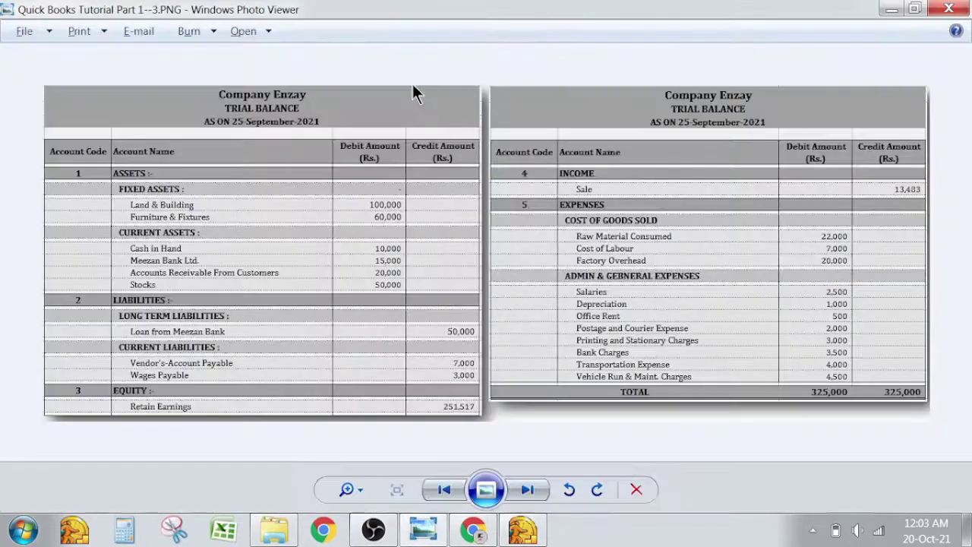
pyautogui.hotkey('alt', 'Tab')
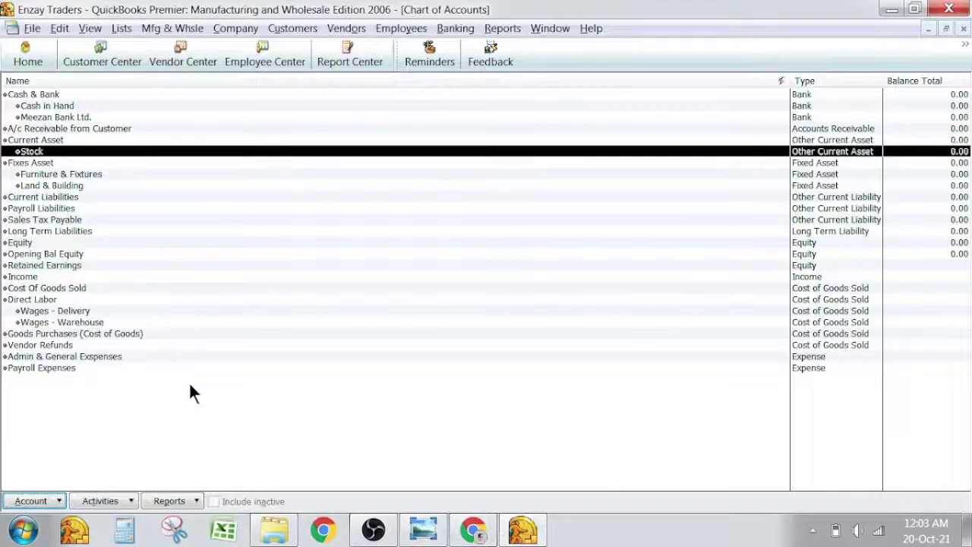
pyautogui.rightClick(188, 382)
pyautogui.click(275, 170)
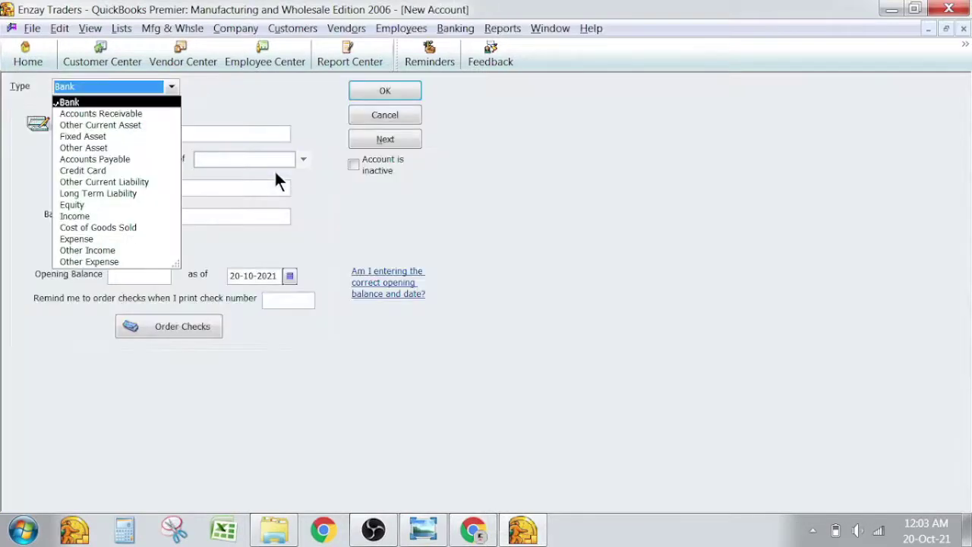
pyautogui.click(118, 191)
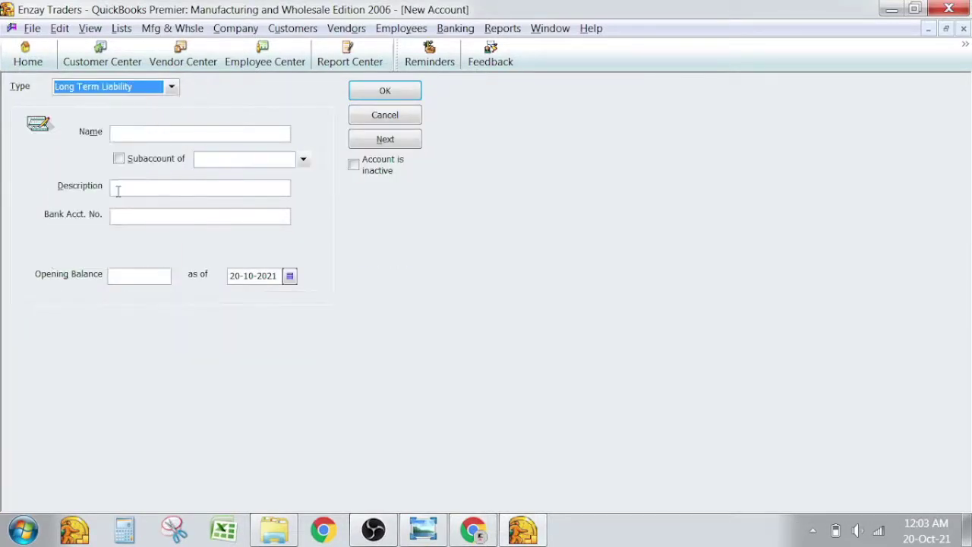
pyautogui.press('Tab')
pyautogui.write('Loan Fro')
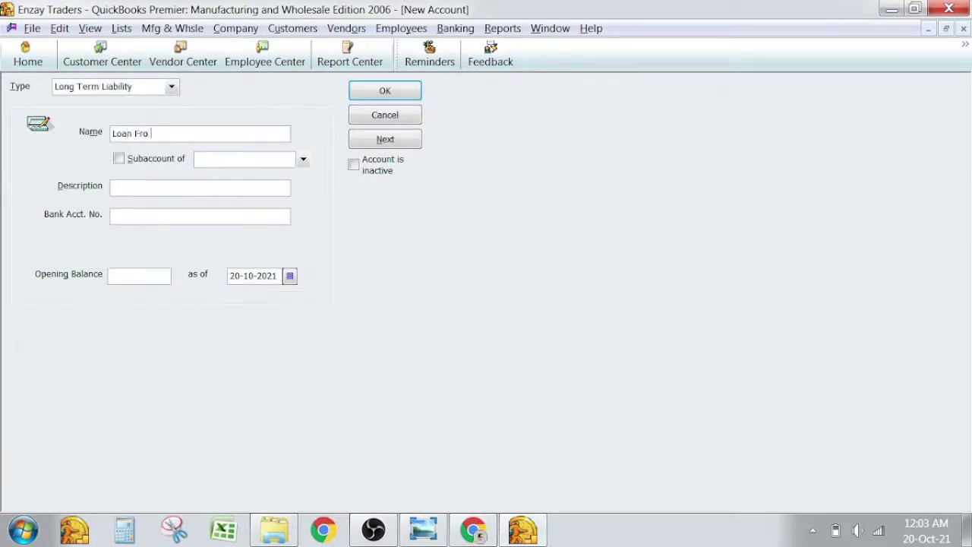
pyautogui.write('m Meezan Bank')
pyautogui.hotkey('alt', 'Tab')
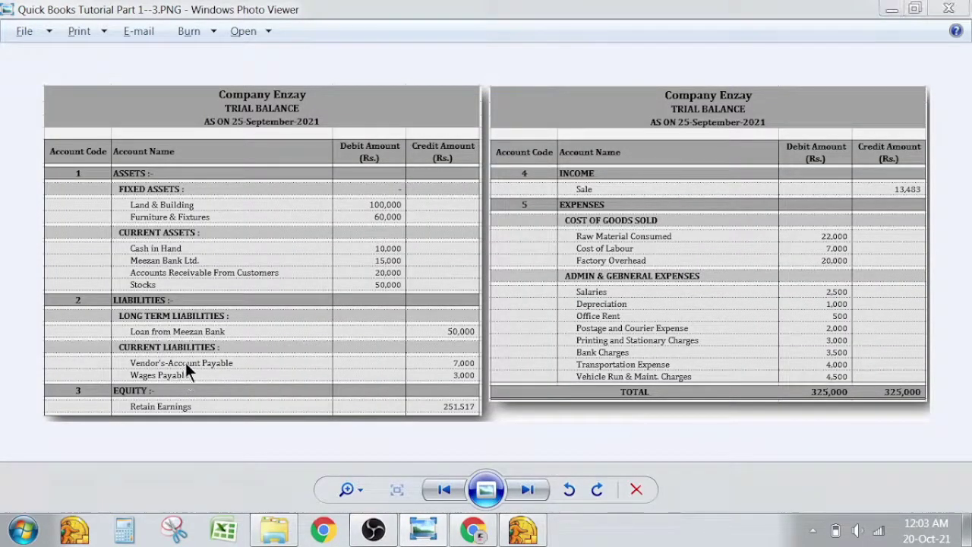
# Start an Accounts Payable account with the draft name 'Vendors A/c Payable'.
pyautogui.hotkey('alt', 'Tab')
pyautogui.rightClick(107, 410)
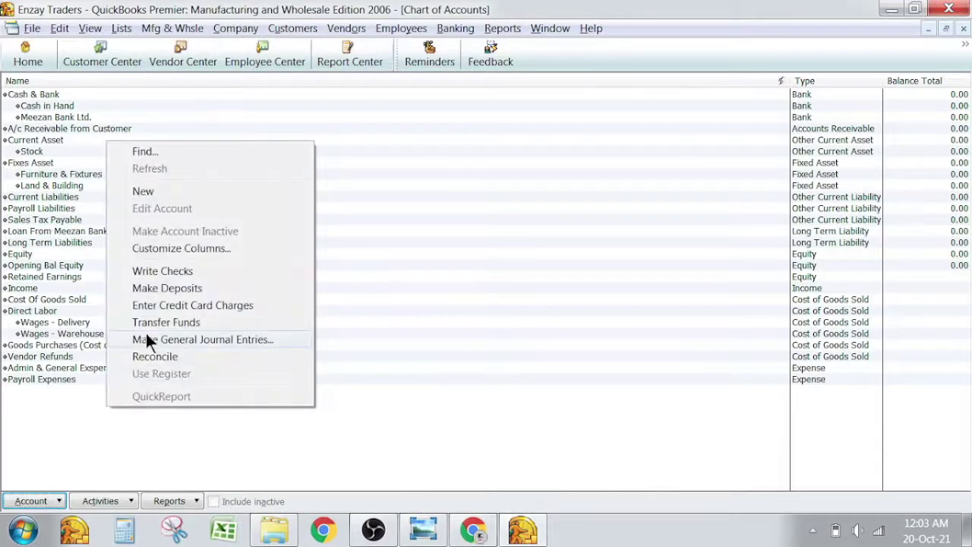
pyautogui.click(177, 191)
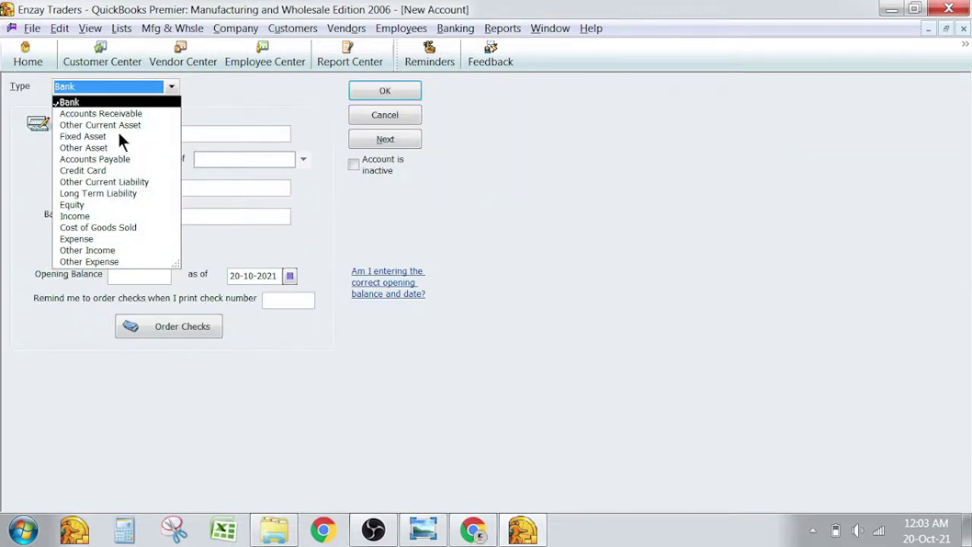
pyautogui.click(90, 158)
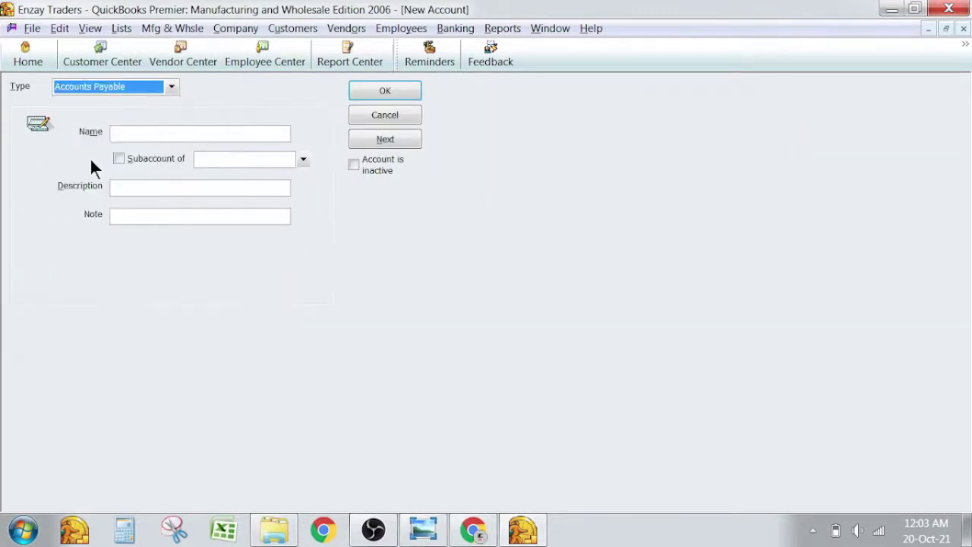
pyautogui.click(136, 134)
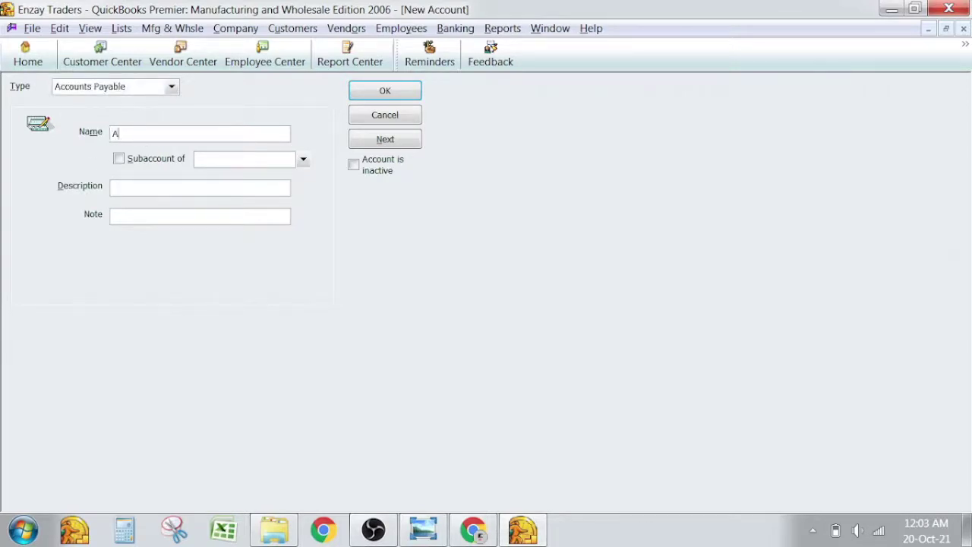
pyautogui.write('vendors')
pyautogui.hotkey('shift', 'Home')
pyautogui.write('vendor')
pyautogui.press('Delete')
pyautogui.write('V')
pyautogui.press('End')
pyautogui.write('s A/')
pyautogui.press('BackSpace')
pyautogui.write('/c Payable')
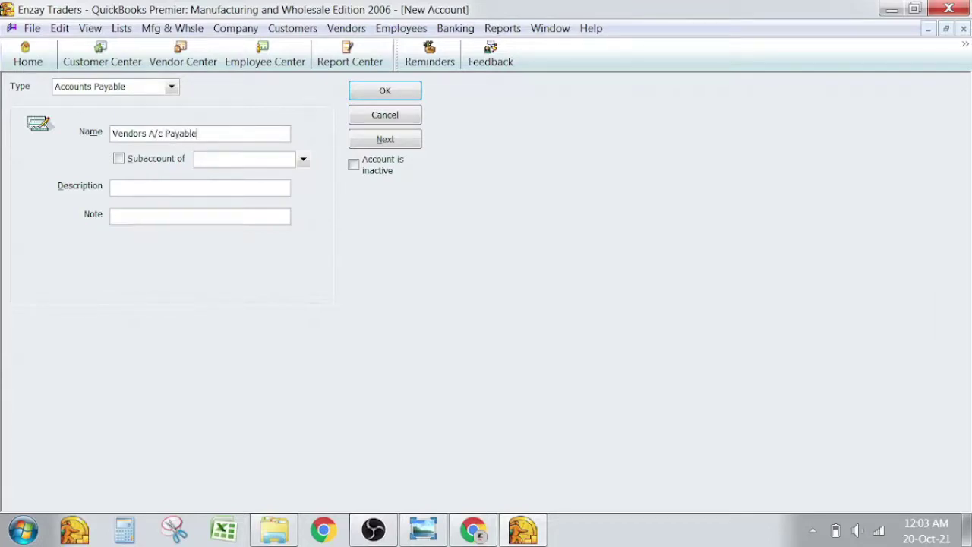
# Correct the name to Vendor's Account Payable and save the account.
pyautogui.press('Left')
pyautogui.press('Left')
pyautogui.press('Left')
pyautogui.press('Left')
pyautogui.press('Left')
pyautogui.press('Left')
pyautogui.press('Left')
pyautogui.press('Left')
pyautogui.hotkey('shift', 'Left')
pyautogui.hotkey('shift', 'Left')
pyautogui.hotkey('shift', 'Left')
pyautogui.write('Accp')
pyautogui.press('BackSpace')
pyautogui.write('ount')
pyautogui.press('Right')
pyautogui.press('Right')
pyautogui.press('Right')
pyautogui.press('Right')
pyautogui.press('Right')
pyautogui.press('Right')
pyautogui.write("'")
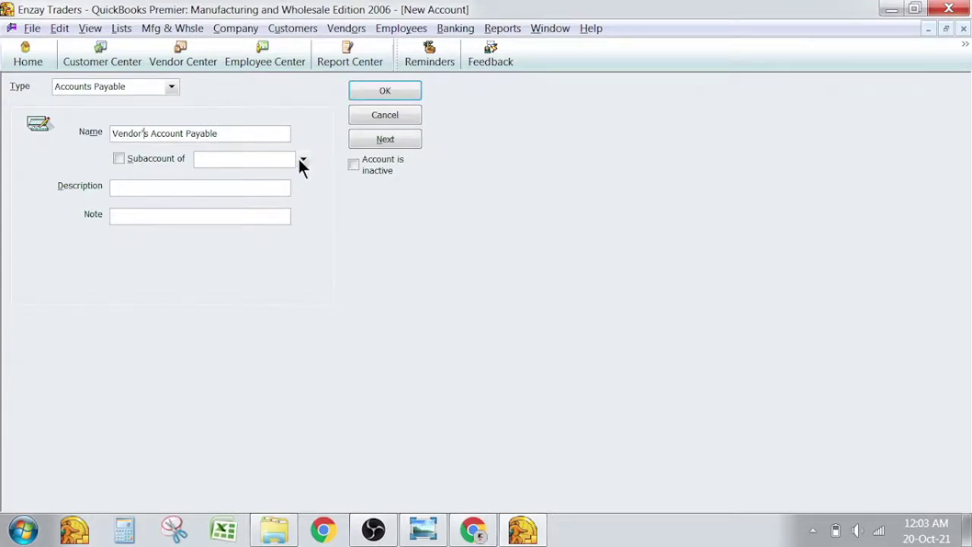
pyautogui.click(299, 160)
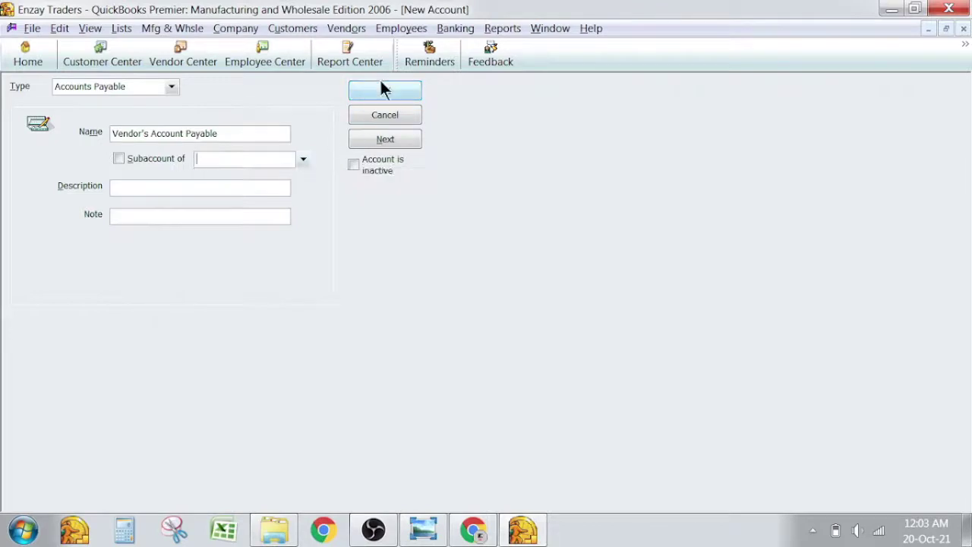
pyautogui.click(383, 89)
# Compare against the trial balance and select Payroll Liabilities in the chart of accounts.
pyautogui.hotkey('alt', 'Tab')
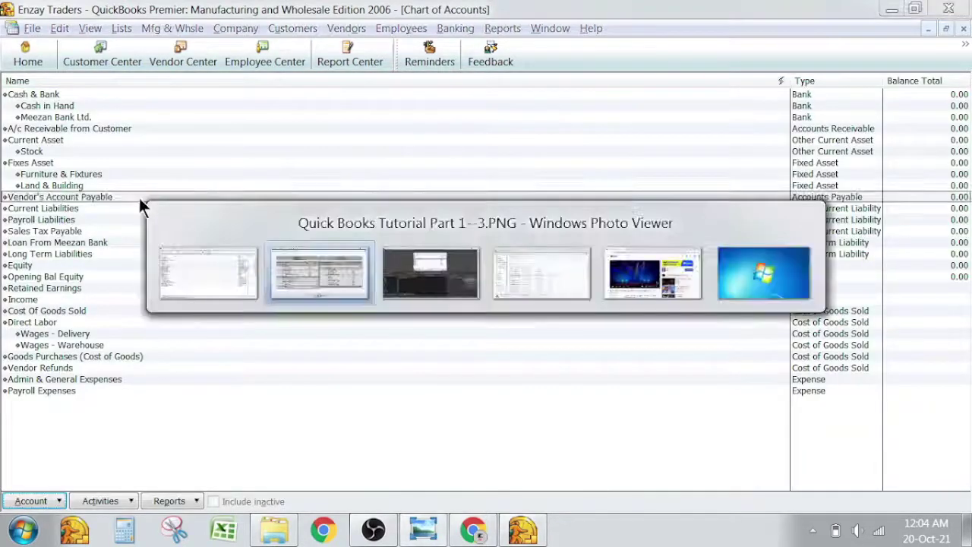
pyautogui.hotkey('alt', 'Tab')
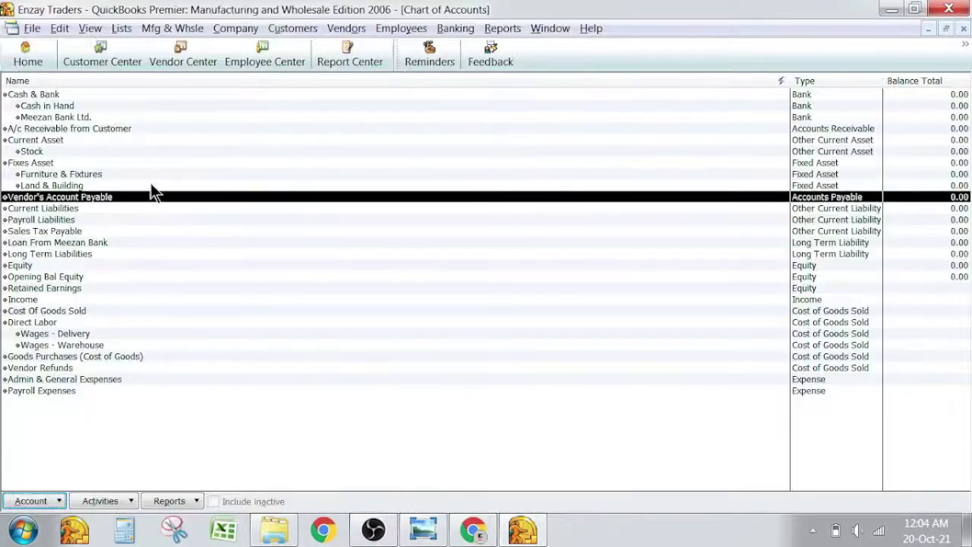
pyautogui.click(64, 175)
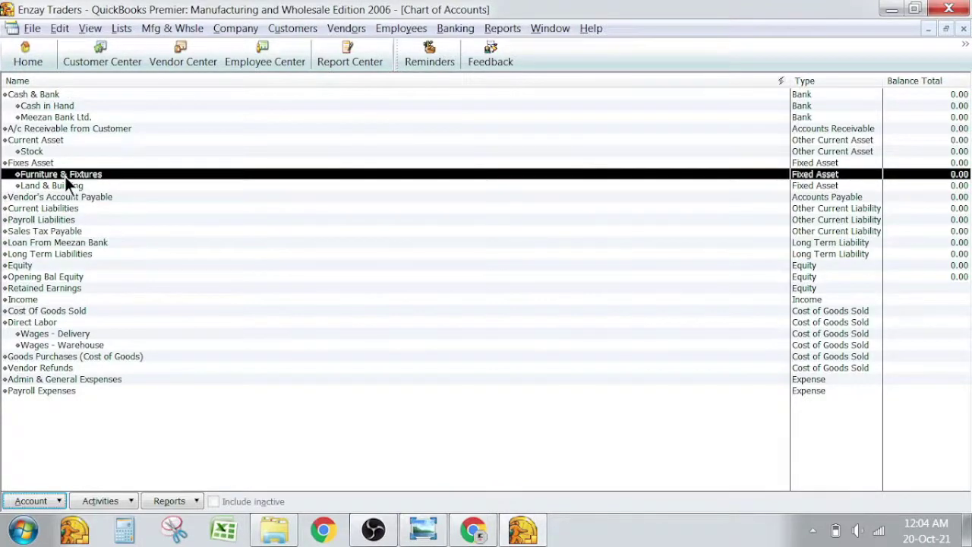
pyautogui.press('Down')
pyautogui.press('Down')
pyautogui.press('Down')
pyautogui.press('Down')
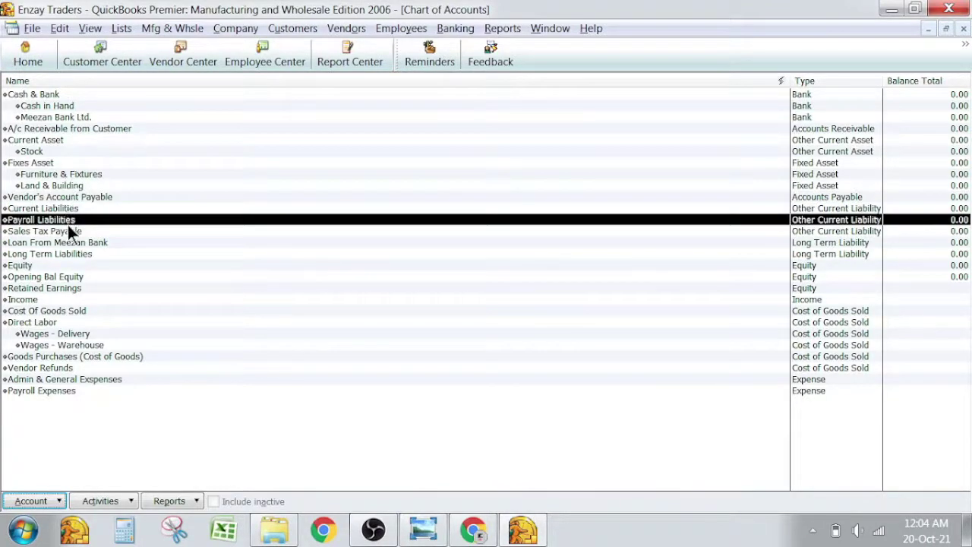
# Edit Payroll Liabilities: name it Wages Payable, with Current Liabilities as its parent account.
pyautogui.hotkey('ctrl', 'e')
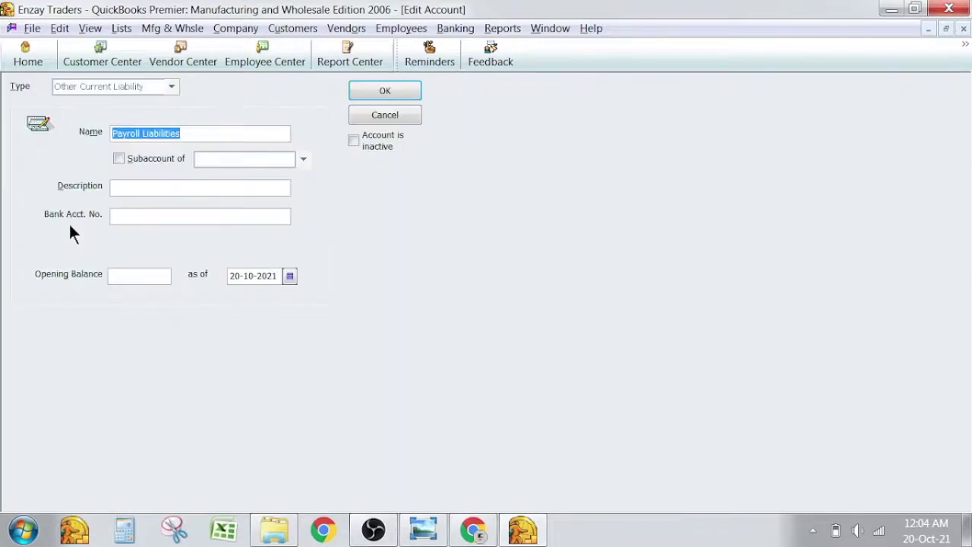
pyautogui.press('Escape')
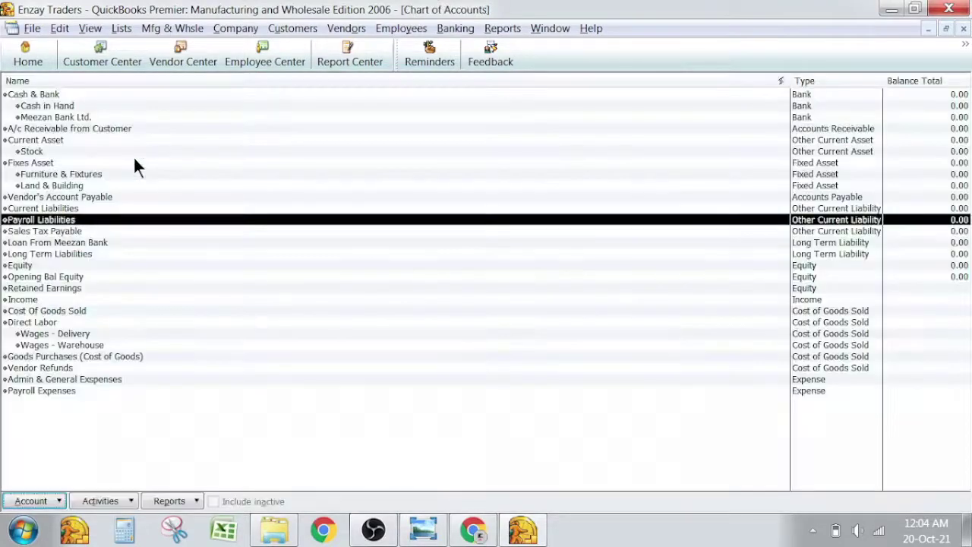
pyautogui.rightClick(65, 219)
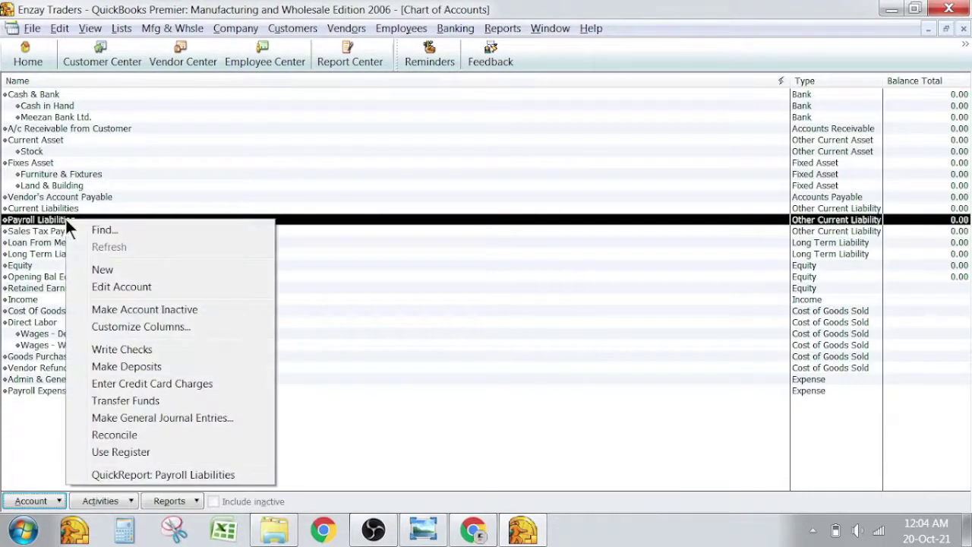
pyautogui.click(95, 285)
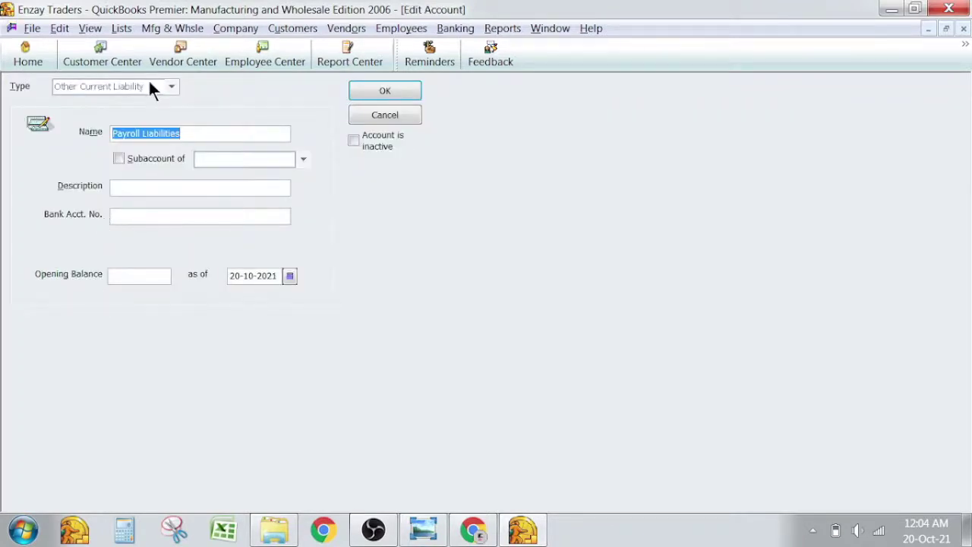
pyautogui.click(196, 133)
pyautogui.hotkey('ctrl', 'shift', 'Left')
pyautogui.hotkey('ctrl', 'shift', 'Left')
pyautogui.write('W')
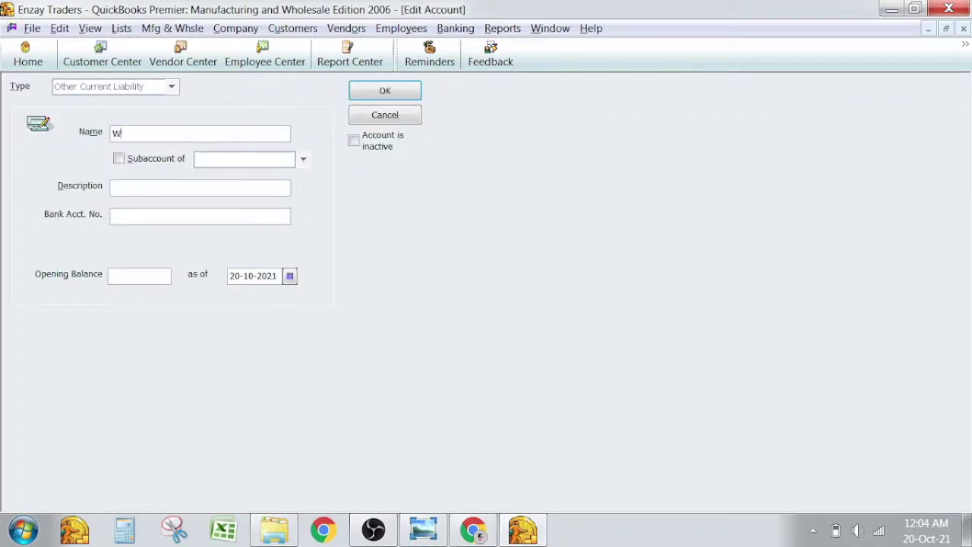
pyautogui.write('ages Payable')
pyautogui.click(168, 159)
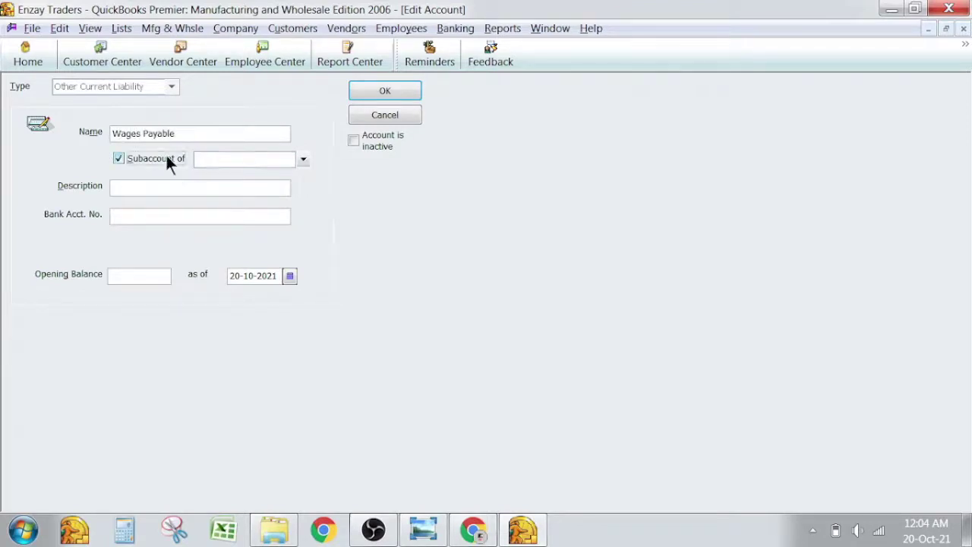
pyautogui.click(303, 159)
pyautogui.click(272, 197)
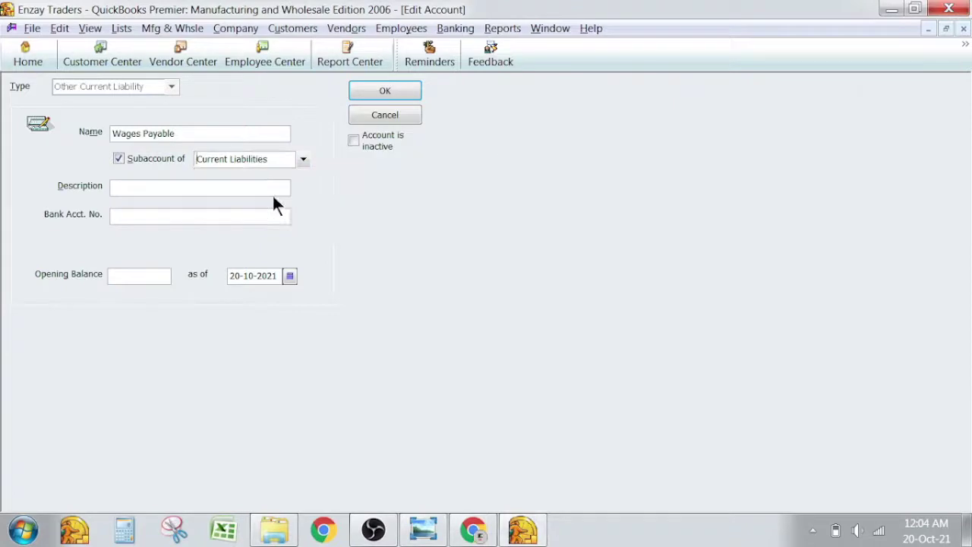
pyautogui.click(371, 95)
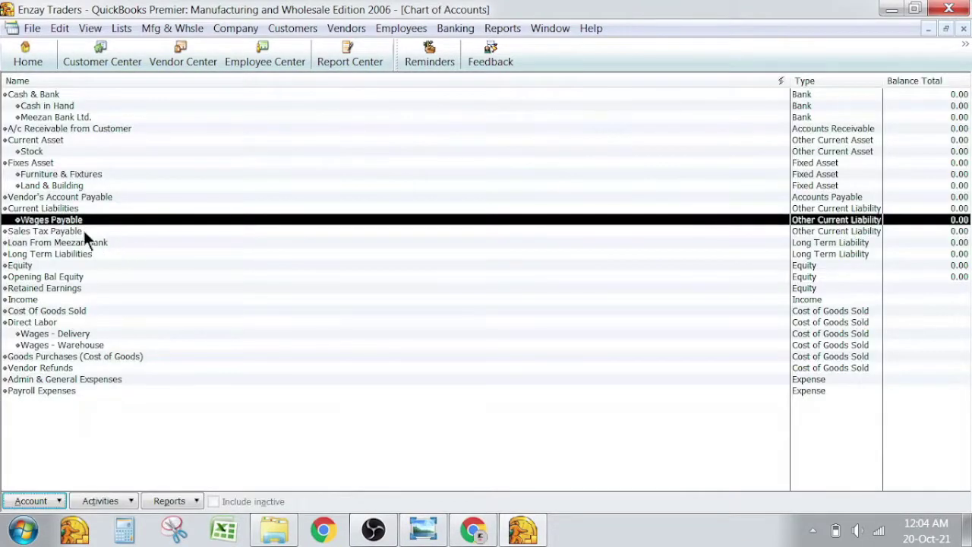
# Compare the chart of accounts against the trial balance image.
pyautogui.click(61, 197)
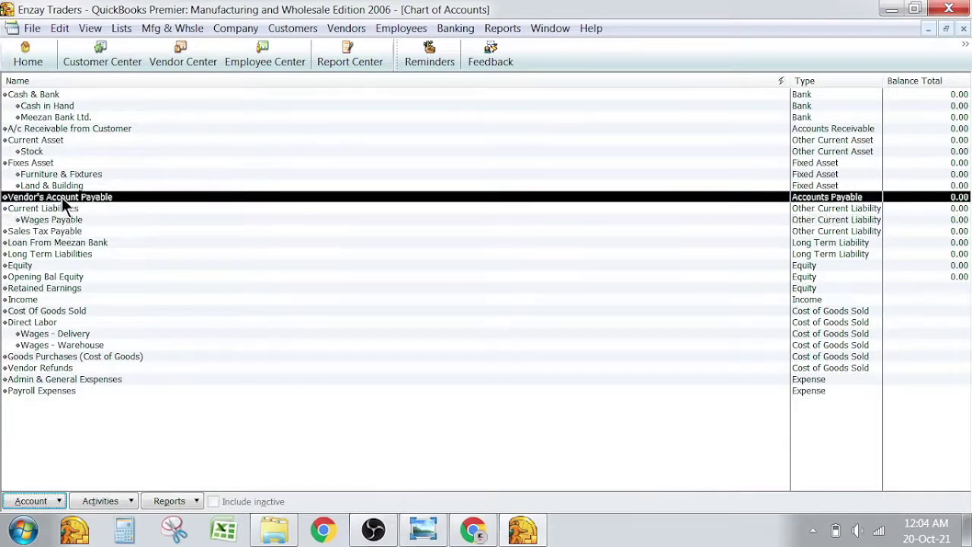
pyautogui.hotkey('alt', 'Tab')
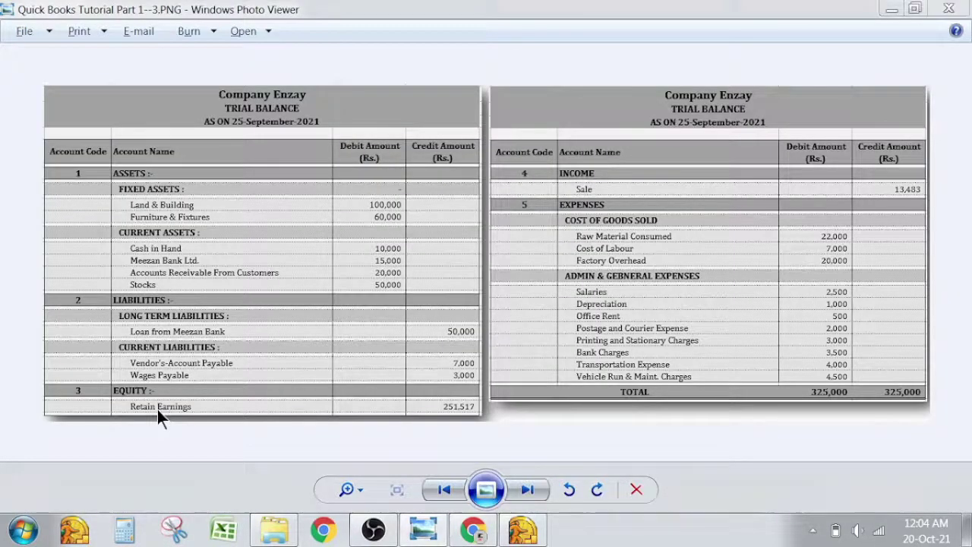
pyautogui.hotkey('alt', 'Tab')
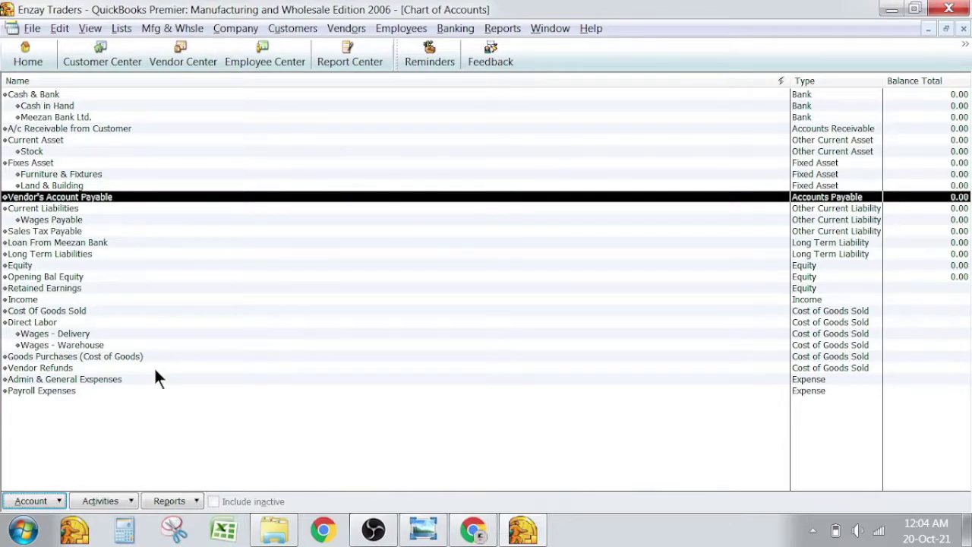
# Try nesting Retained Earnings under Equity, then discard the change after the warning.
pyautogui.press('r')
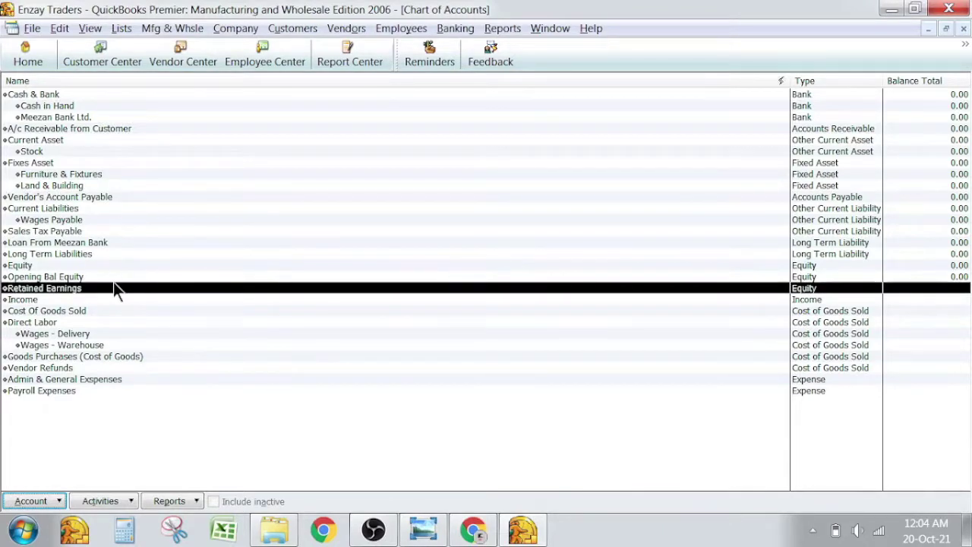
pyautogui.doubleClick(113, 286)
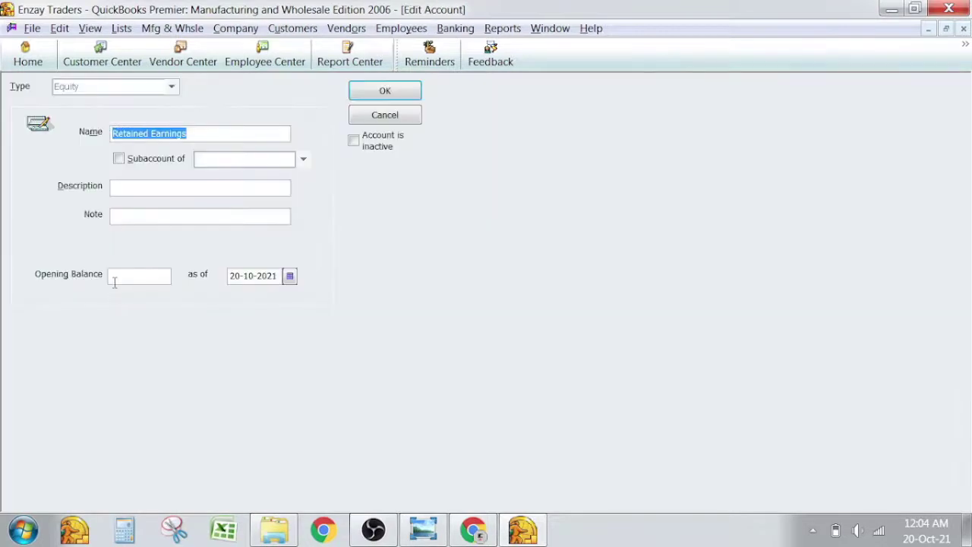
pyautogui.click(162, 167)
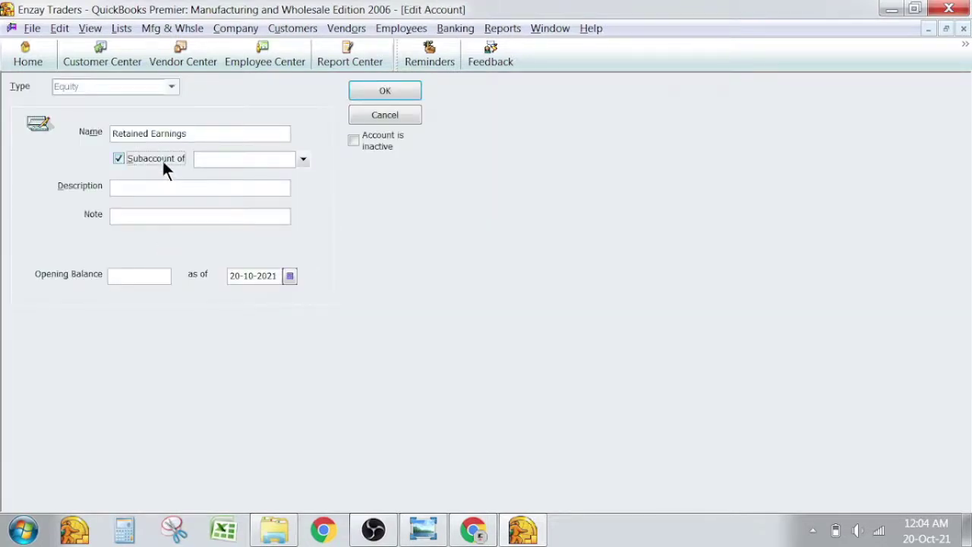
pyautogui.press('Tab')
pyautogui.write('E')
pyautogui.press('Tab')
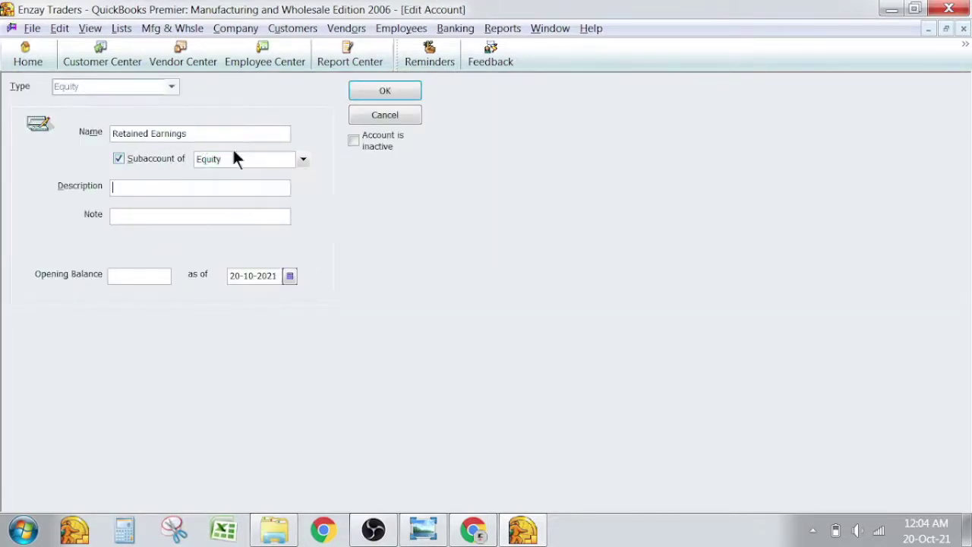
pyautogui.click(403, 95)
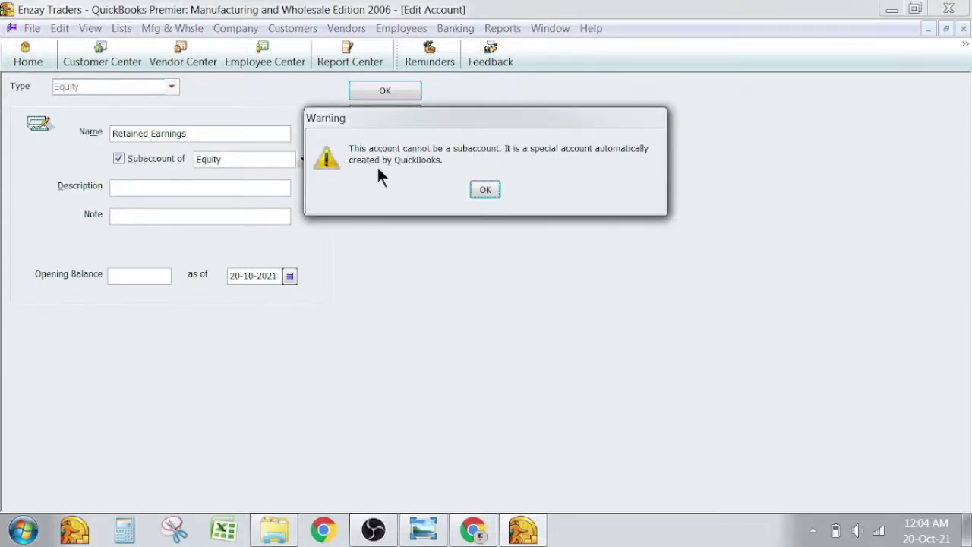
pyautogui.click(481, 189)
pyautogui.press('Escape')
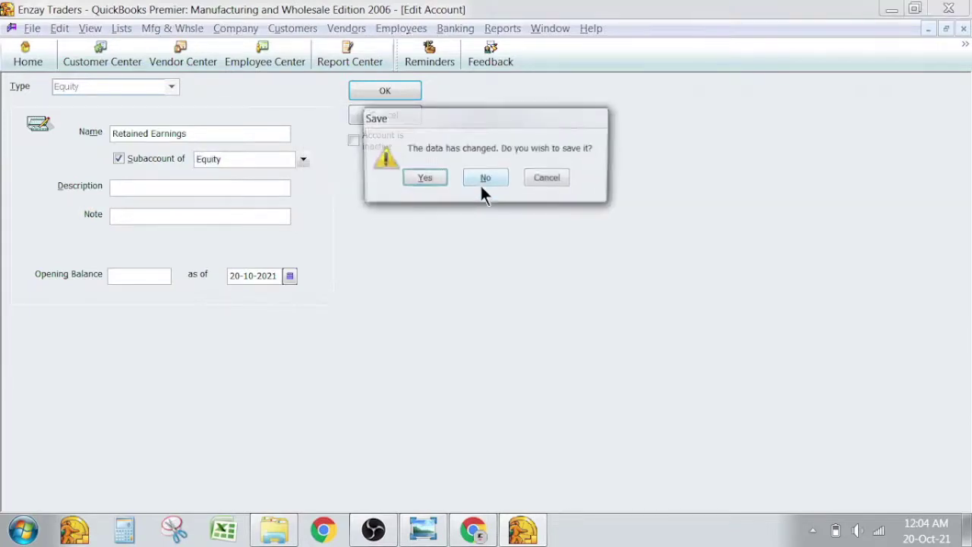
pyautogui.click(481, 188)
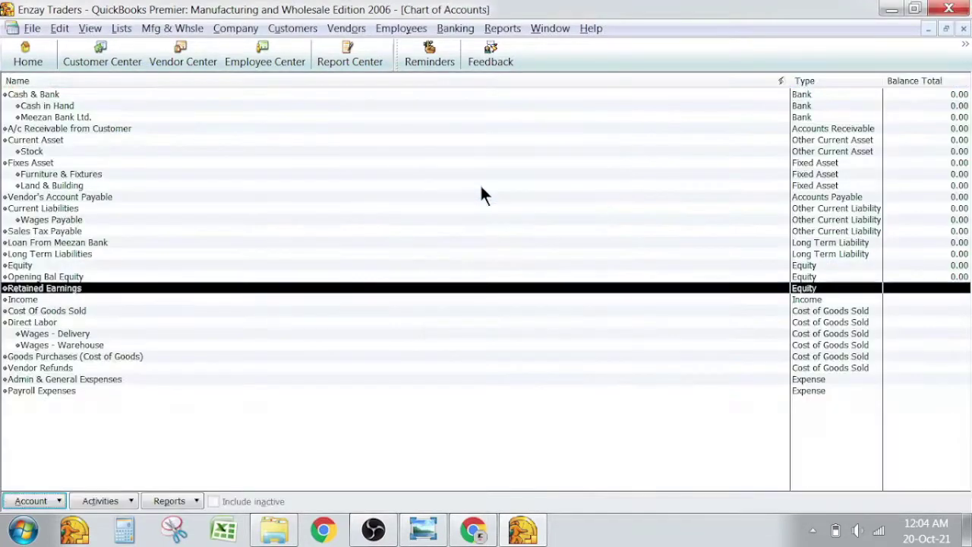
# Make Opening Bal Equity a subaccount of Equity.
pyautogui.hotkey('alt', 'Tab')
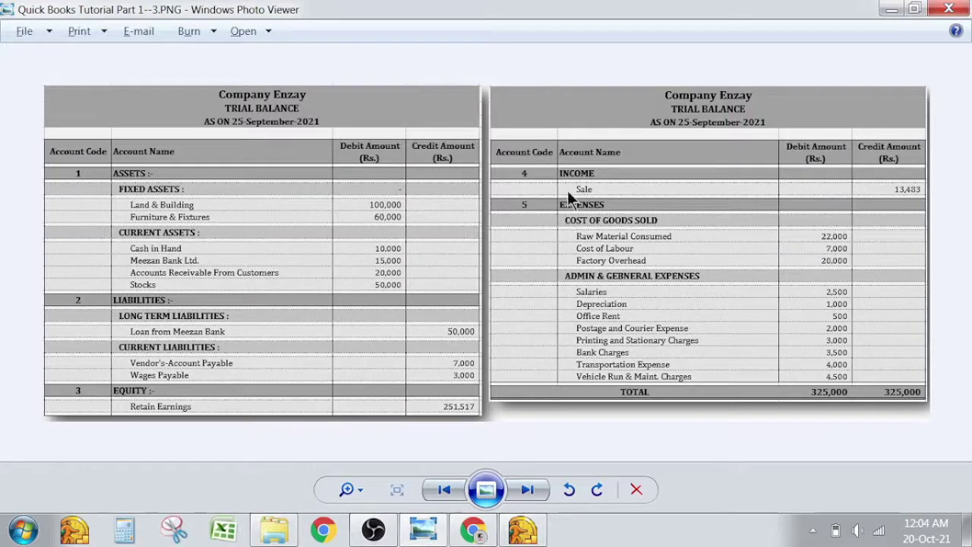
pyautogui.hotkey('alt', 'Tab')
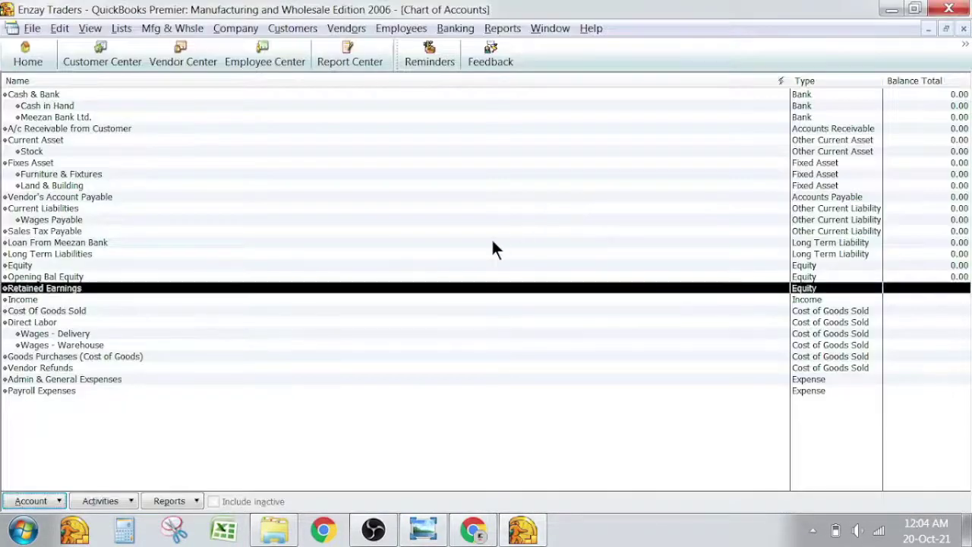
pyautogui.press('Up')
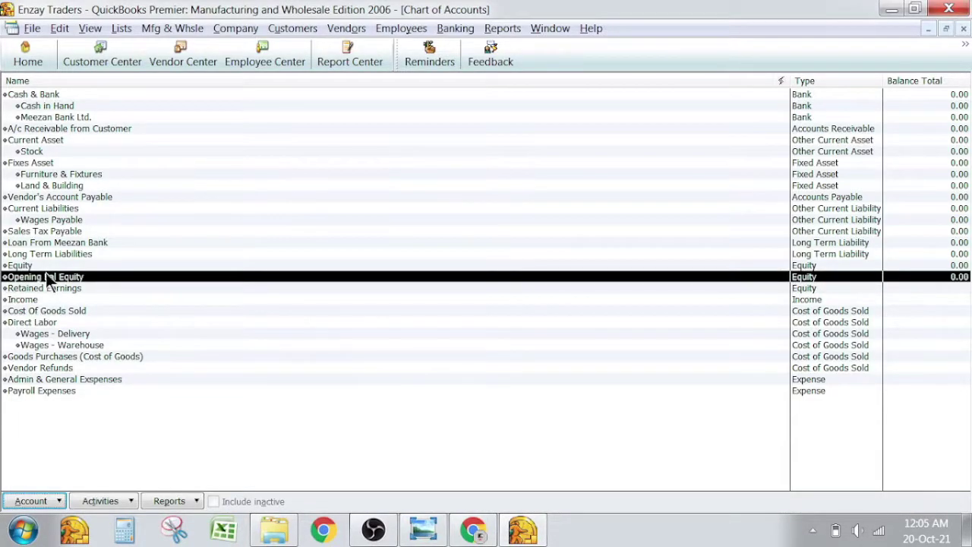
pyautogui.doubleClick(44, 277)
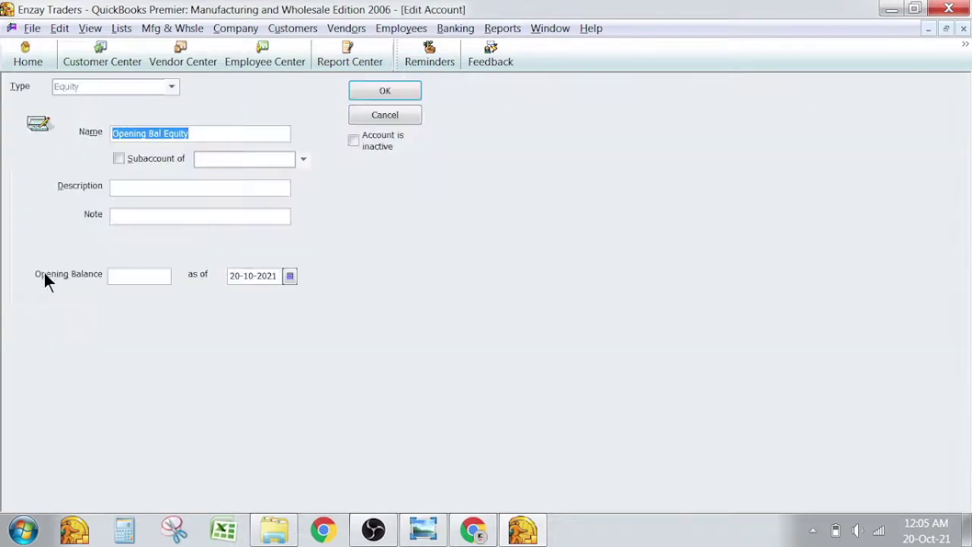
pyautogui.click(161, 159)
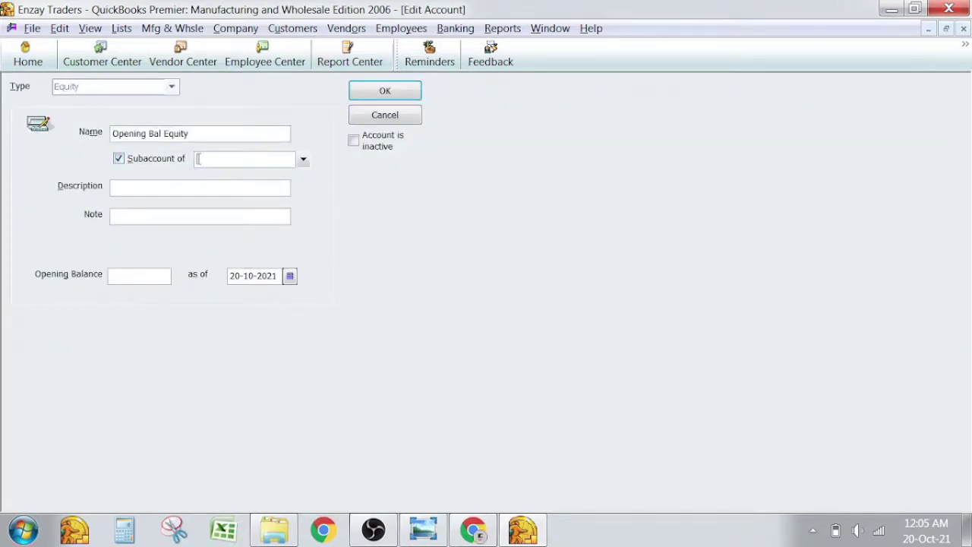
pyautogui.write('Equity')
pyautogui.press('Tab')
pyautogui.click(412, 88)
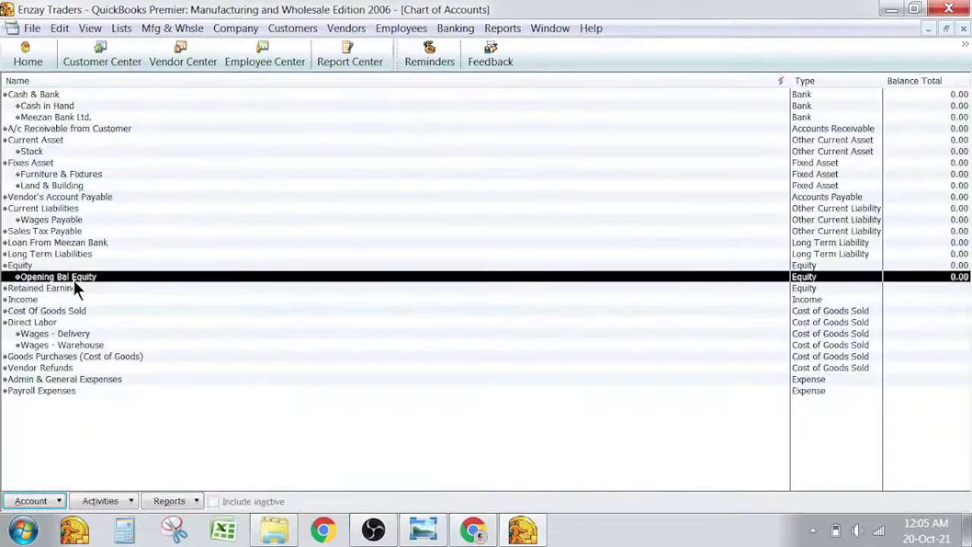
# Check the equity accounts against the trial balance image again.
pyautogui.hotkey('alt', 'Tab')
pyautogui.hotkey('alt', 'Tab')
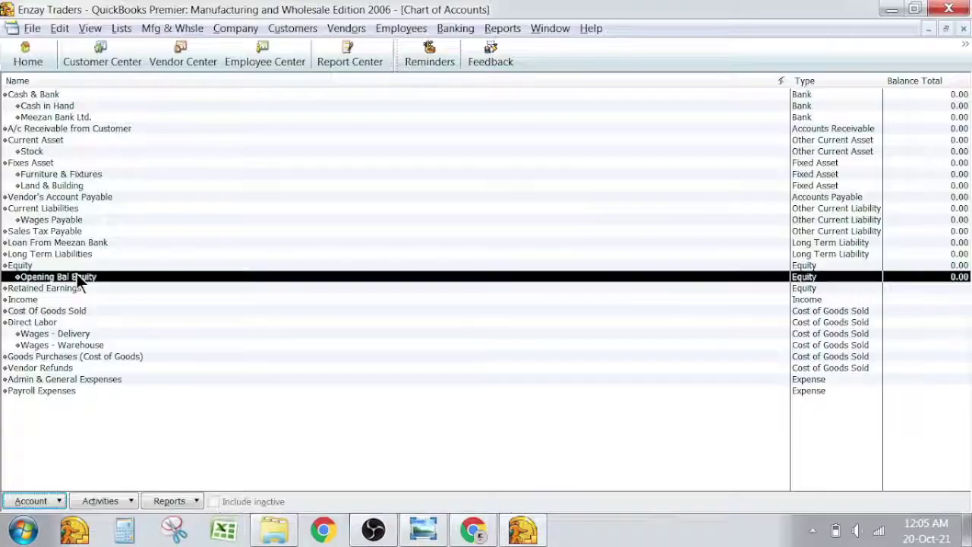
pyautogui.click(69, 287)
pyautogui.hotkey('alt', 'Tab')
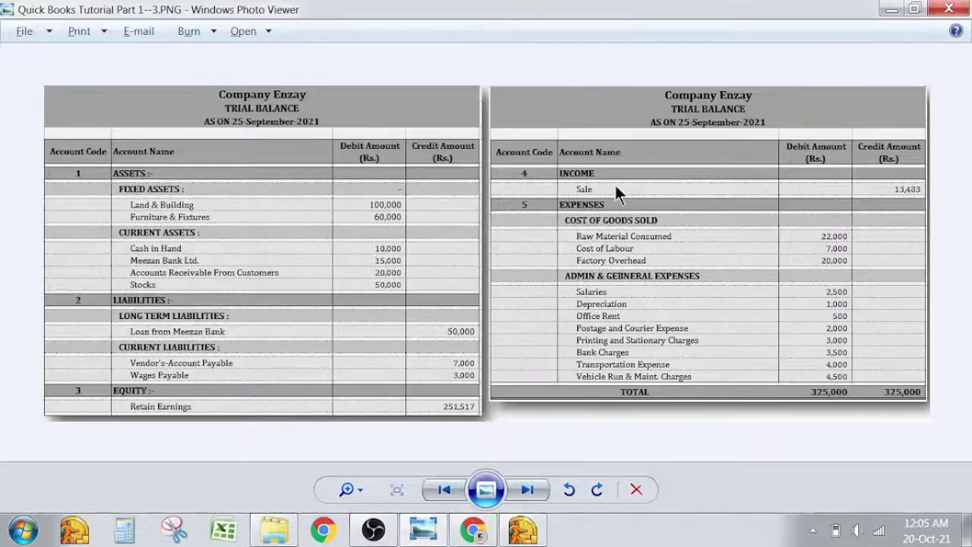
pyautogui.hotkey('alt', 'Tab')
# Create an Income-type account named 'Sale' as a subaccount of Income.
pyautogui.hotkey('ctrl', 'n')
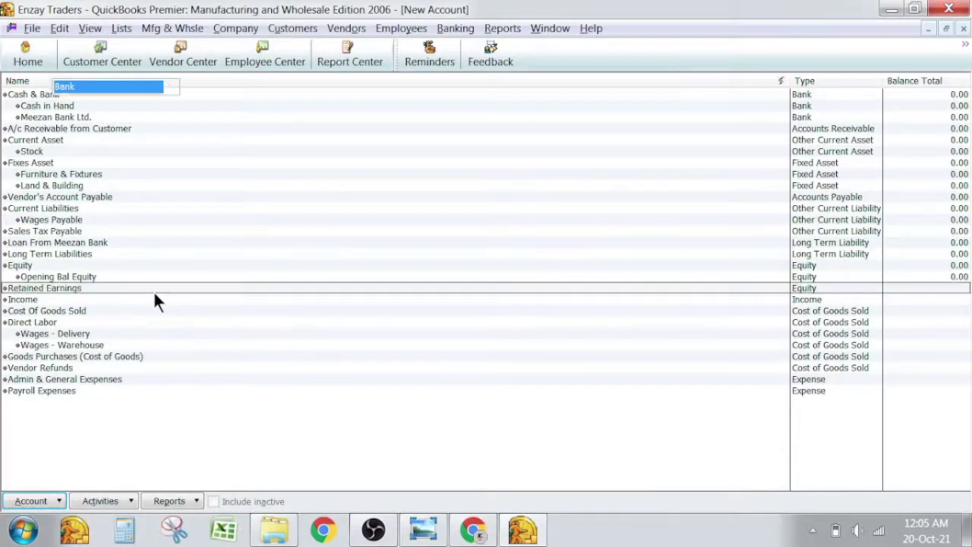
pyautogui.press('i')
pyautogui.press('Return')
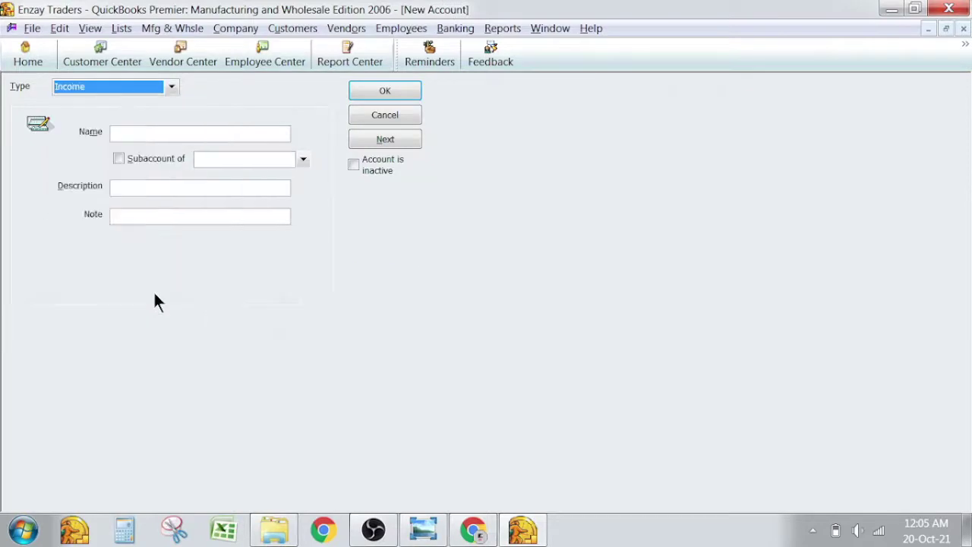
pyautogui.press('Tab')
pyautogui.write('Sale')
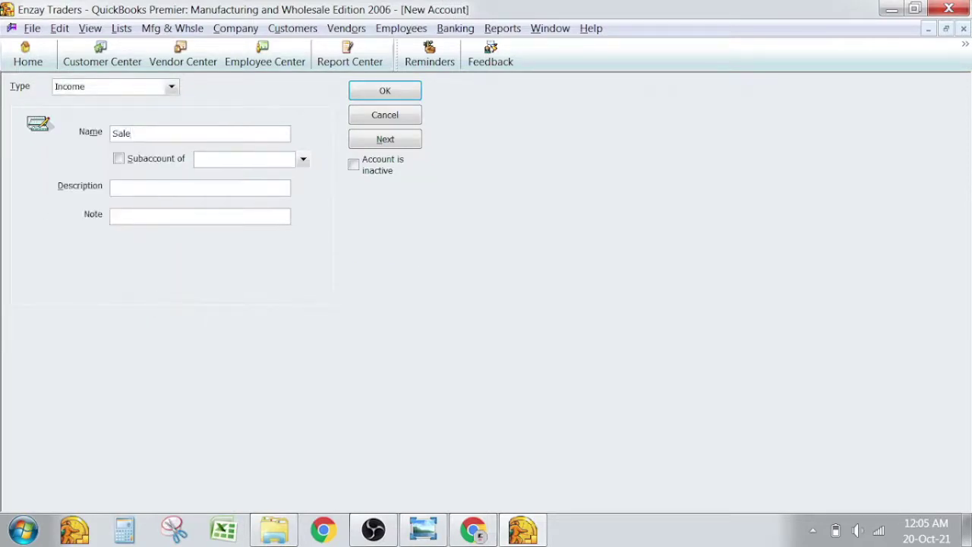
pyautogui.click(160, 157)
pyautogui.write('i')
pyautogui.press('Tab')
pyautogui.hotkey('alt', 'Tab')
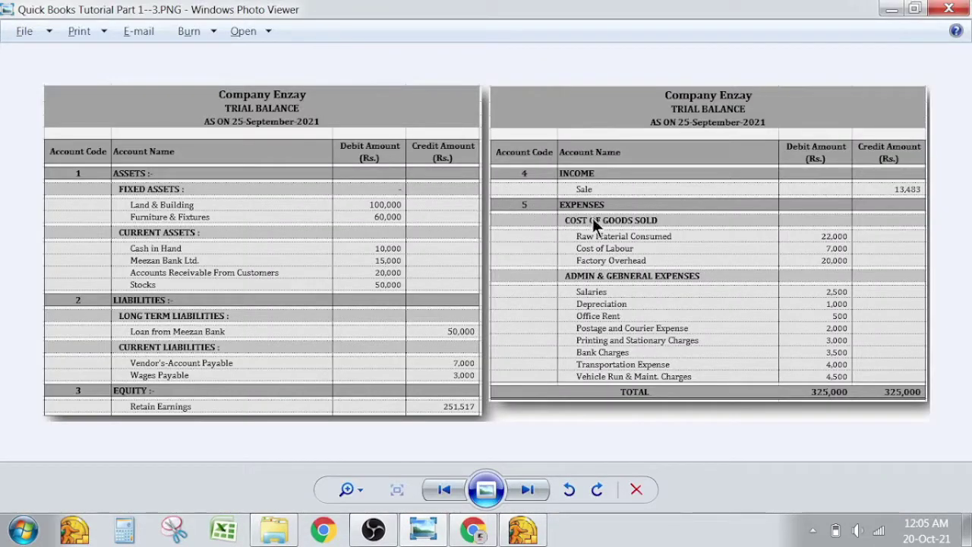
pyautogui.hotkey('alt', 'Tab')
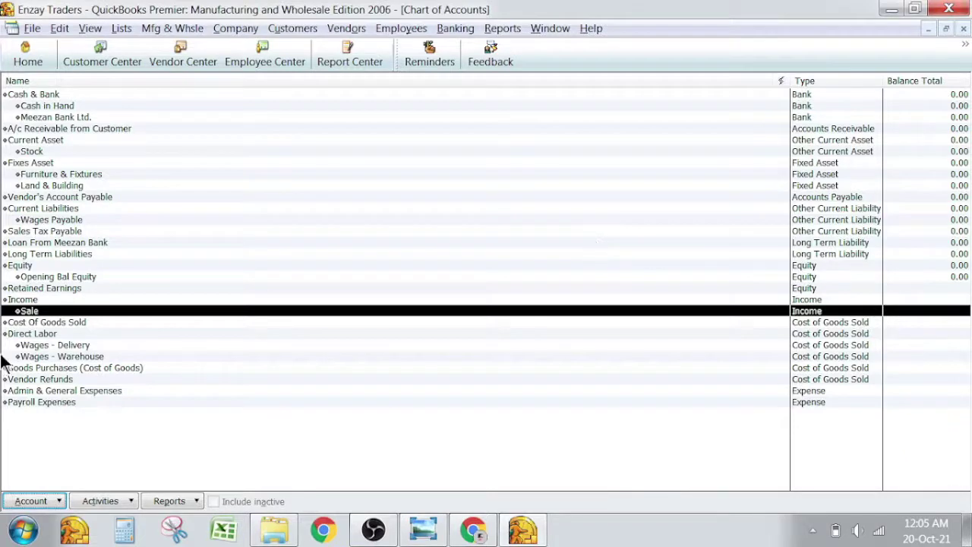
# Rename Goods Purchases (Cost of Goods) to 'Raw Material Consumed'.
pyautogui.click(46, 322)
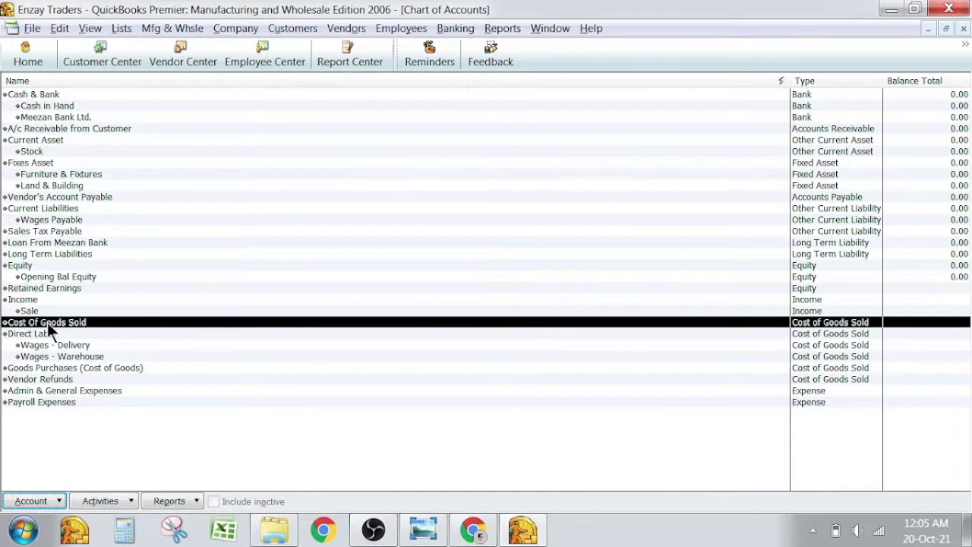
pyautogui.doubleClick(50, 368)
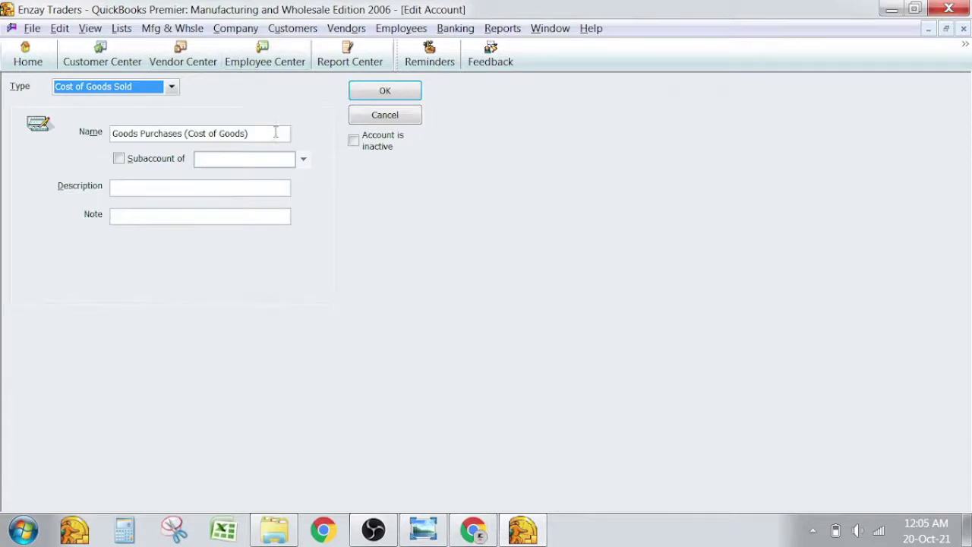
pyautogui.click(276, 133)
pyautogui.doubleClick(276, 133)
pyautogui.tripleClick(276, 133)
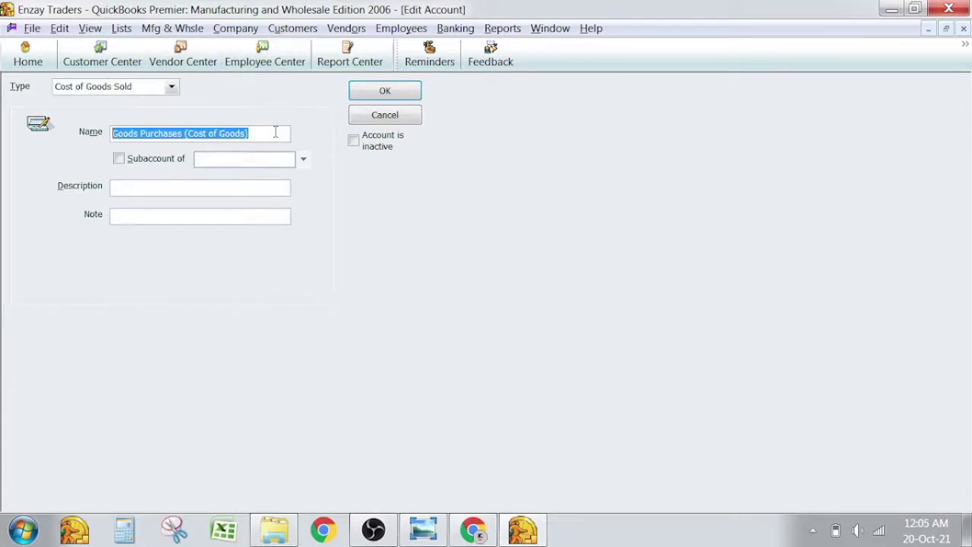
pyautogui.write('Ra')
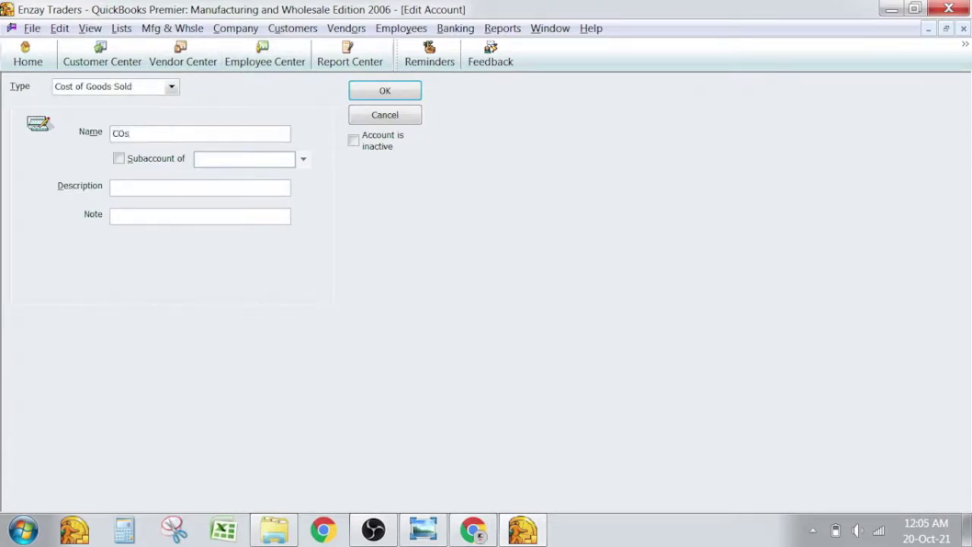
pyautogui.hotkey('shift', 'Home')
pyautogui.write('Raw Material Consumed')
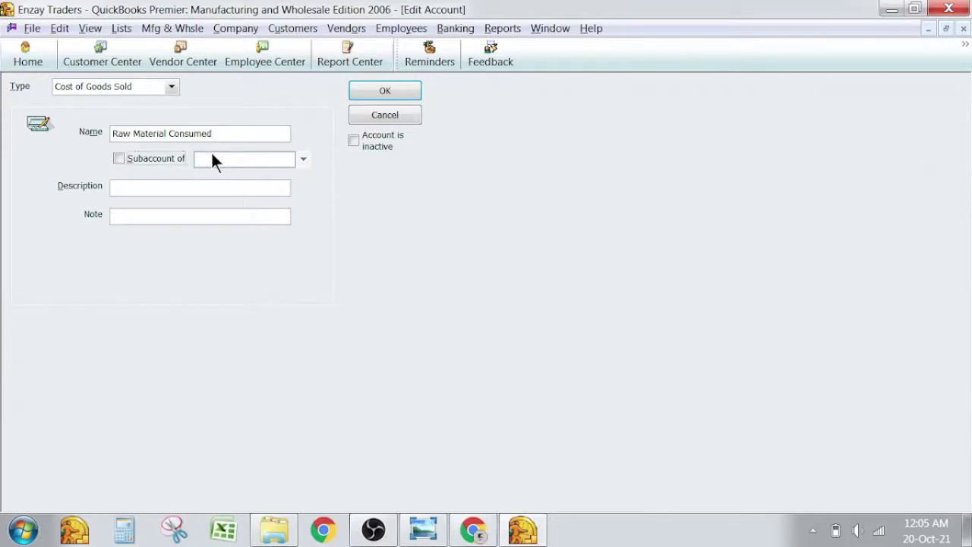
# Nest Raw Material Consumed under Cost Of Goods Sold and save it.
pyautogui.click(171, 159)
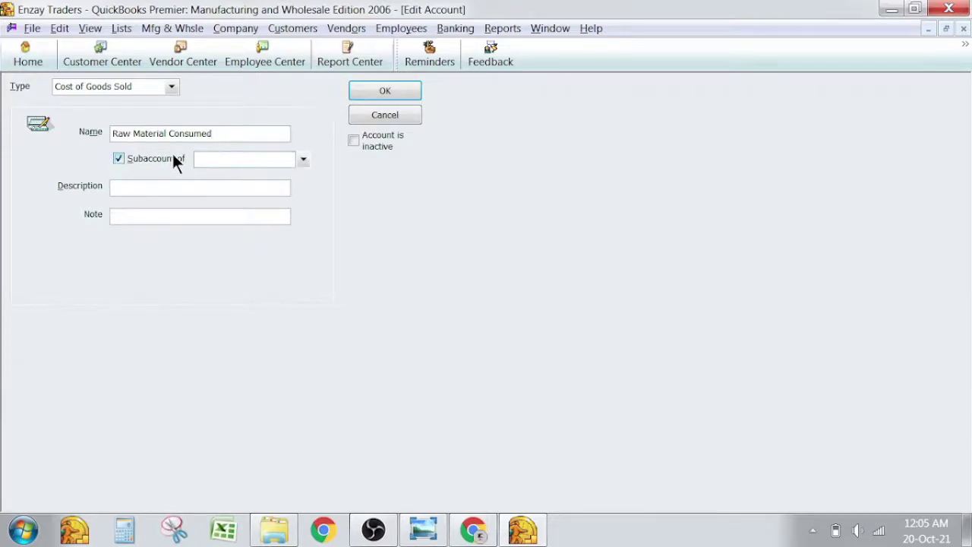
pyautogui.write('Cost Of Goods Sold')
pyautogui.press('Tab')
pyautogui.click(385, 91)
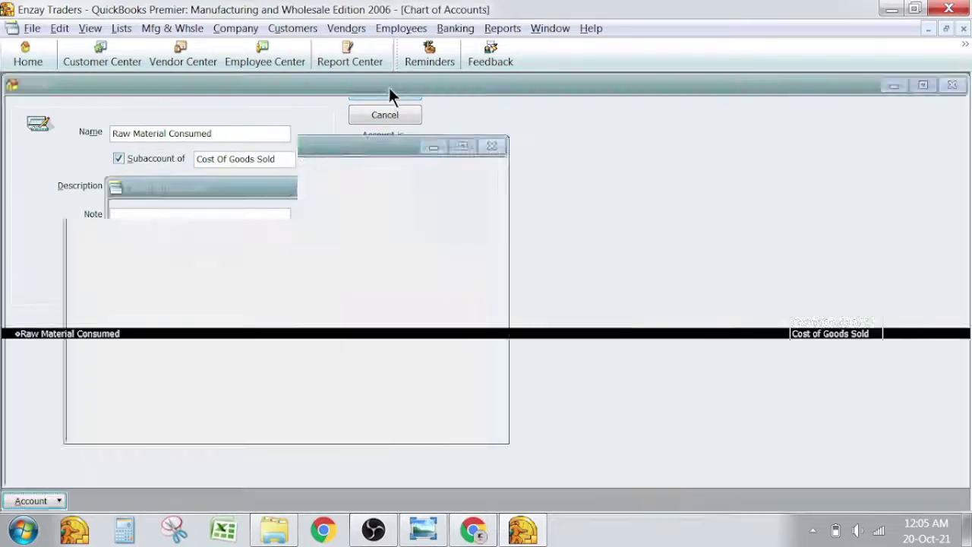
pyautogui.hotkey('alt', 'Tab')
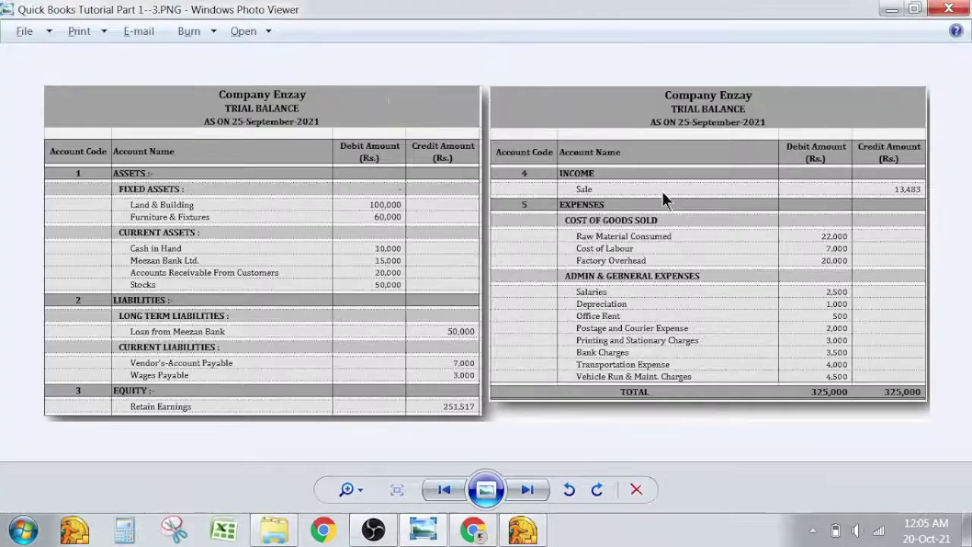
pyautogui.hotkey('alt', 'Tab')
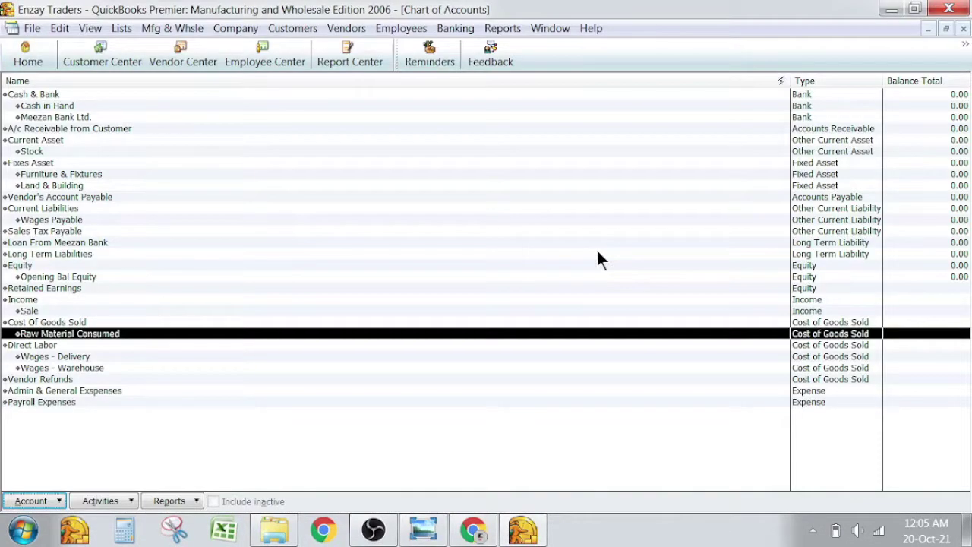
pyautogui.press('Down')
pyautogui.press('Down')
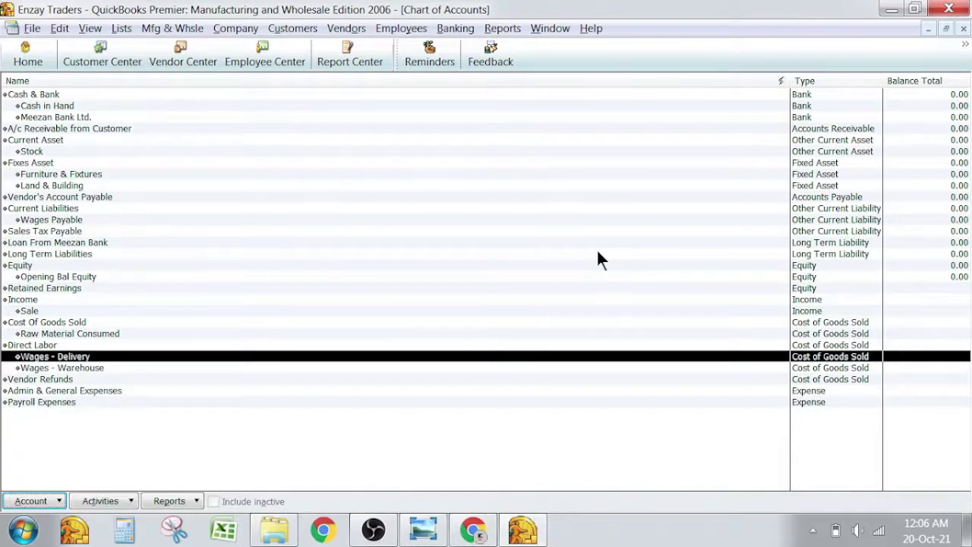
# Detach Wages - Delivery from Direct Labor, rename it 'abc', and mark it inactive.
pyautogui.hotkey('ctrl', 'e')
pyautogui.press('Tab')
pyautogui.press('BackSpace')
pyautogui.press('Tab')
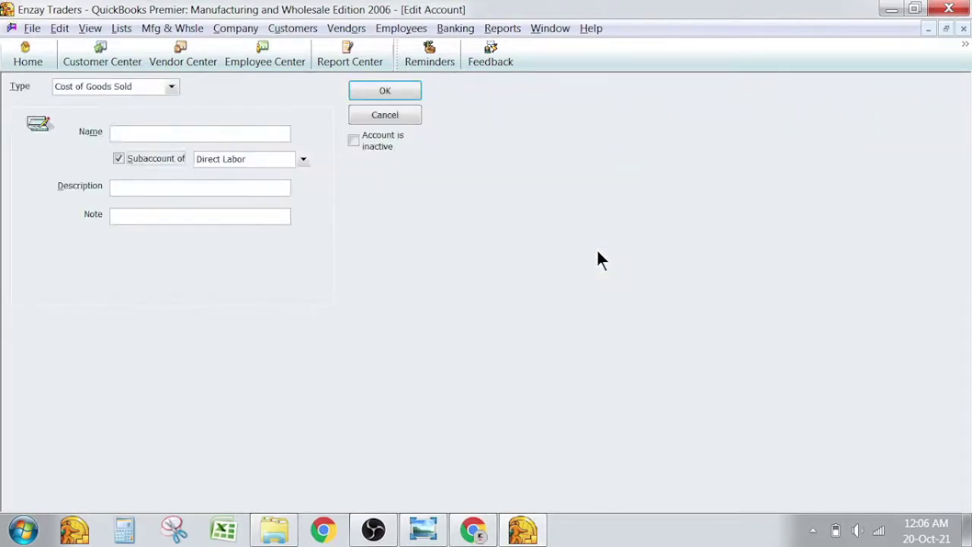
pyautogui.click(152, 159)
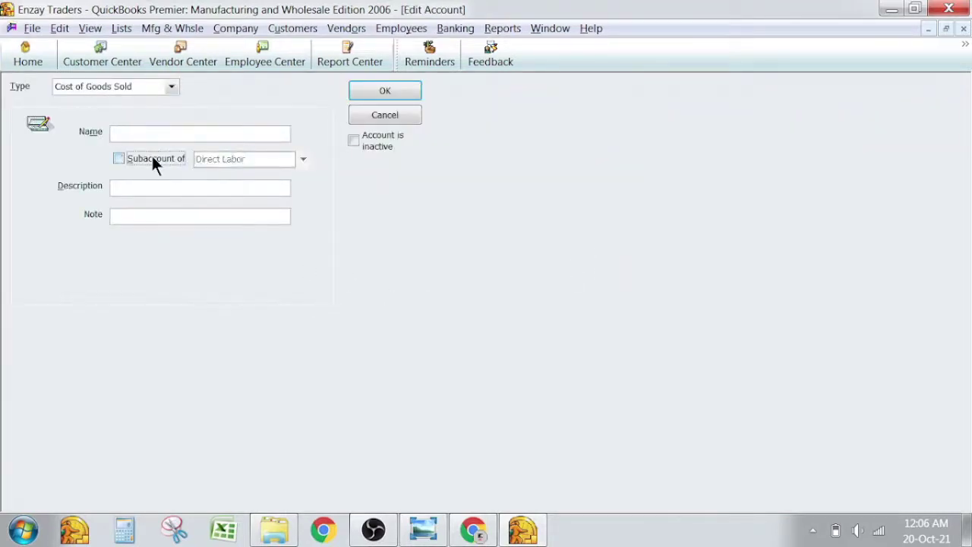
pyautogui.click(152, 159)
pyautogui.press('BackSpace')
pyautogui.press('Tab')
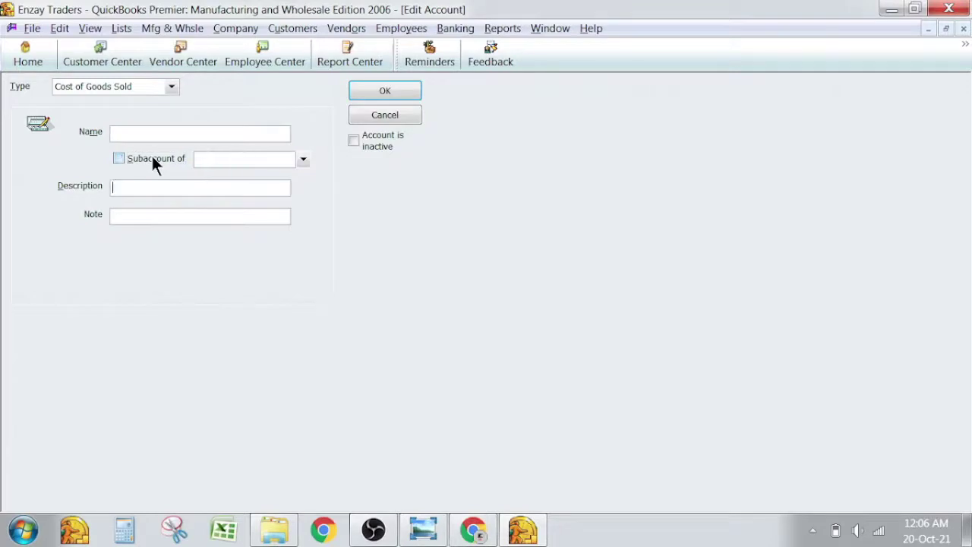
pyautogui.click(369, 140)
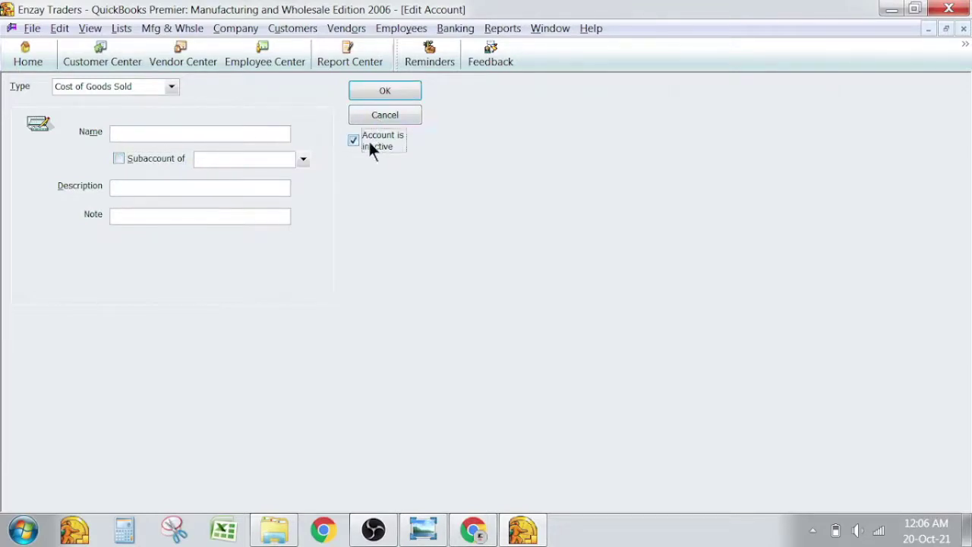
pyautogui.click(385, 91)
pyautogui.click(480, 177)
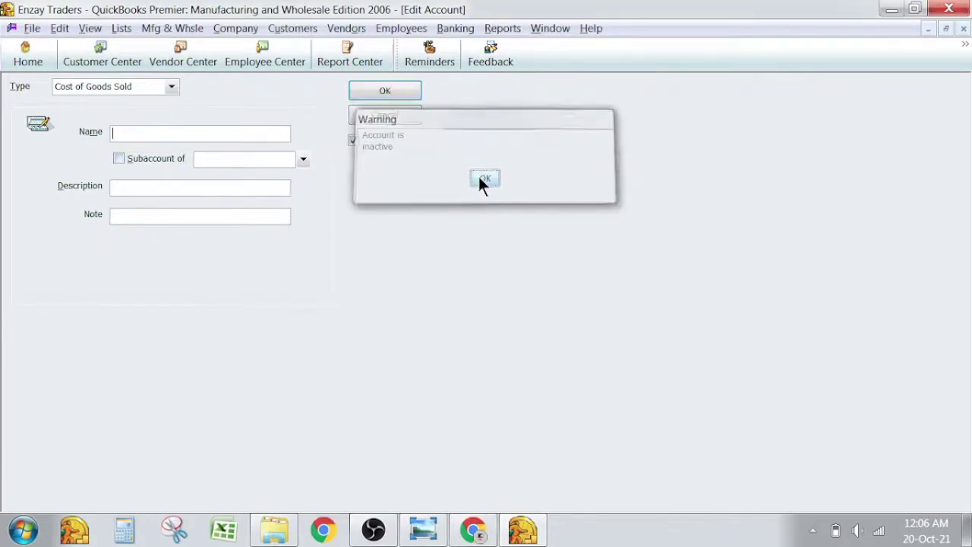
pyautogui.write('abc')
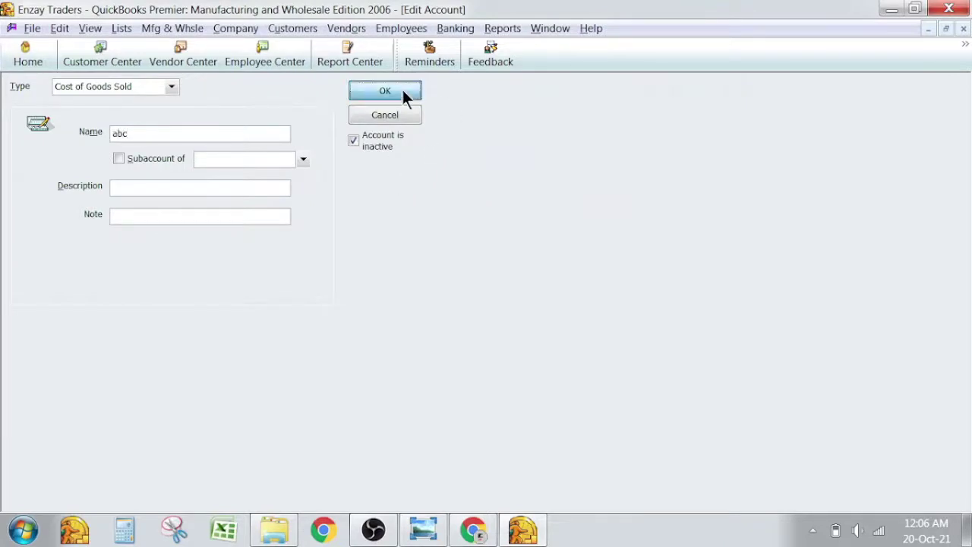
pyautogui.click(402, 90)
# Detach Wages - Warehouse from Direct Labor and mark it inactive.
pyautogui.hotkey('ctrl', 'e')
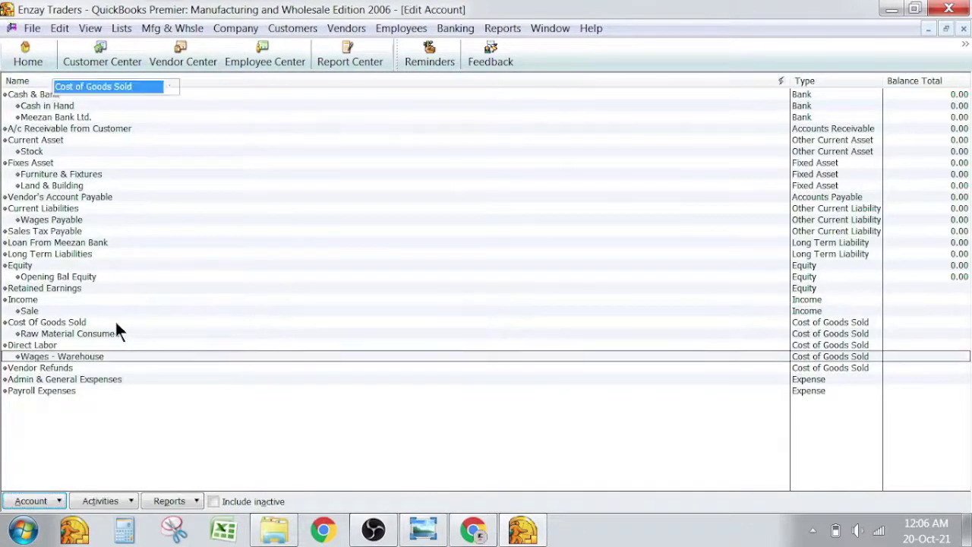
pyautogui.click(134, 159)
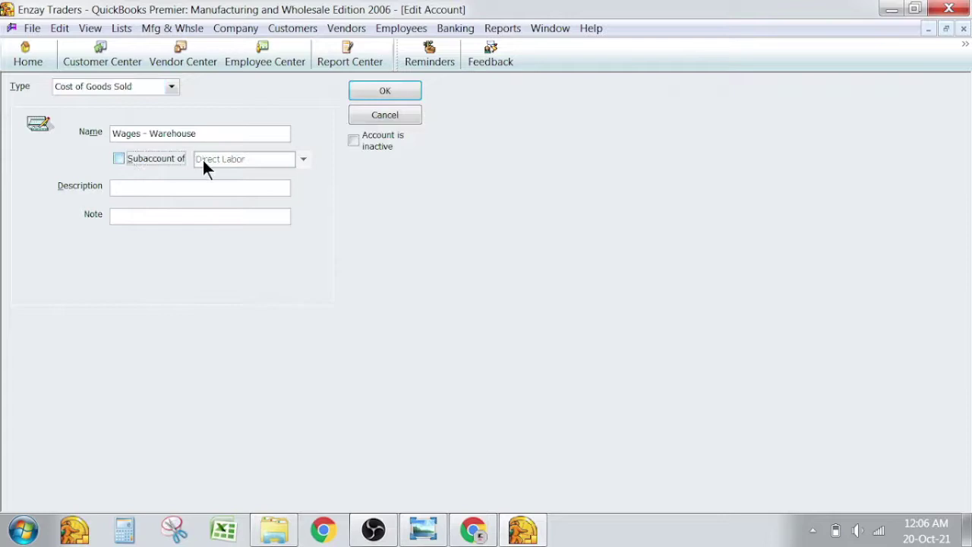
pyautogui.click(150, 159)
pyautogui.press('BackSpace')
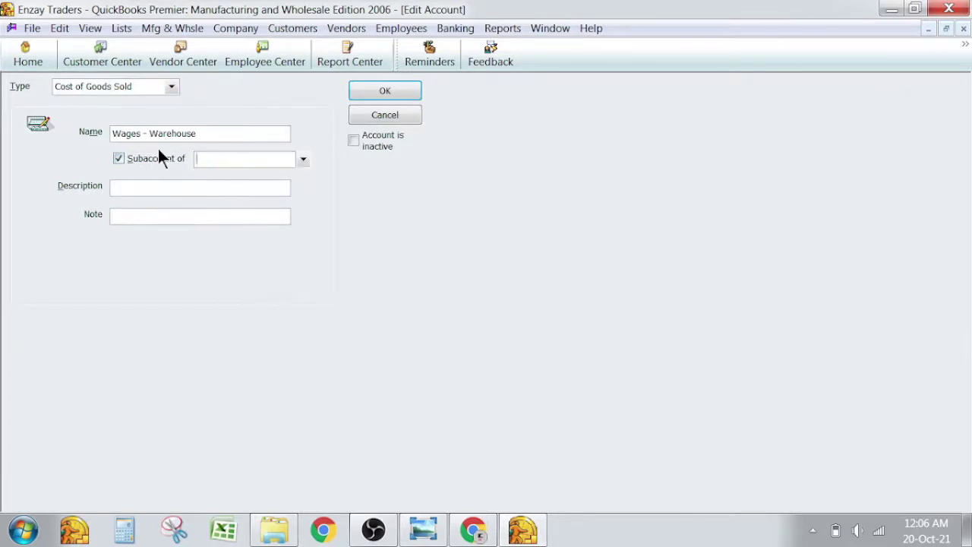
pyautogui.hotkey('shift', 'Tab')
pyautogui.click(126, 159)
pyautogui.click(401, 140)
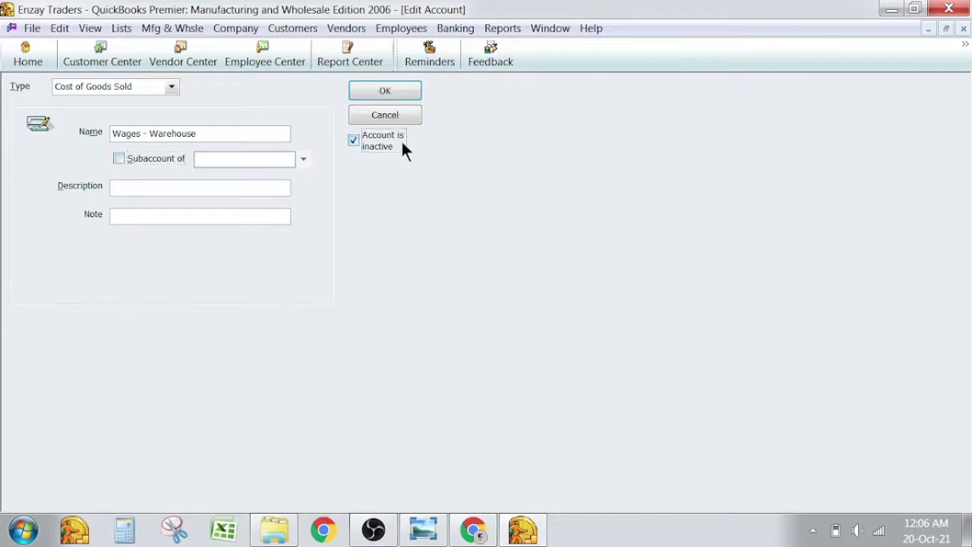
pyautogui.click(399, 95)
pyautogui.press('Up')
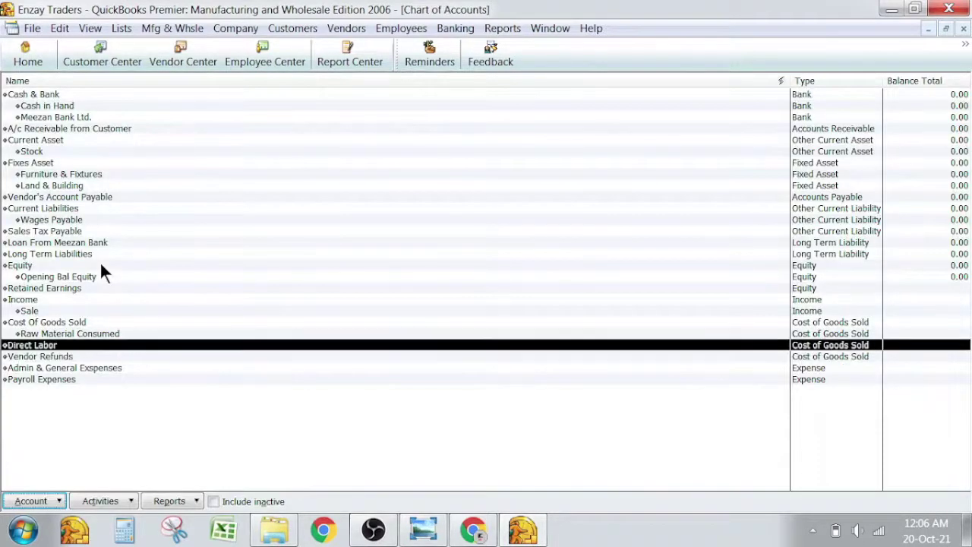
# Change the Direct Labor account's name to 'Cost of Labor'.
pyautogui.hotkey('ctrl', 'e')
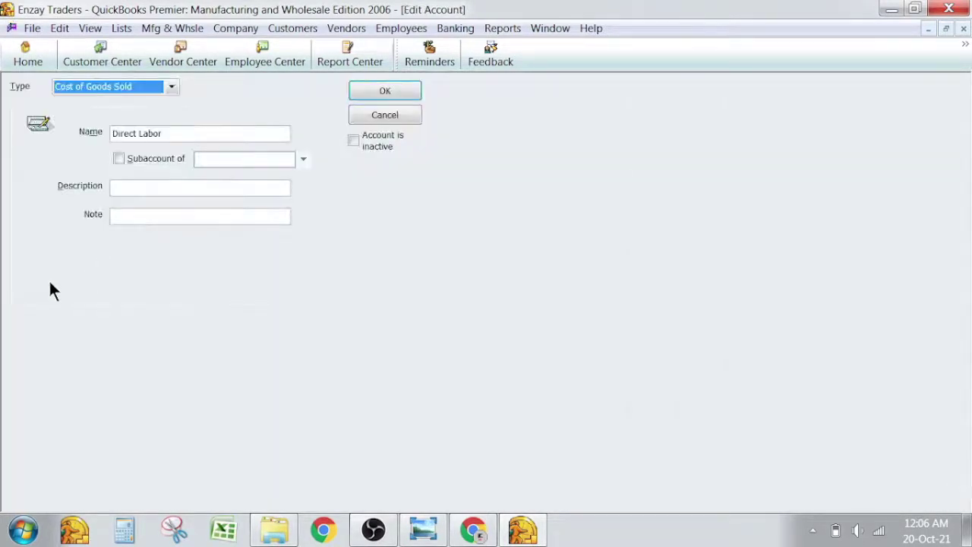
pyautogui.moveTo(170, 133); pyautogui.dragTo(111, 133)
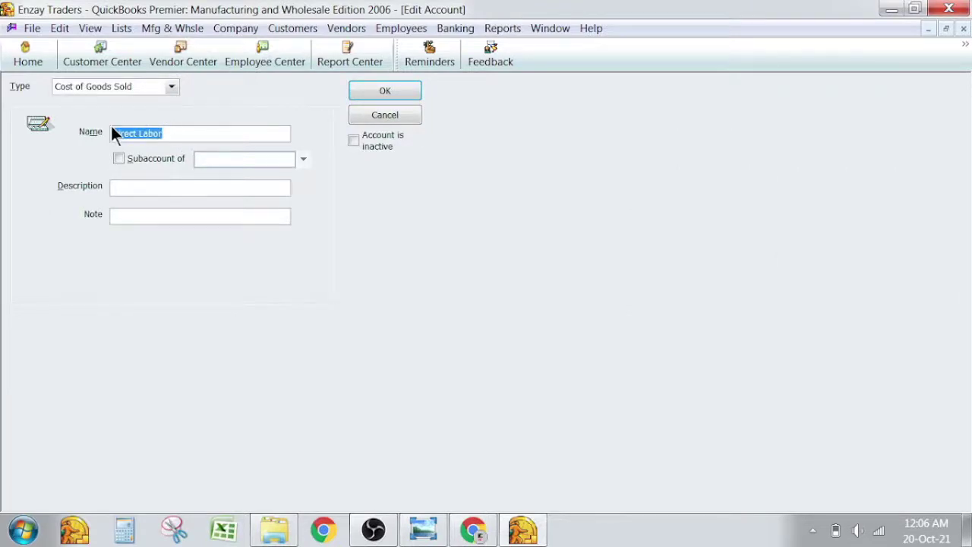
pyautogui.hotkey('alt', 'Tab')
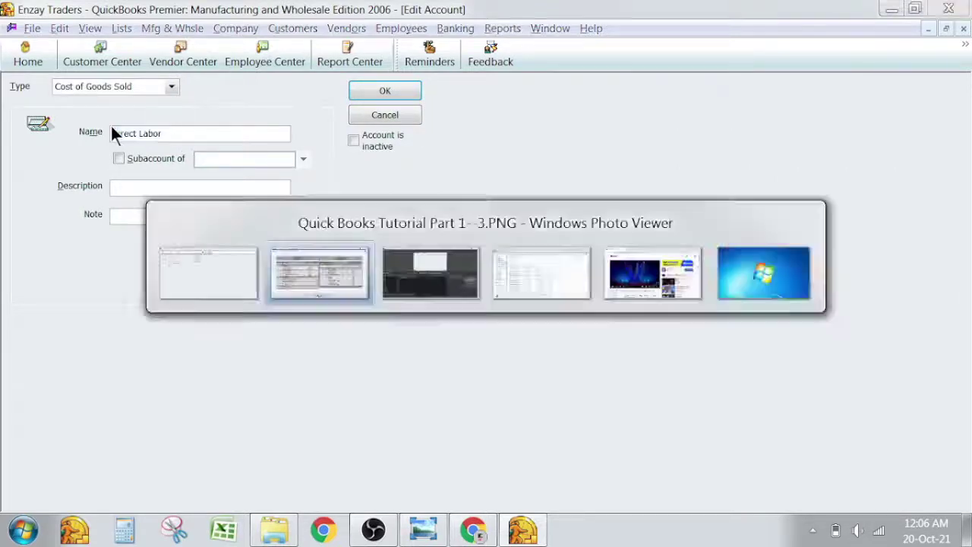
pyautogui.hotkey('alt', 'Tab')
pyautogui.write('Cost of LKLab')
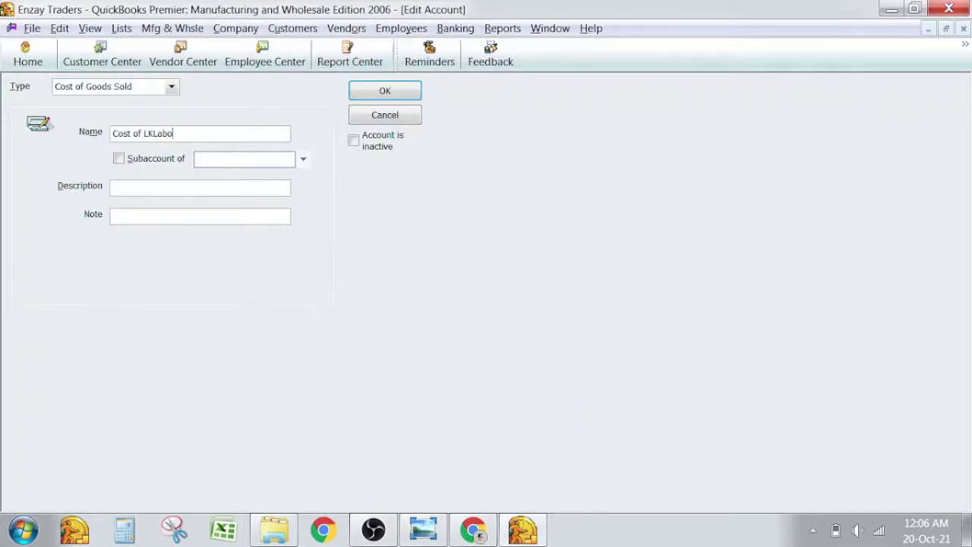
pyautogui.hotkey('ctrl', 'shift', 'Left')
pyautogui.write('Labor A/c')
pyautogui.press('BackSpace')
pyautogui.press('BackSpace')
pyautogui.press('BackSpace')
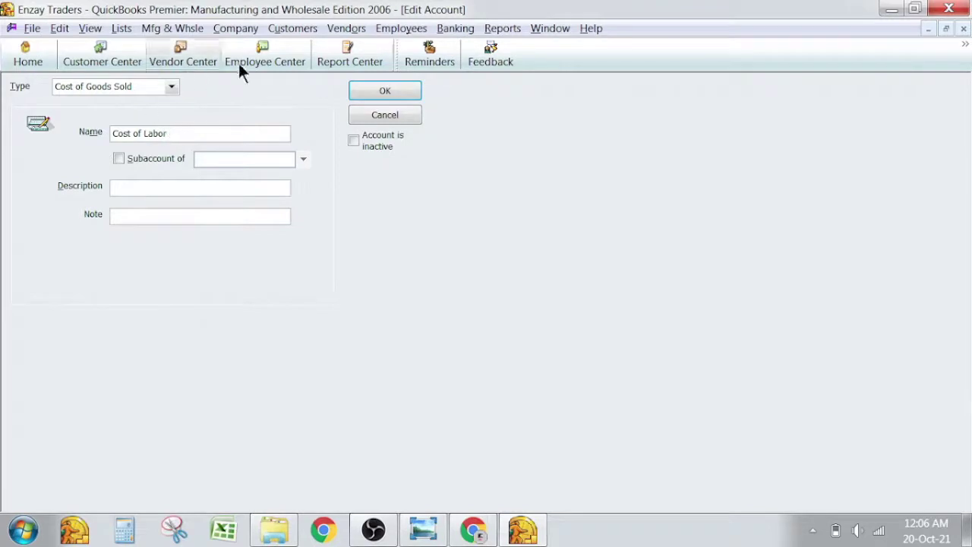
# Make Cost of Labor a subaccount of Cost Of Goods Sold and save it.
pyautogui.click(163, 159)
pyautogui.write('co')
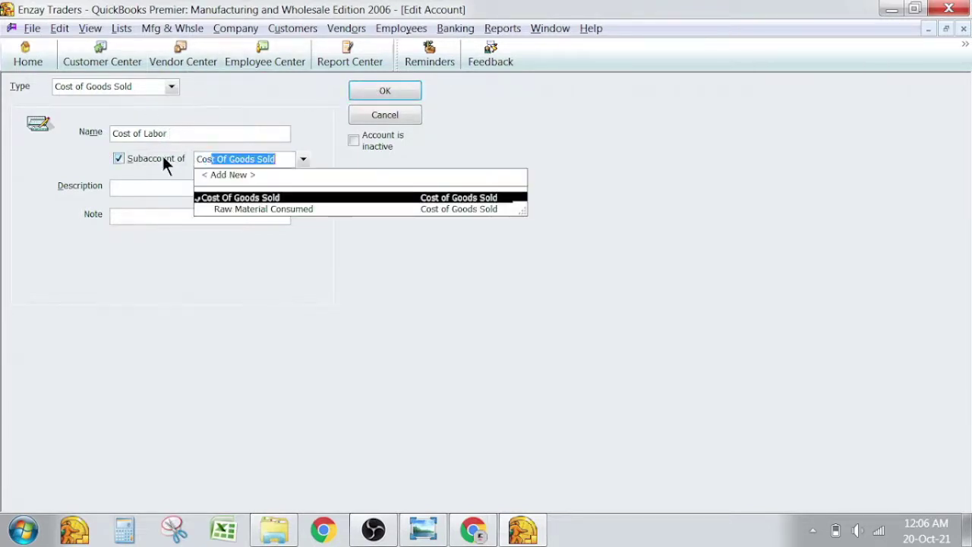
pyautogui.press('Tab')
pyautogui.click(385, 92)
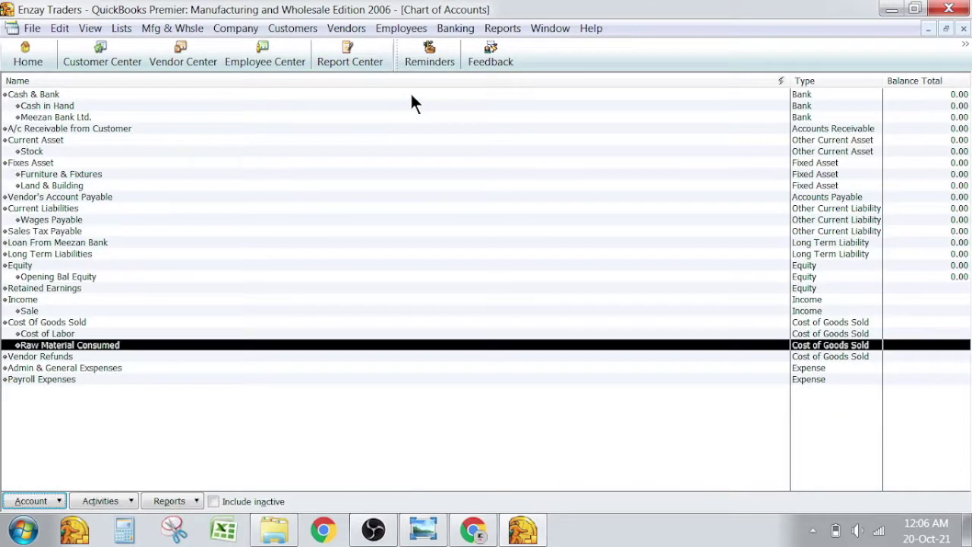
# Create a new Cost of Goods Sold type account named 'Factory Overhead'.
pyautogui.hotkey('alt', 'Tab')
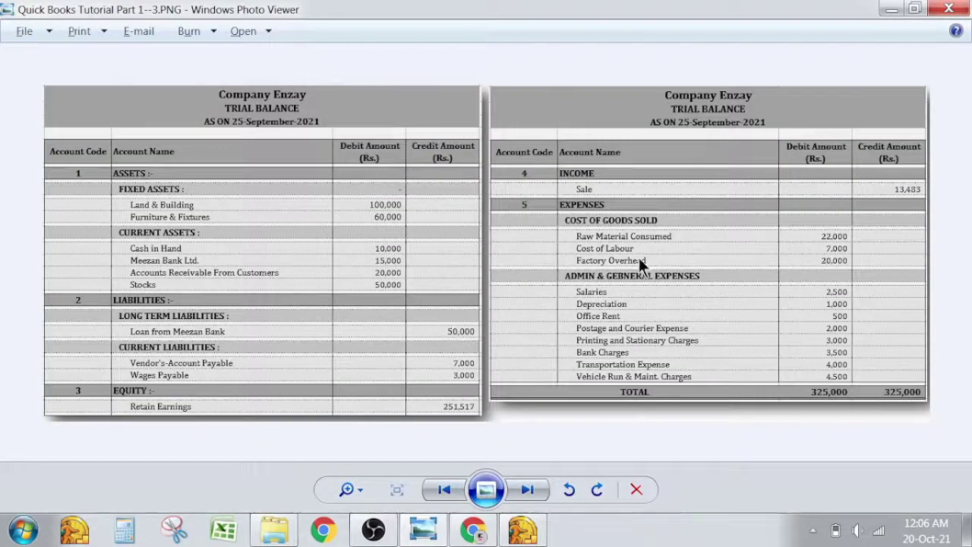
pyautogui.hotkey('alt', 'Tab')
pyautogui.hotkey('ctrl', 'n')
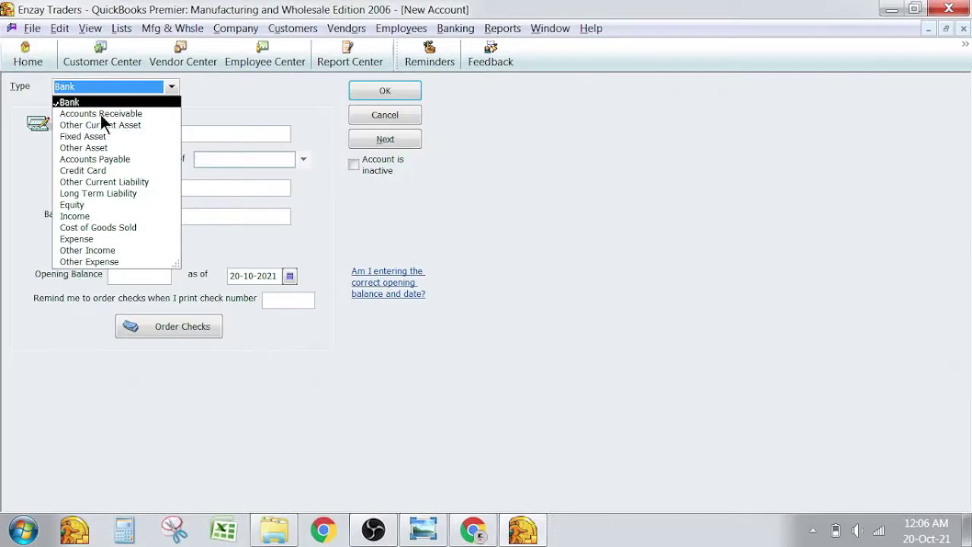
pyautogui.press('Escape')
pyautogui.press('Escape')
pyautogui.rightClick(105, 386)
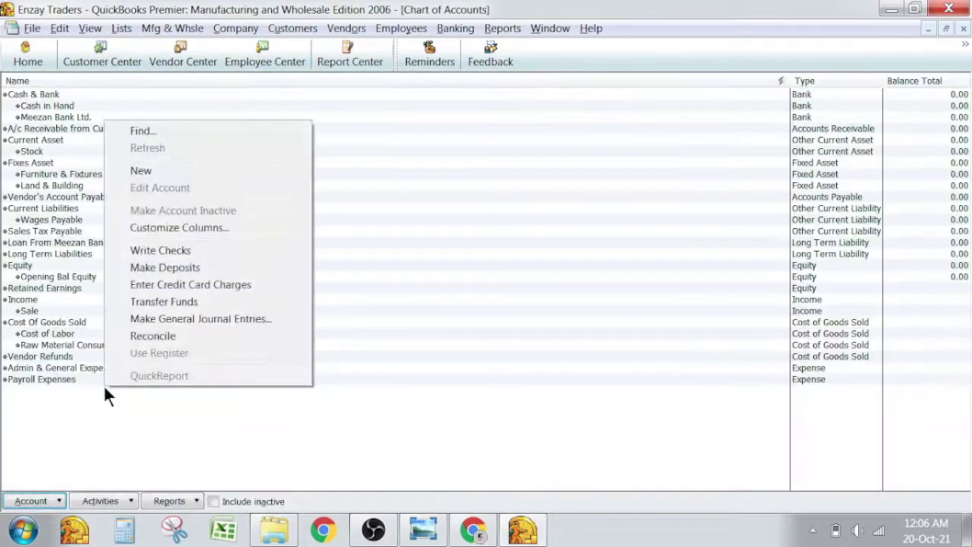
pyautogui.click(186, 172)
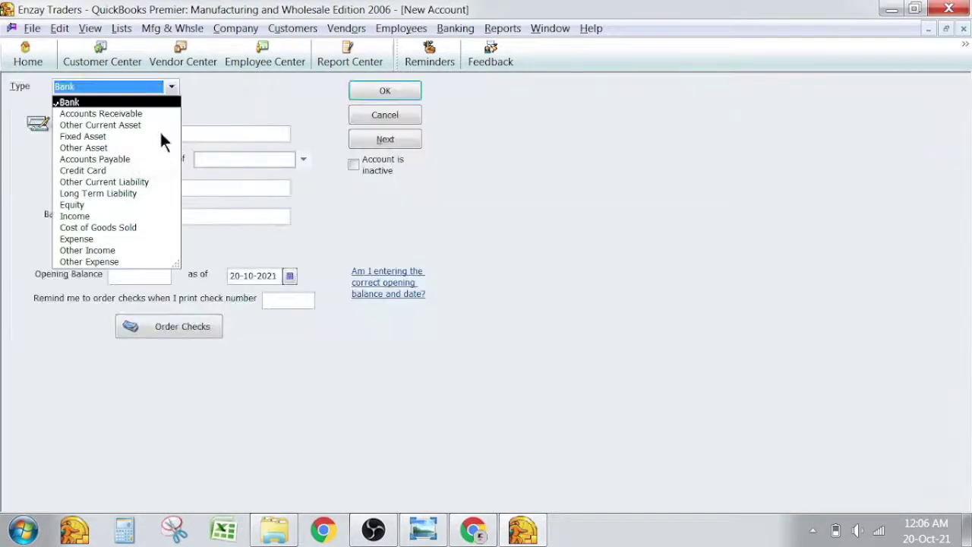
pyautogui.click(98, 226)
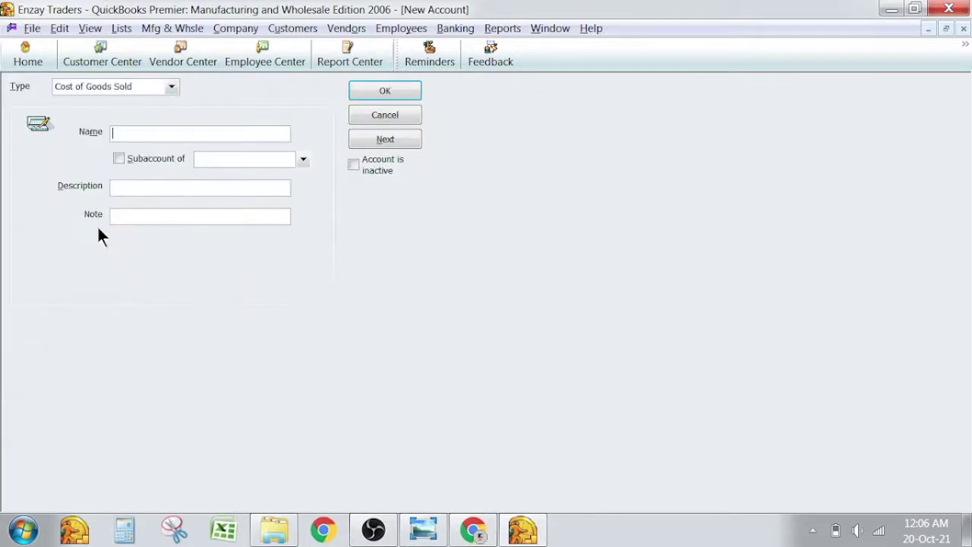
pyautogui.write('factory')
pyautogui.press('Delete')
pyautogui.write('F')
pyautogui.press('End')
pyautogui.write('Overhead')
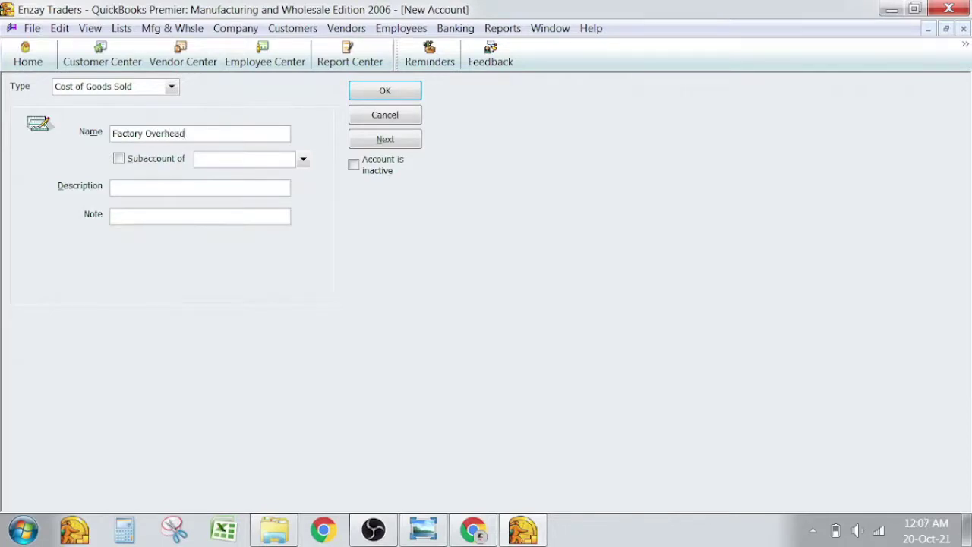
pyautogui.press('Tab')
# Place Factory Overhead under Cost Of Goods Sold, save it, and view the trial balance.
pyautogui.click(161, 158)
pyautogui.write('cosw')
pyautogui.press('Down')
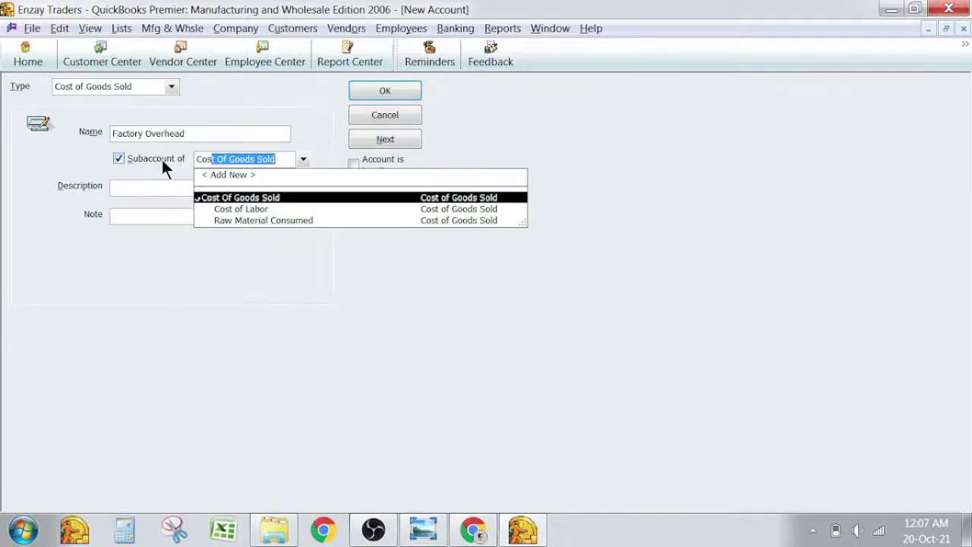
pyautogui.press('Return')
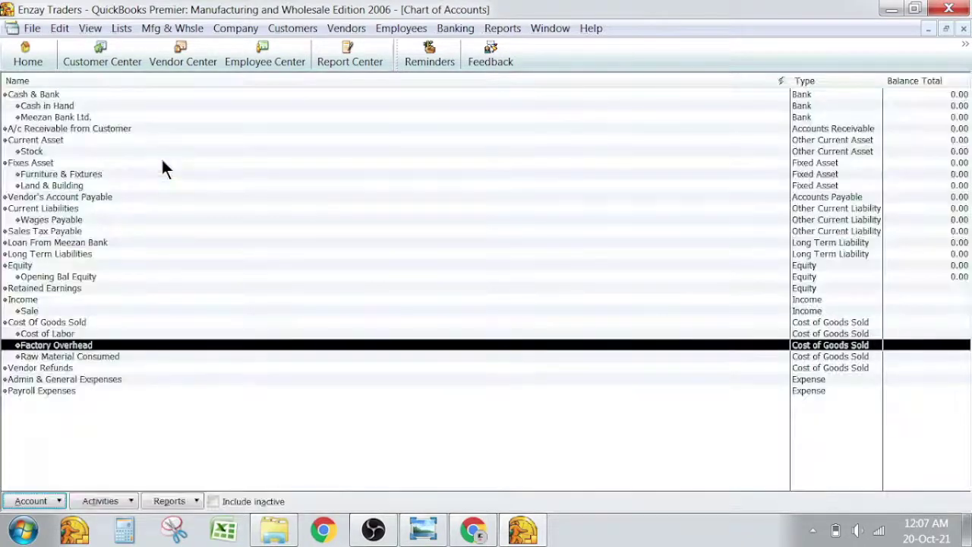
pyautogui.press('Down')
pyautogui.hotkey('alt', 'Tab')
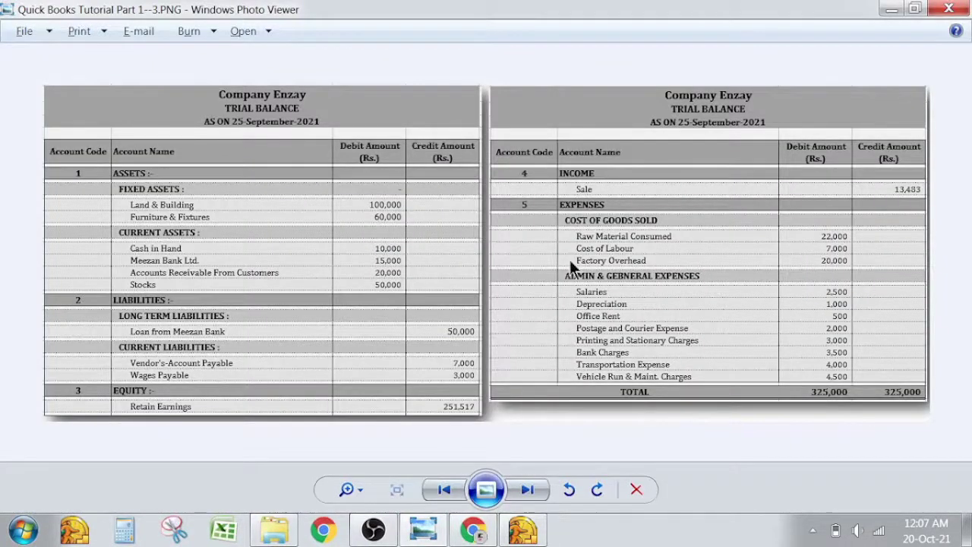
# Set Sales Tax Payable's parent account to Current Liabilities and save the change.
pyautogui.hotkey('alt', 'Tab')
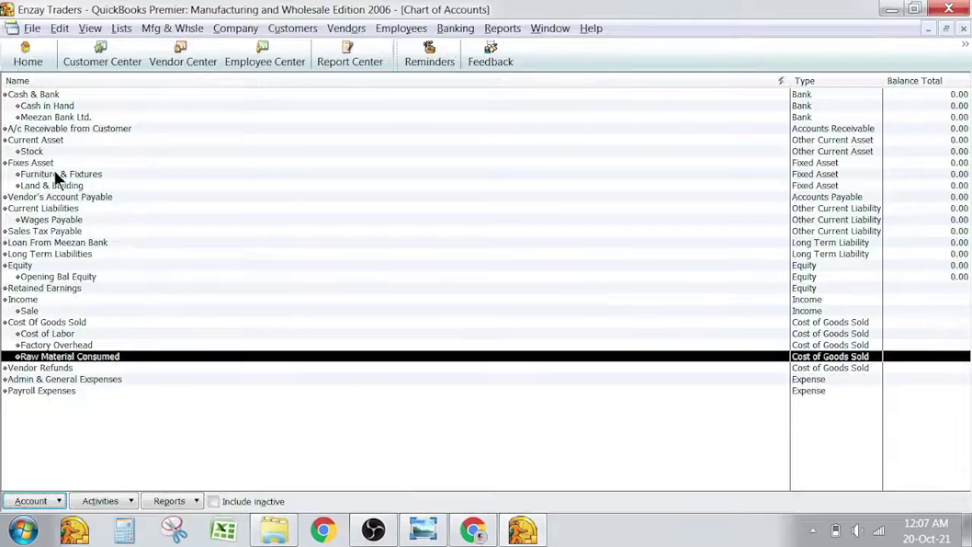
pyautogui.click(52, 160)
pyautogui.press('Down')
pyautogui.press('Down')
pyautogui.press('Down')
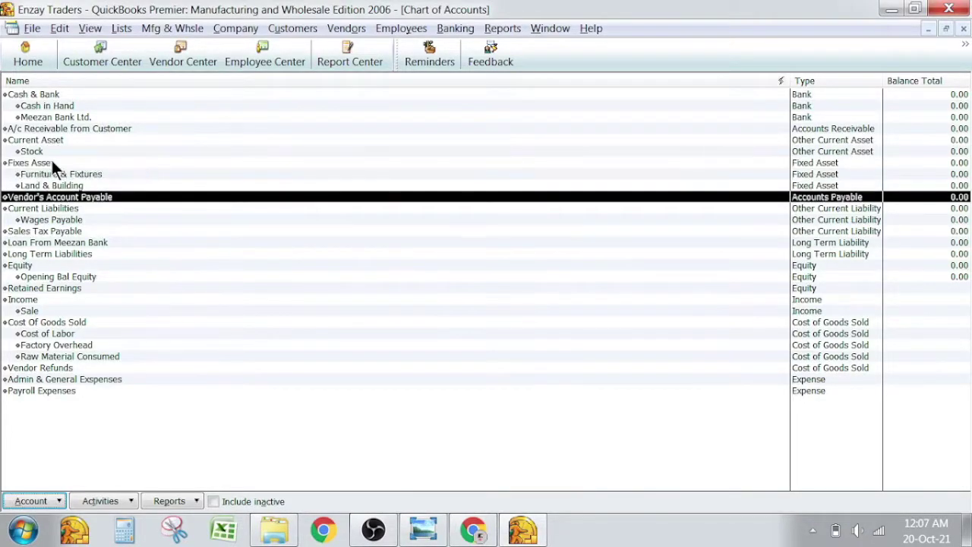
pyautogui.press('Down')
pyautogui.press('Down')
pyautogui.press('Down')
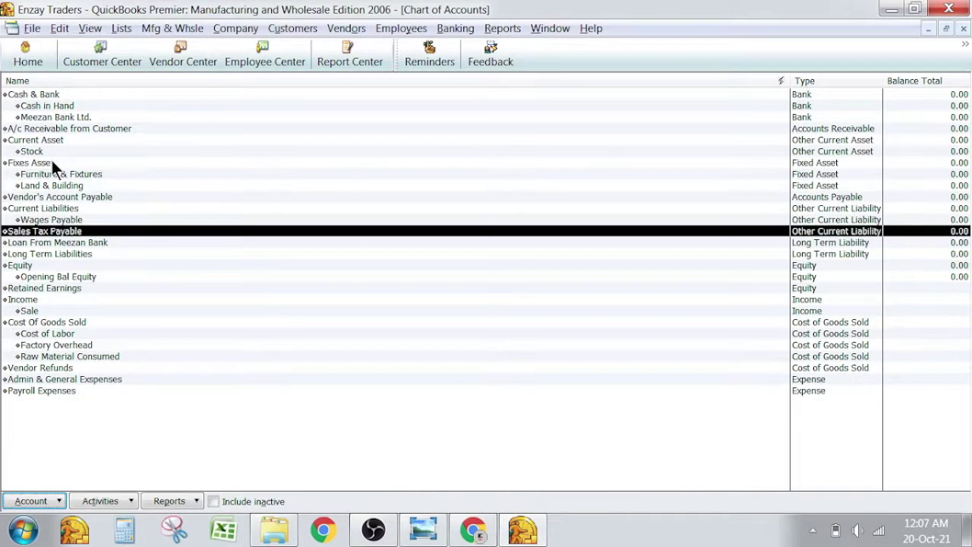
pyautogui.press('Up')
pyautogui.press('Up')
pyautogui.press('Down')
pyautogui.press('Down')
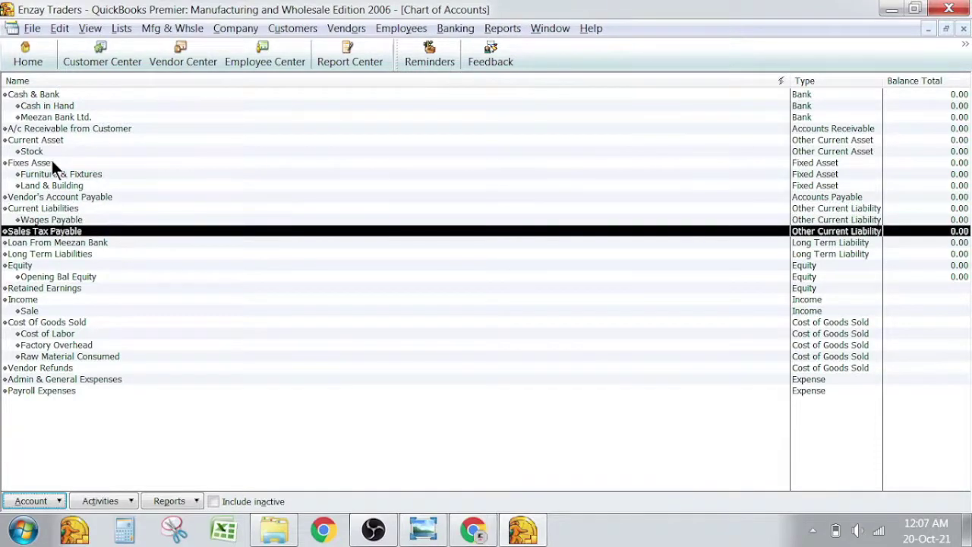
pyautogui.hotkey('ctrl', 'e')
pyautogui.click(154, 159)
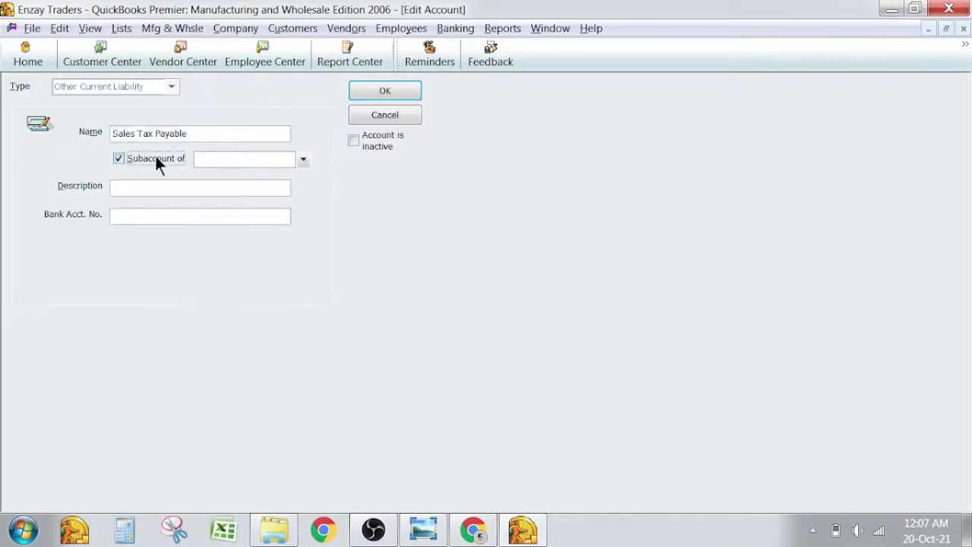
pyautogui.click(236, 161)
pyautogui.write('Current Liabilities')
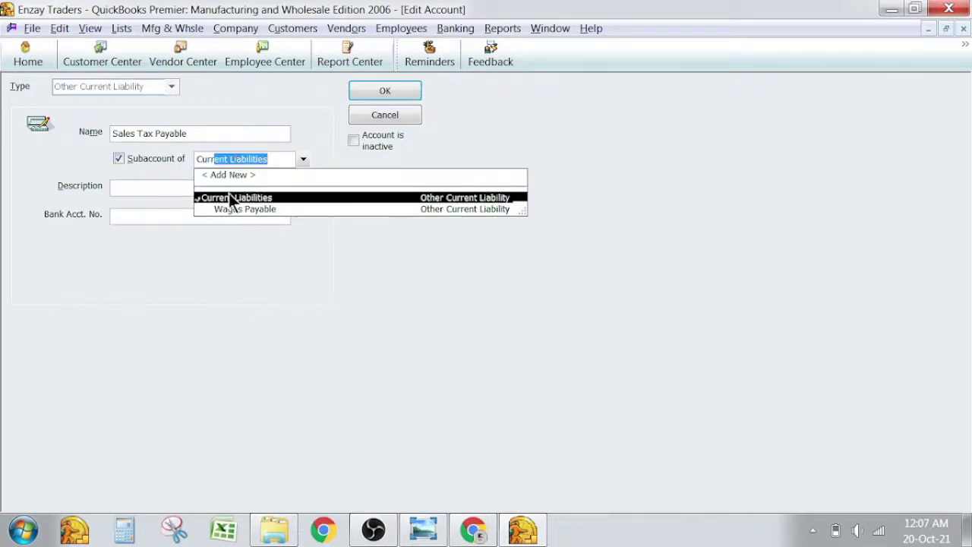
pyautogui.click(230, 197)
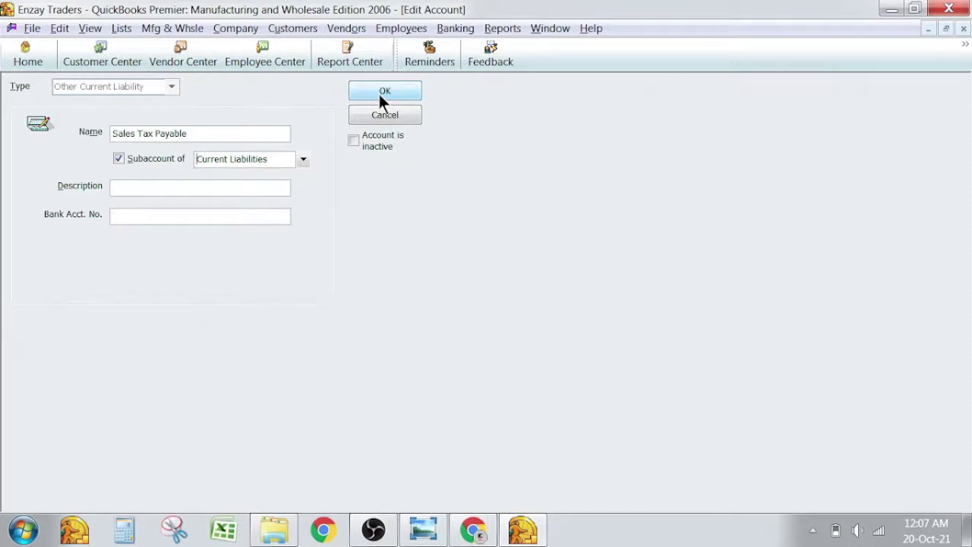
pyautogui.click(384, 91)
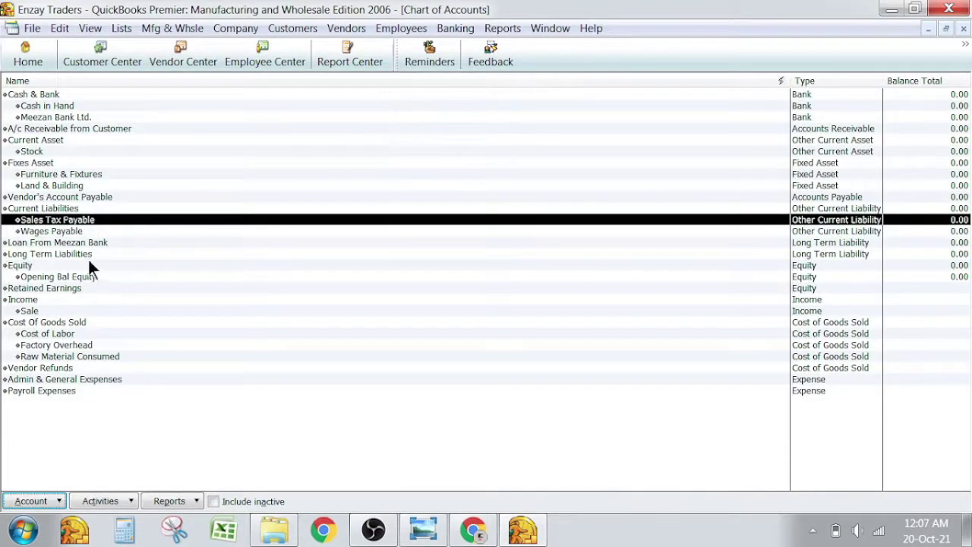
# Rename the Payroll Expenses account to 'Salaries & Wages Expense'.
pyautogui.press('Down')
pyautogui.press('Down')
pyautogui.press('Down')
pyautogui.press('Down')
pyautogui.press('Down')
pyautogui.press('Down')
pyautogui.press('Down')
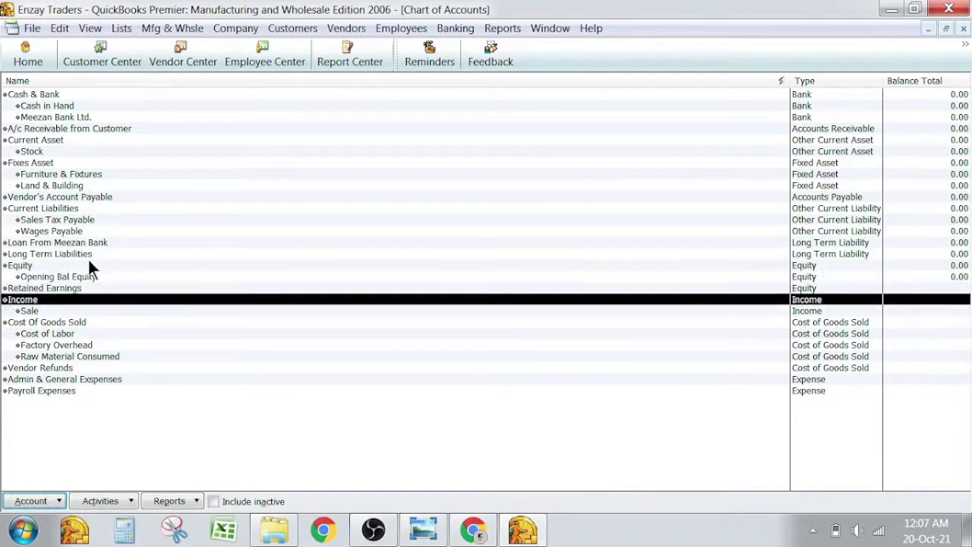
pyautogui.press('Down')
pyautogui.press('Down')
pyautogui.press('Down')
pyautogui.press('Down')
pyautogui.press('Down')
pyautogui.press('Down')
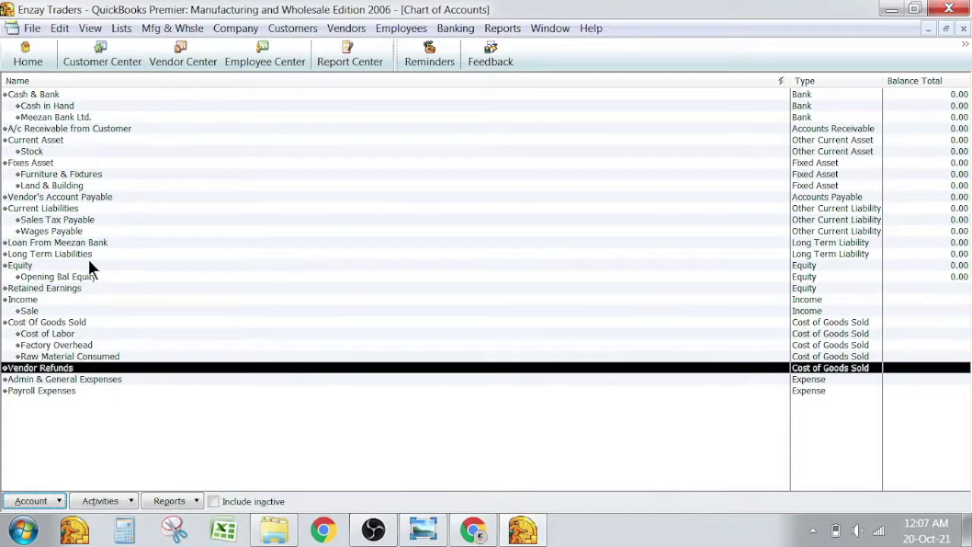
pyautogui.press('Down')
pyautogui.press('Down')
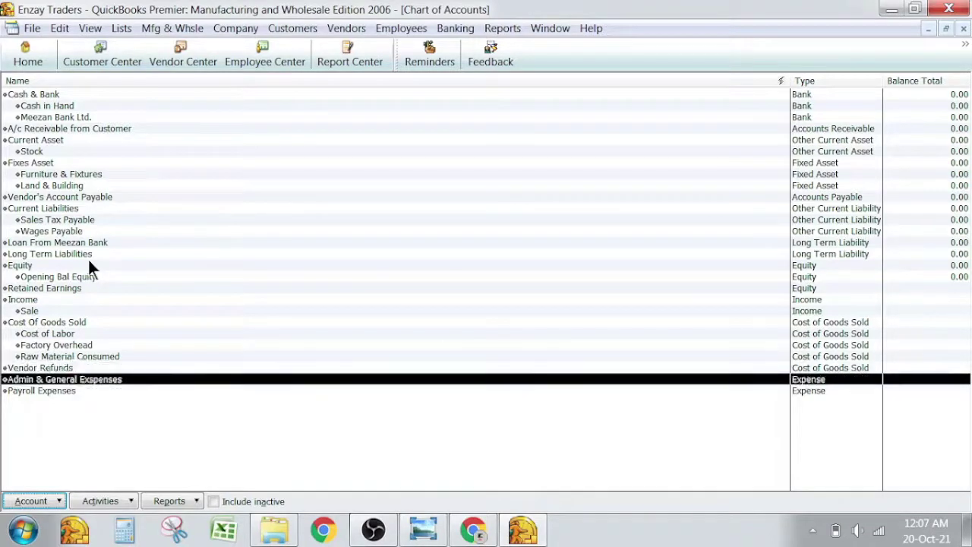
pyautogui.hotkey('ctrl', 'e')
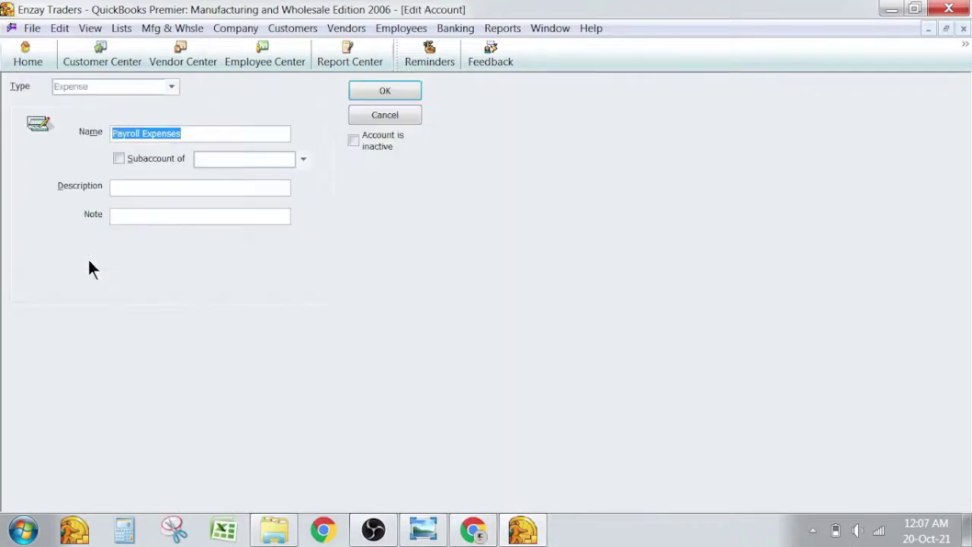
pyautogui.write('Sala')
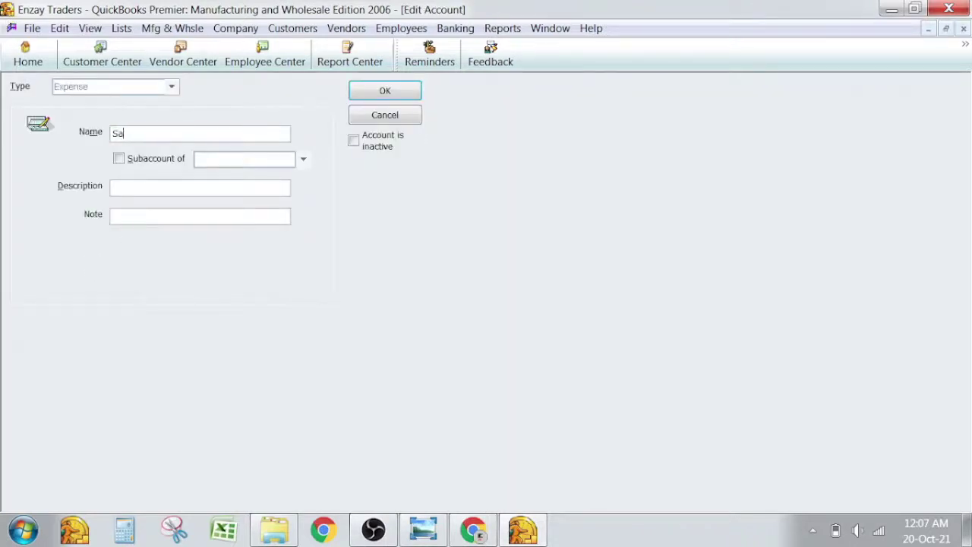
pyautogui.press('BackSpace')
pyautogui.write('aries & Wages Expense')
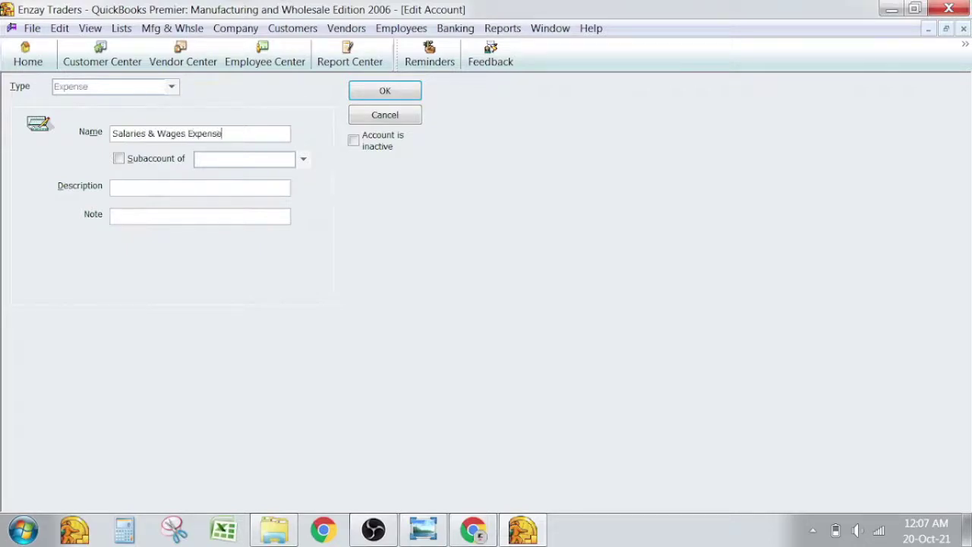
# Nest it under Admin & General Exspenses, save, and check the trial balance image.
pyautogui.click(120, 159)
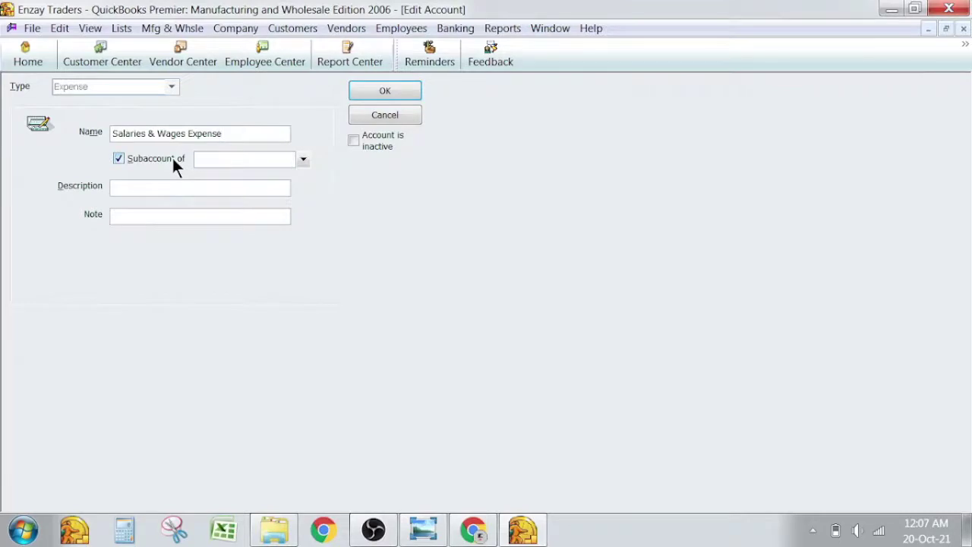
pyautogui.press('Tab')
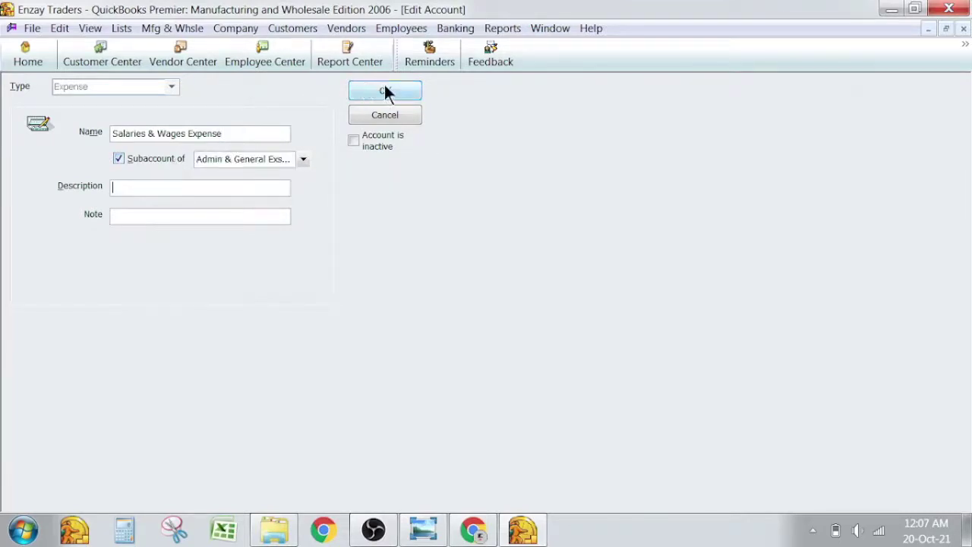
pyautogui.click(385, 91)
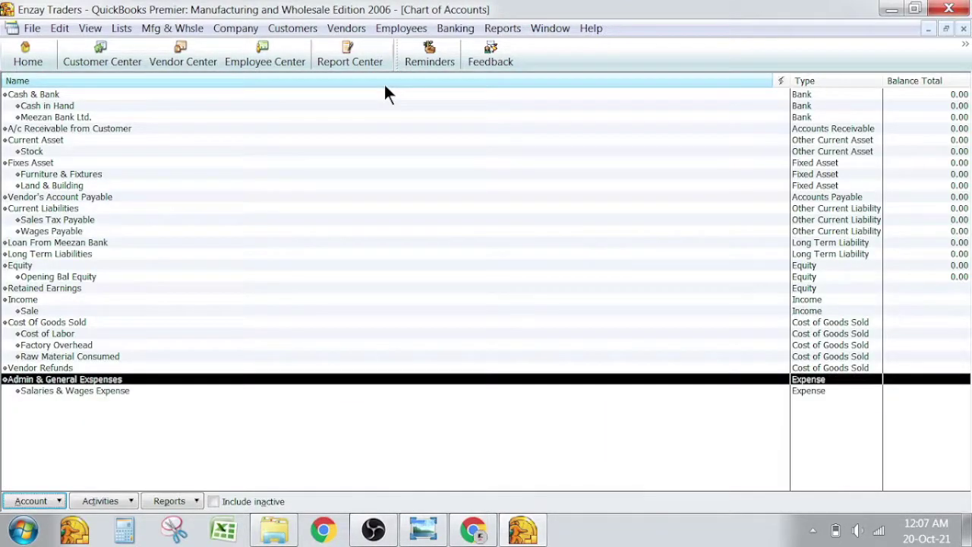
pyautogui.hotkey('alt', 'Tab')
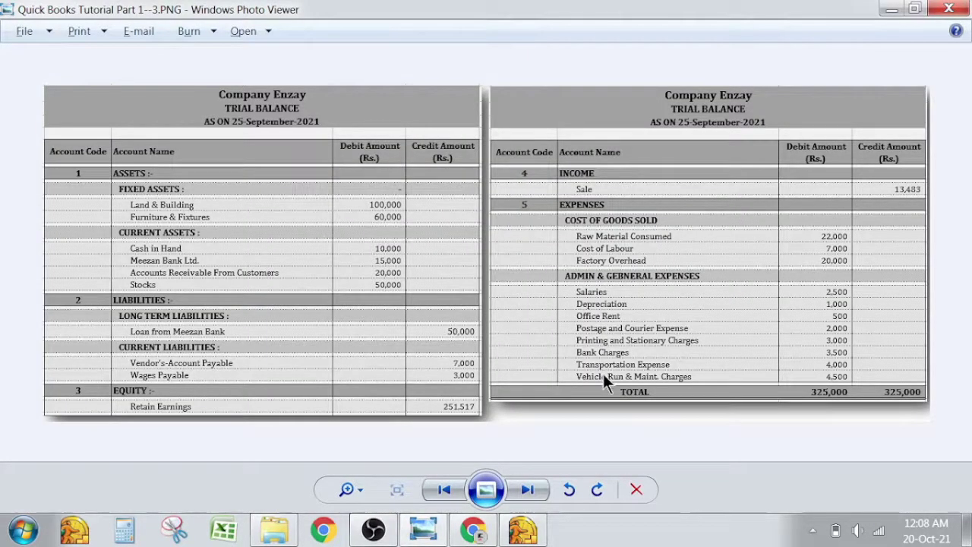
pyautogui.hotkey('alt', 'Tab')
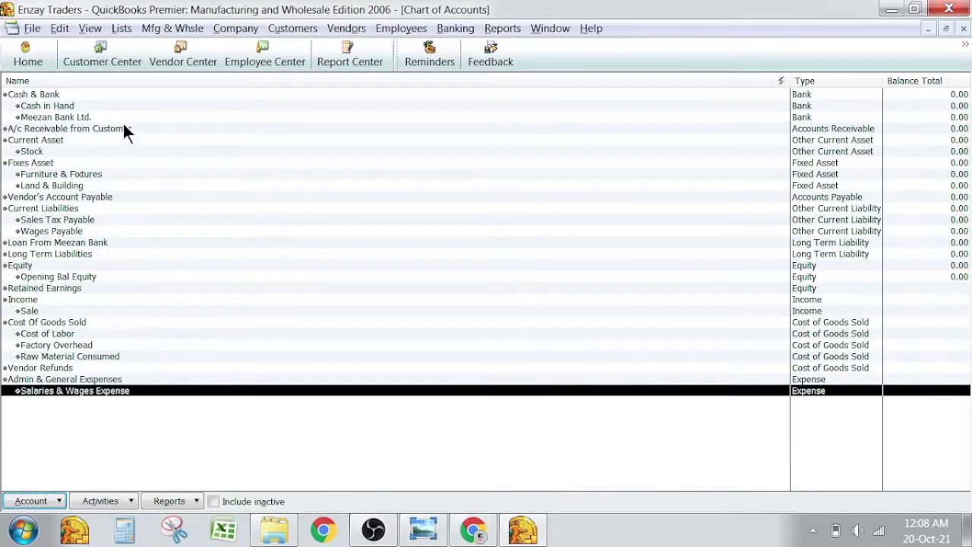
# Open and cancel a New Account window and the Salaries & Wages Expense edit form.
pyautogui.click(125, 106)
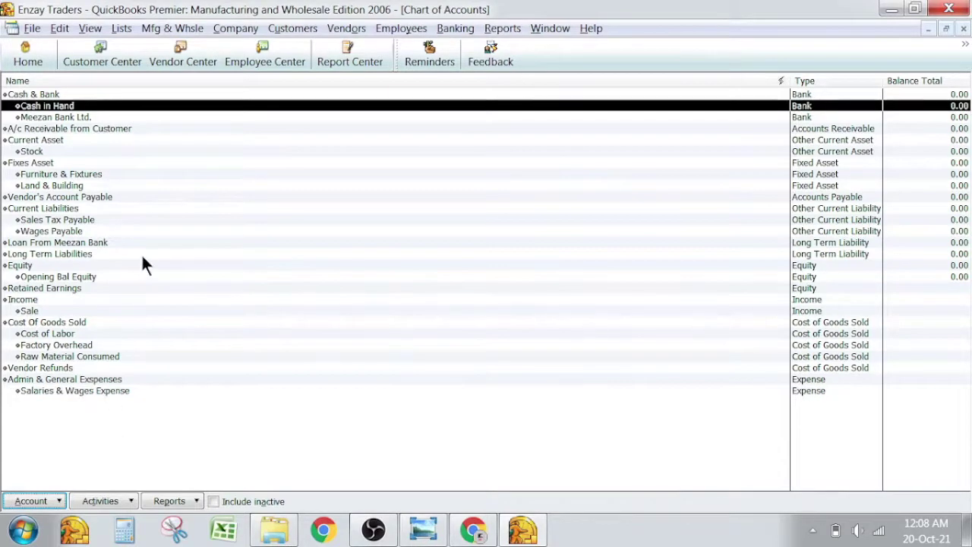
pyautogui.rightClick(168, 422)
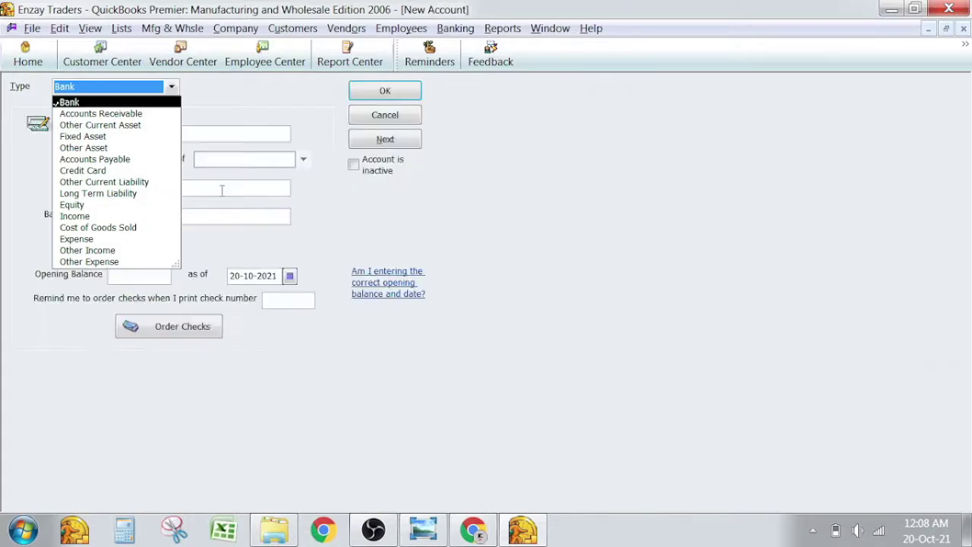
pyautogui.press('Escape')
pyautogui.press('Escape')
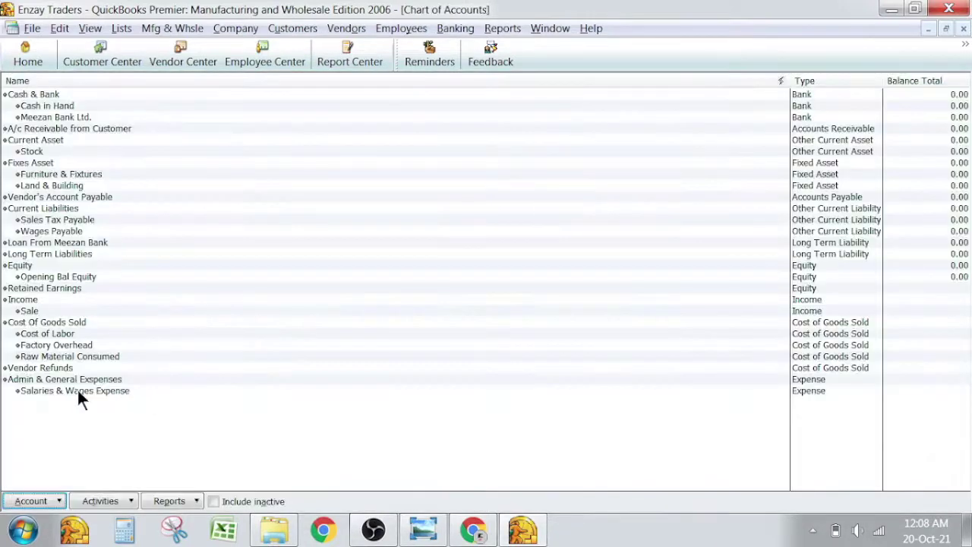
pyautogui.click(78, 391)
pyautogui.rightClick(77, 390)
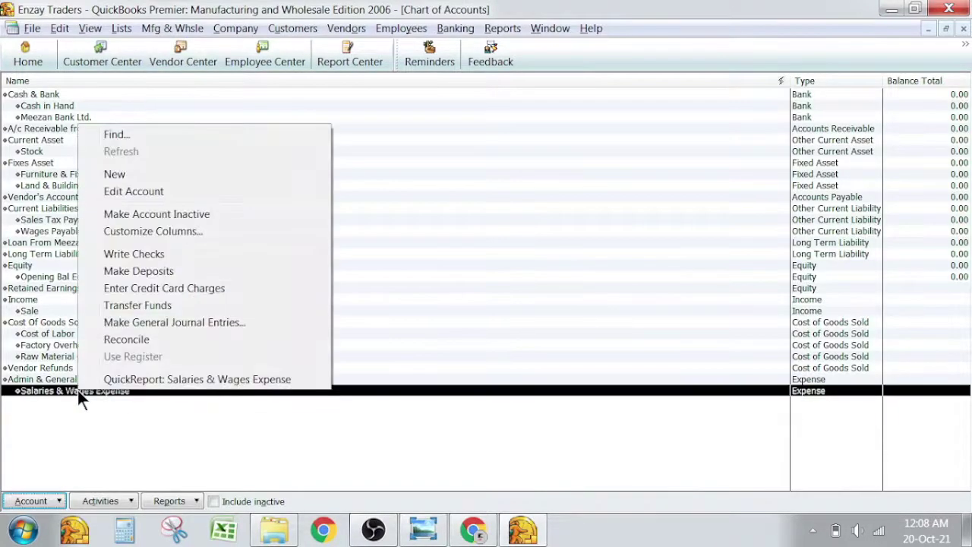
pyautogui.click(149, 193)
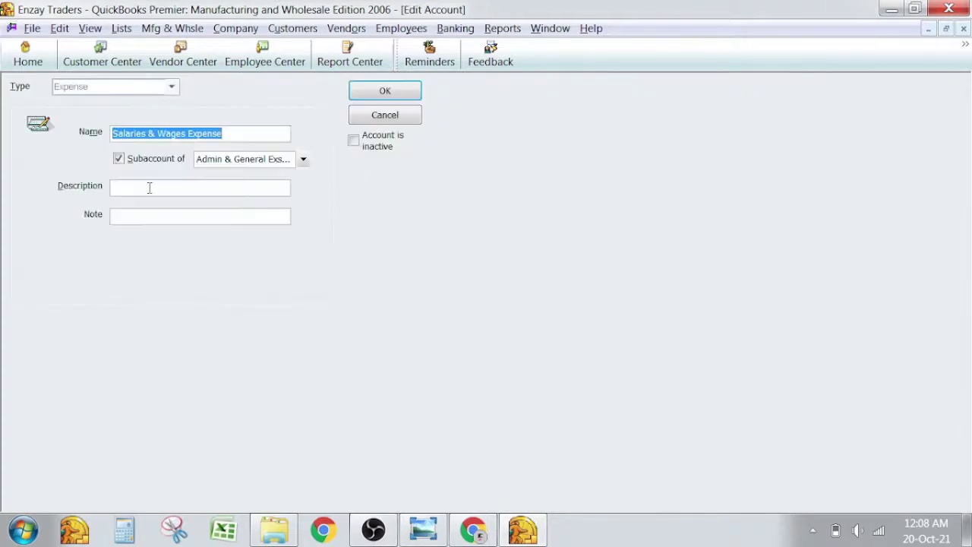
pyautogui.press('Escape')
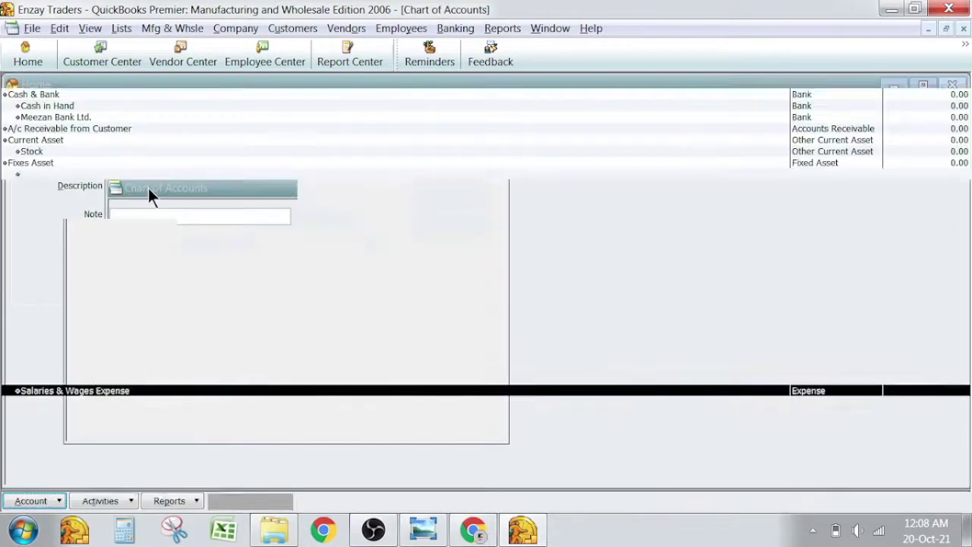
# Compare with the trial balance image, then reselect Salaries & Wages Expense in the chart.
pyautogui.hotkey('alt', 'Tab')
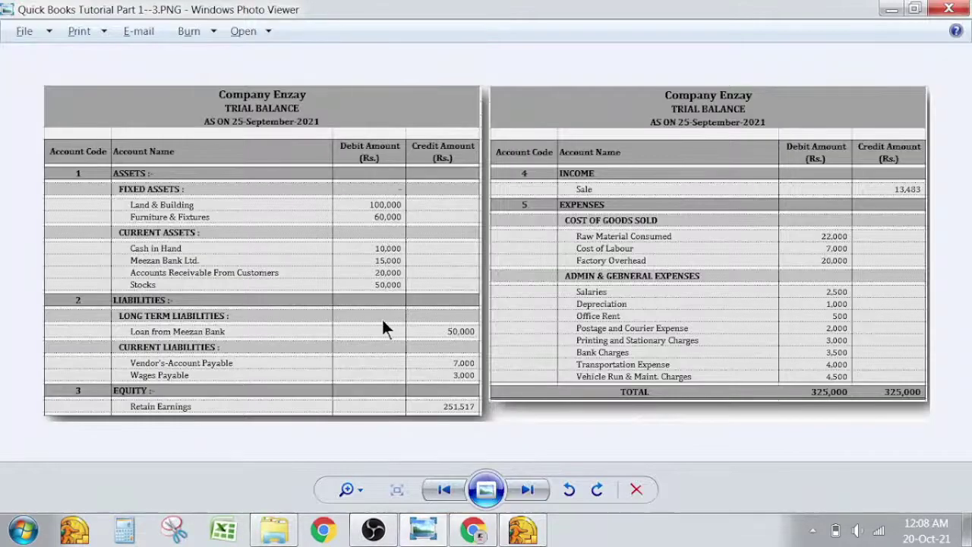
pyautogui.hotkey('alt', 'Tab')
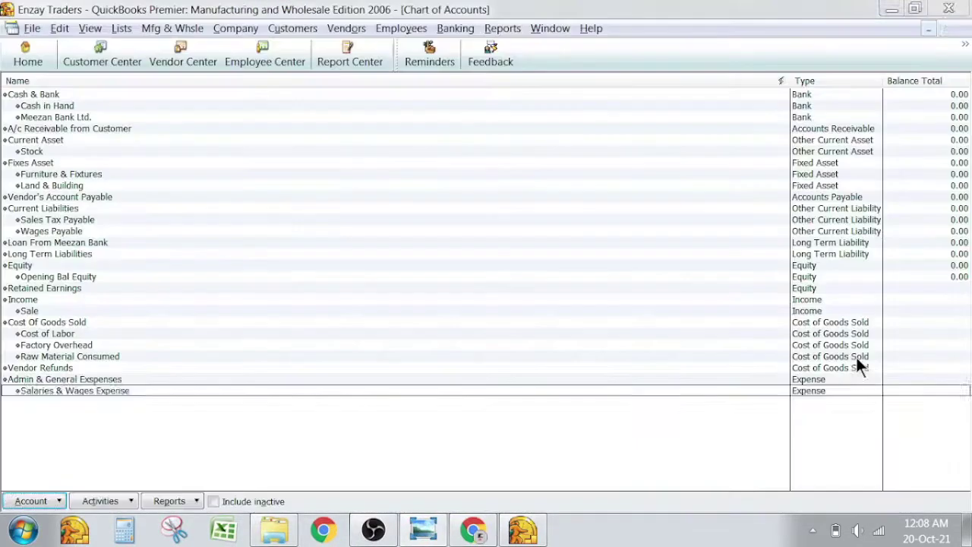
pyautogui.click(245, 392)
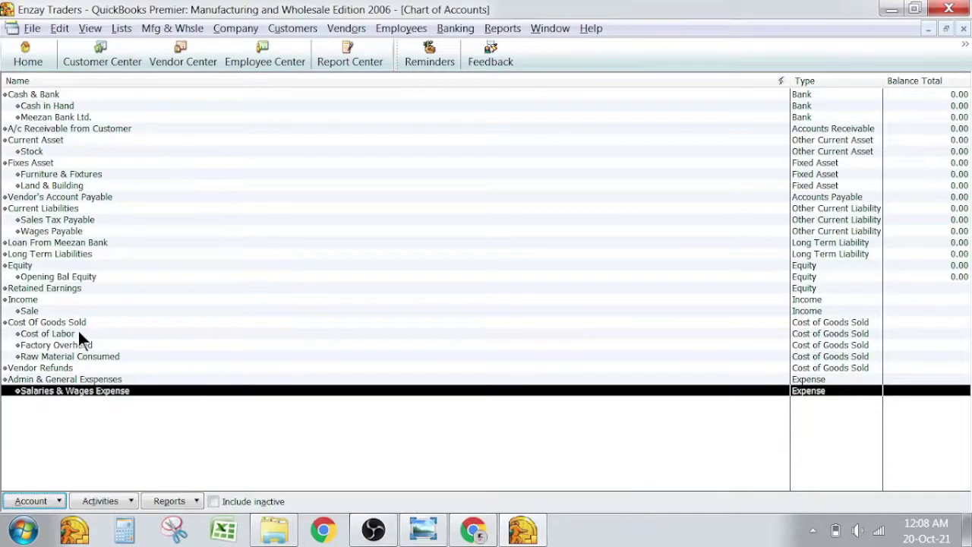
pyautogui.rightClick(61, 228)
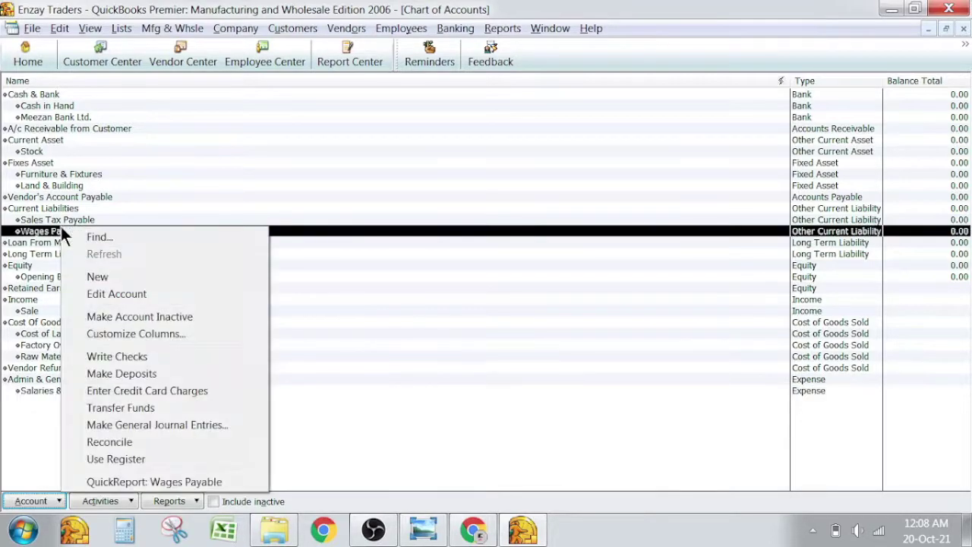
pyautogui.click(91, 295)
pyautogui.click(130, 276)
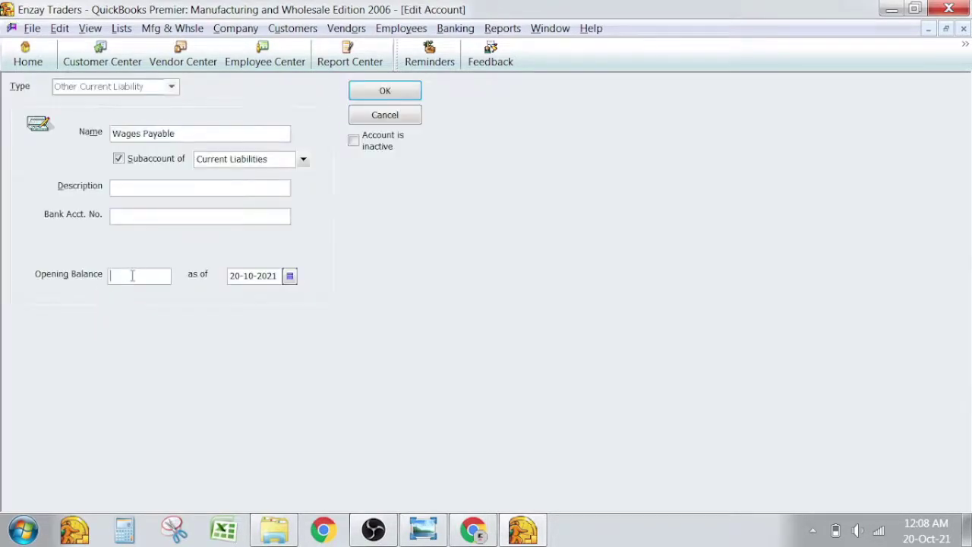
pyautogui.hotkey('alt', 'Tab')
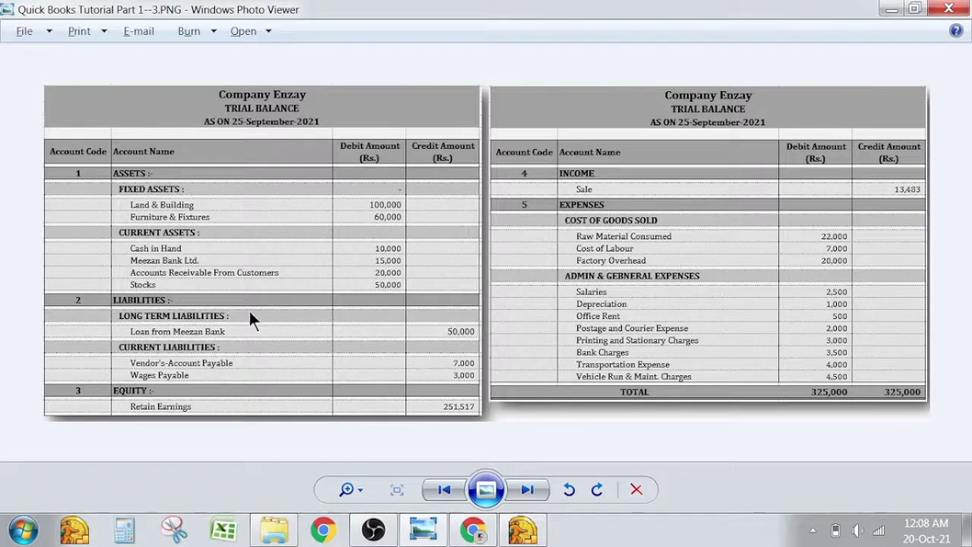
pyautogui.hotkey('alt', 'Tab')
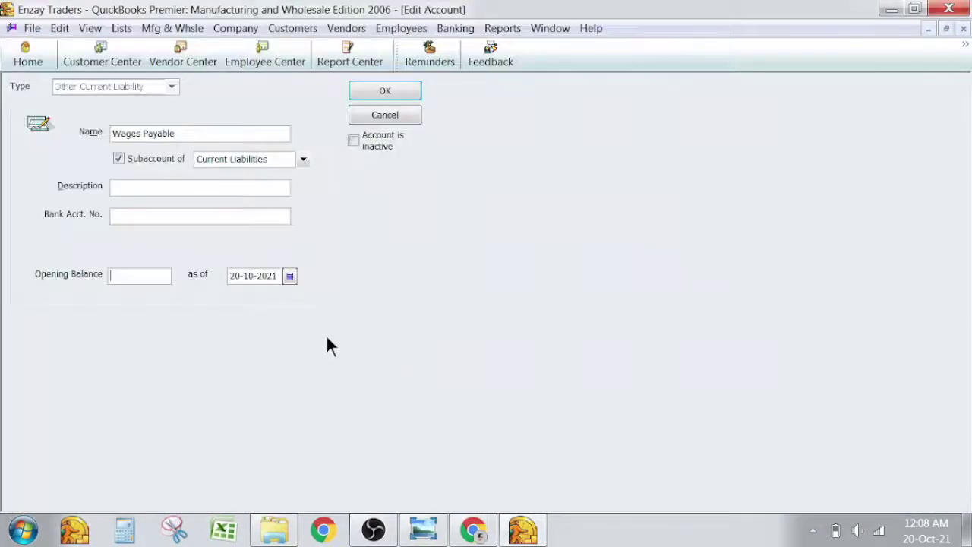
pyautogui.write('3000')
pyautogui.click(406, 94)
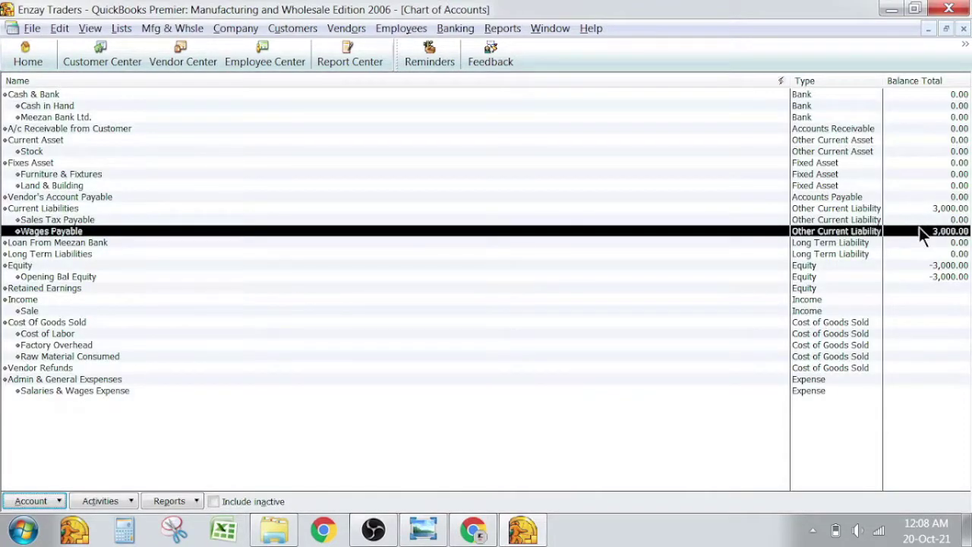
pyautogui.press('Up')
pyautogui.press('Up')
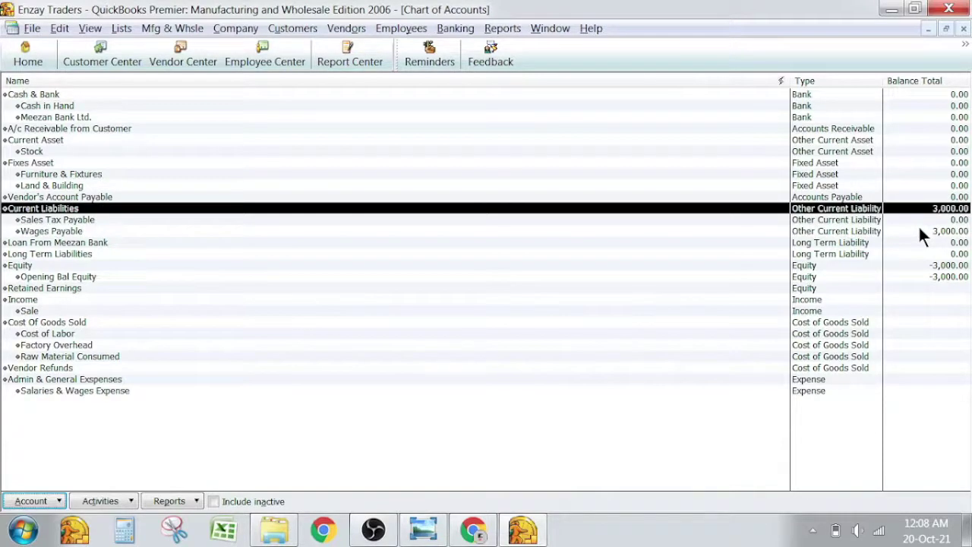
pyautogui.hotkey('alt', 'Tab')
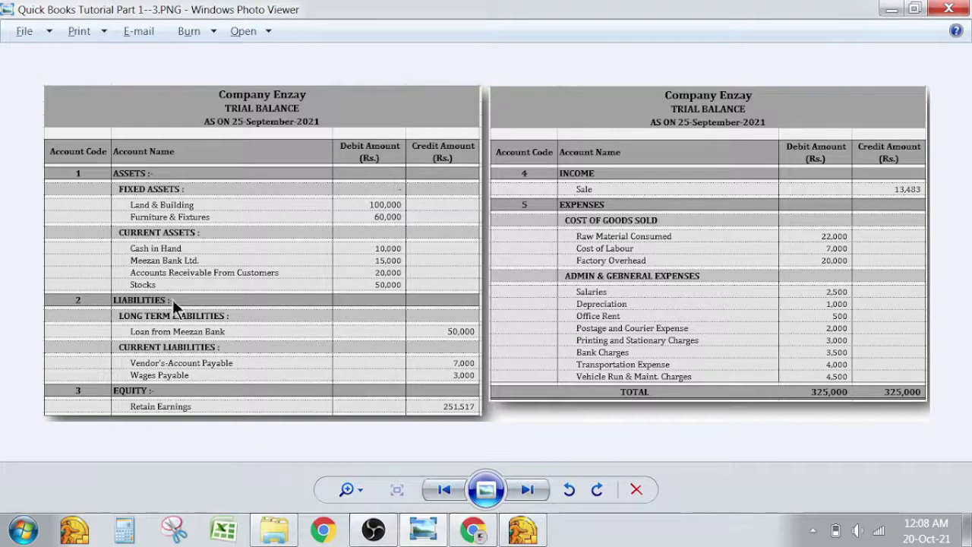
pyautogui.hotkey('alt', 'Tab')
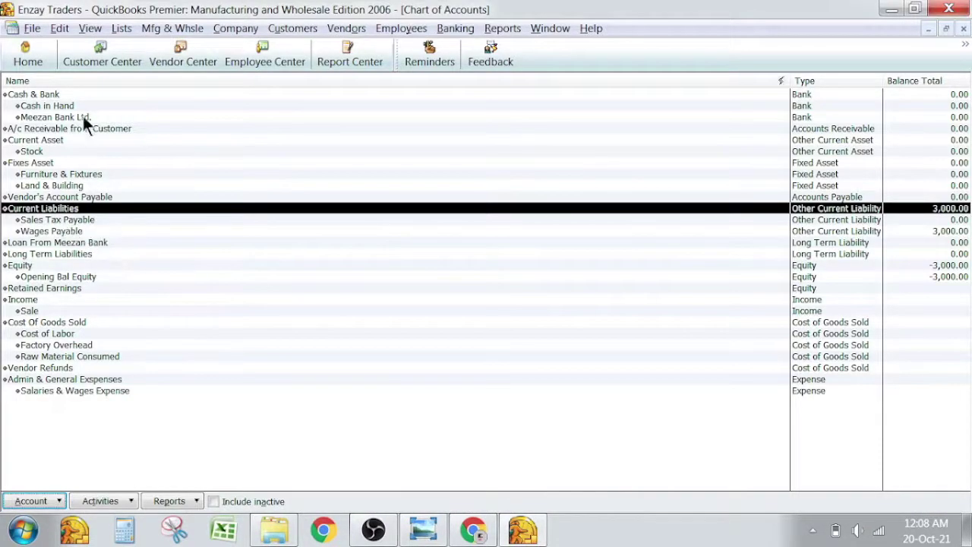
pyautogui.doubleClick(58, 129)
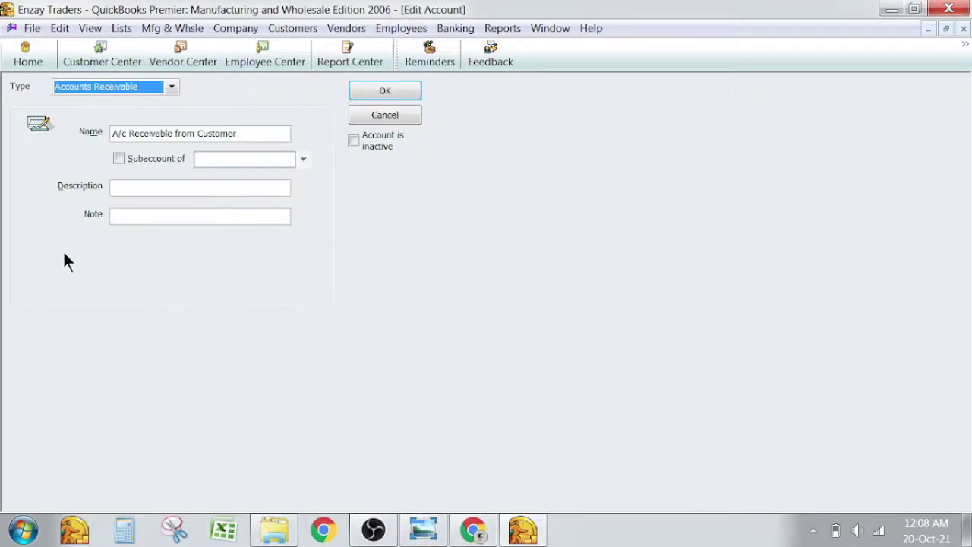
pyautogui.press('Escape')
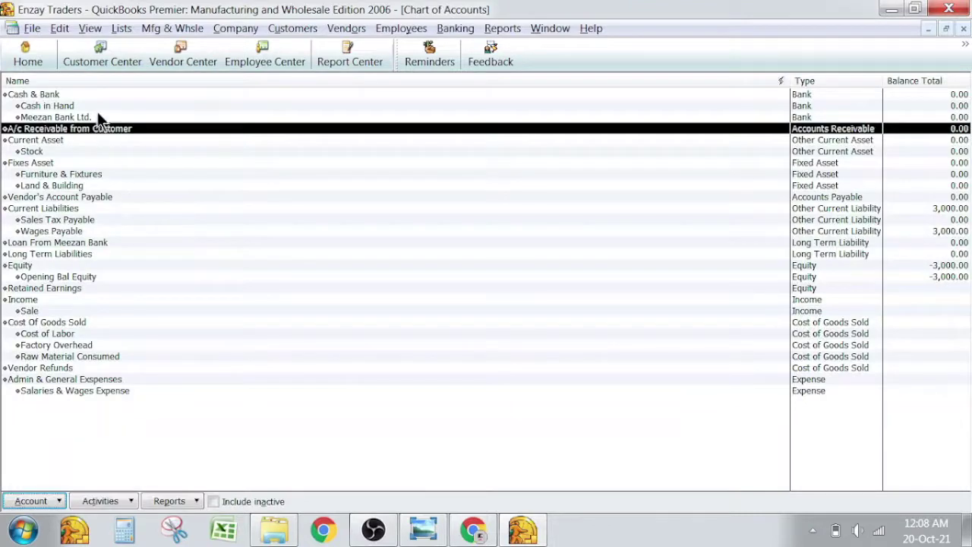
pyautogui.click(97, 115)
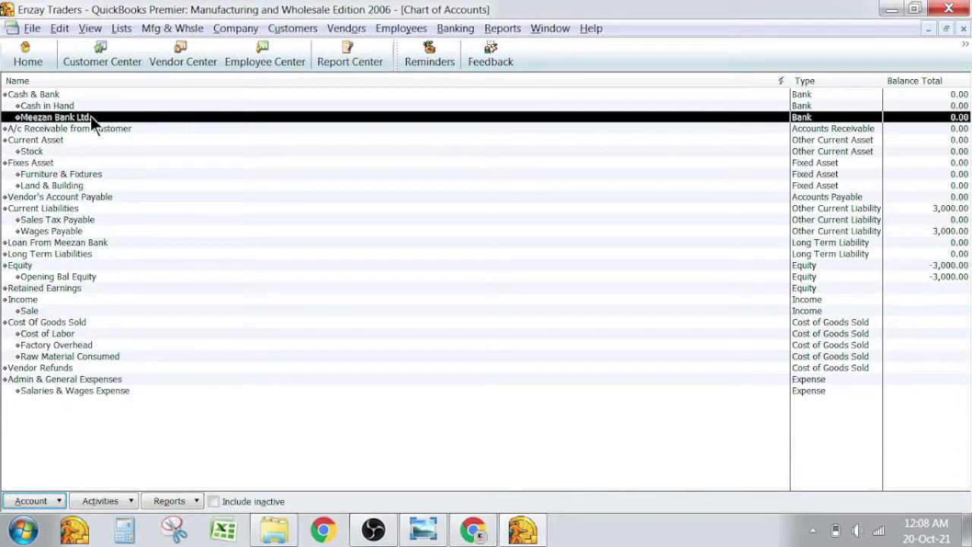
pyautogui.doubleClick(90, 117)
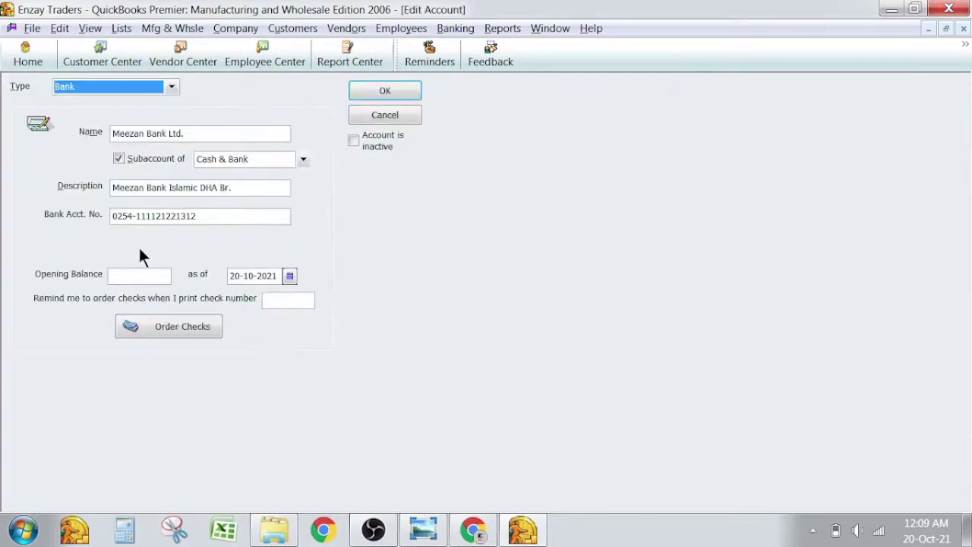
pyautogui.press('Escape')
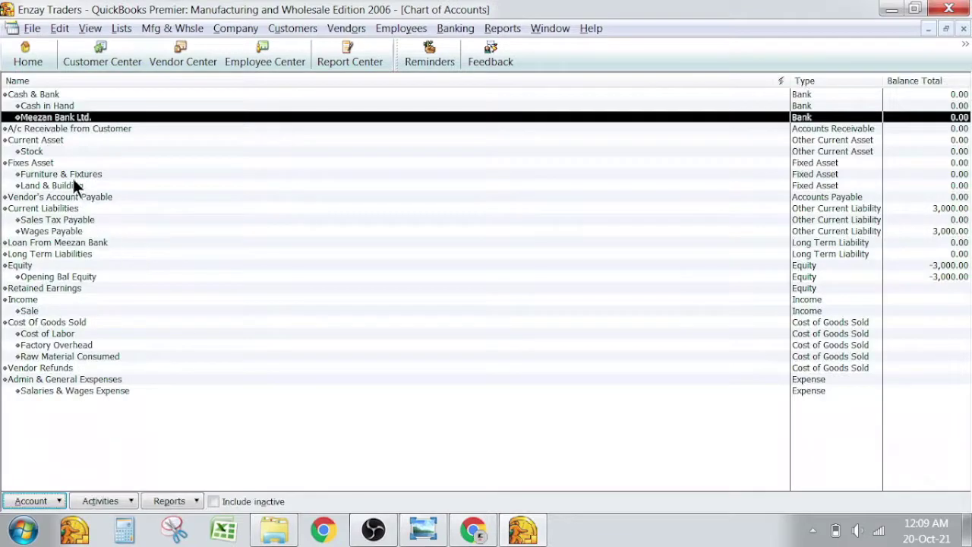
pyautogui.click(63, 196)
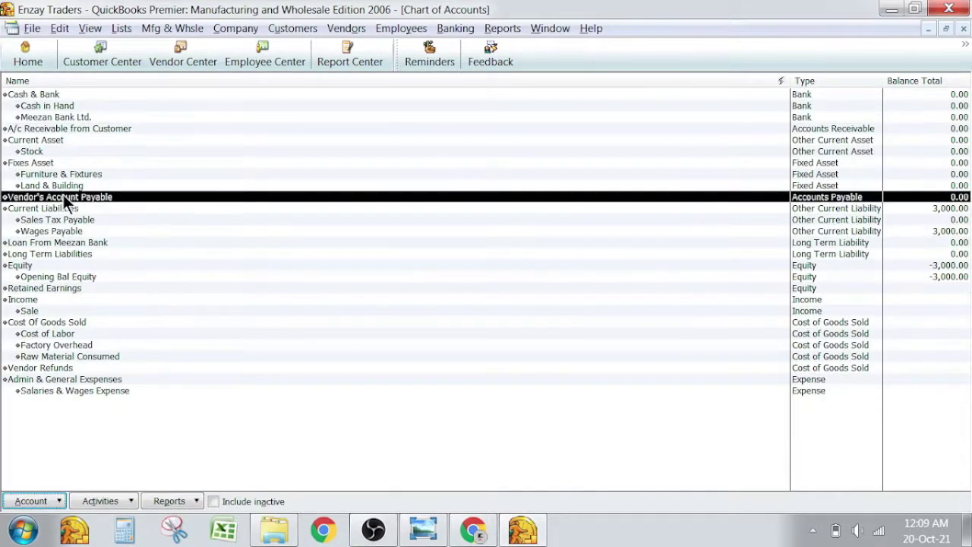
pyautogui.click(73, 128)
pyautogui.doubleClick(73, 128)
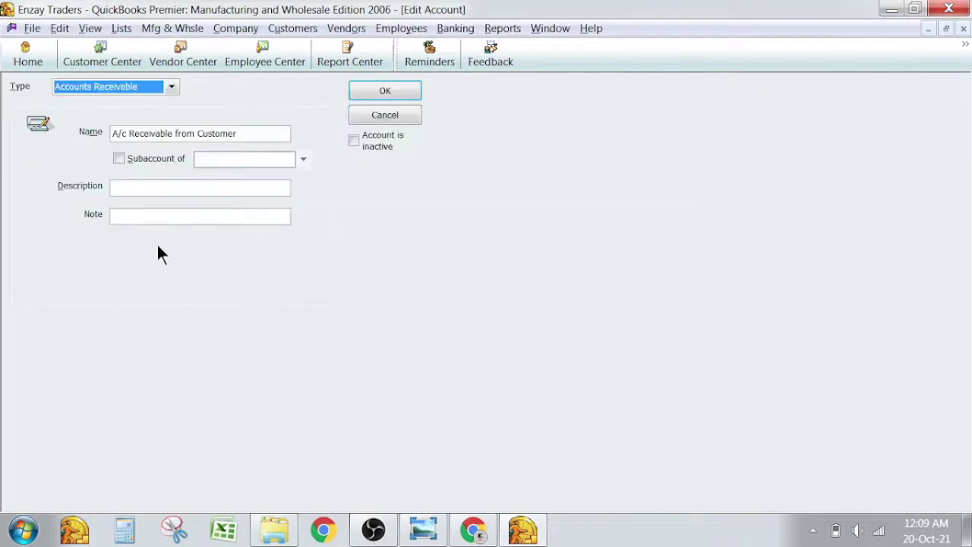
pyautogui.press('Escape')
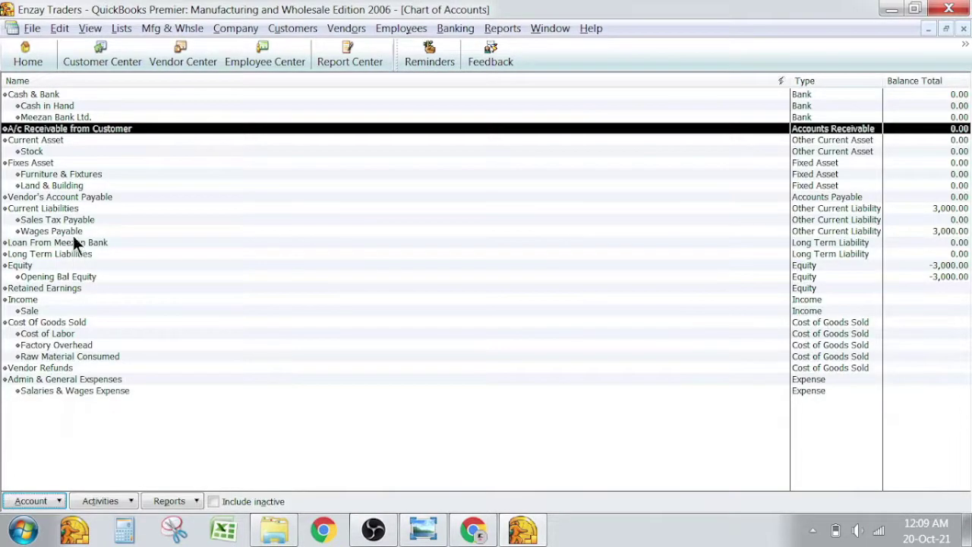
pyautogui.doubleClick(78, 195)
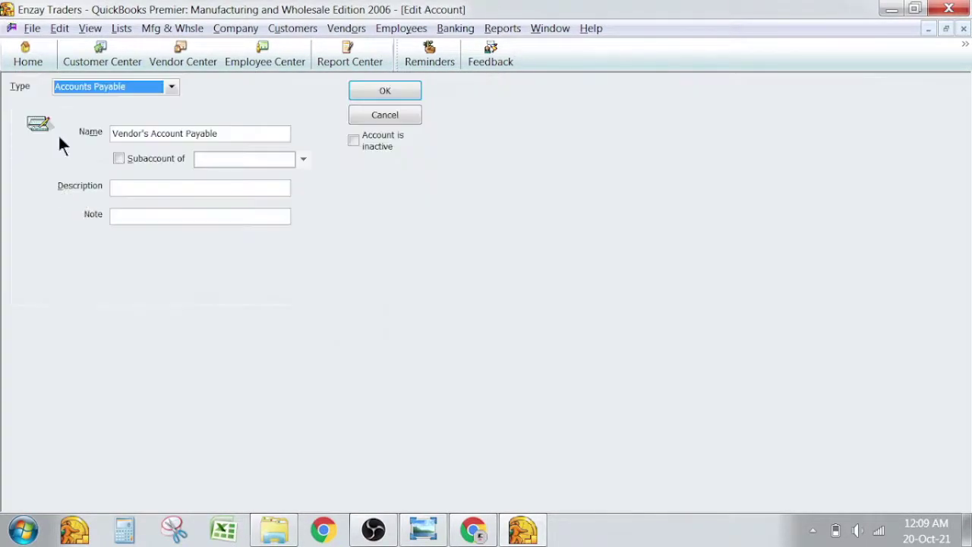
pyautogui.press('Escape')
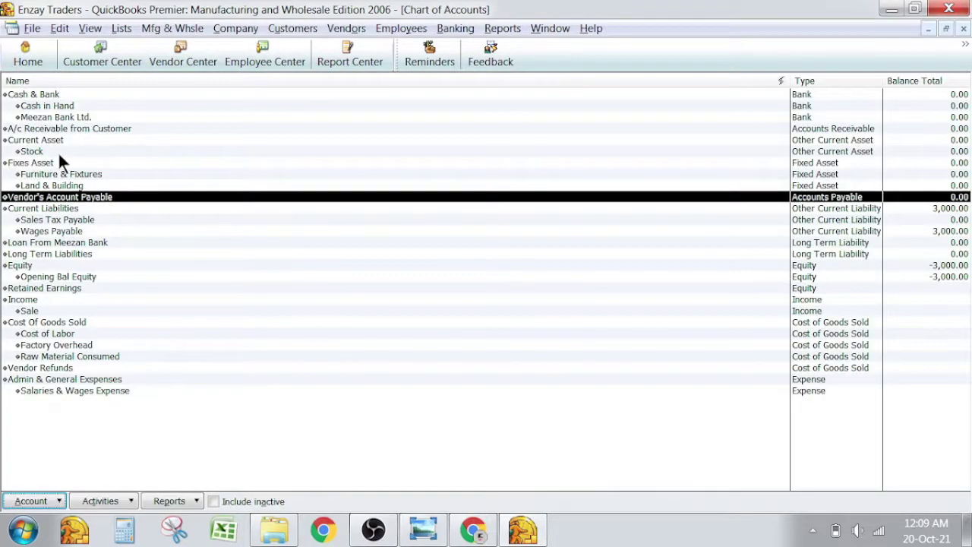
pyautogui.click(58, 154)
pyautogui.doubleClick(58, 153)
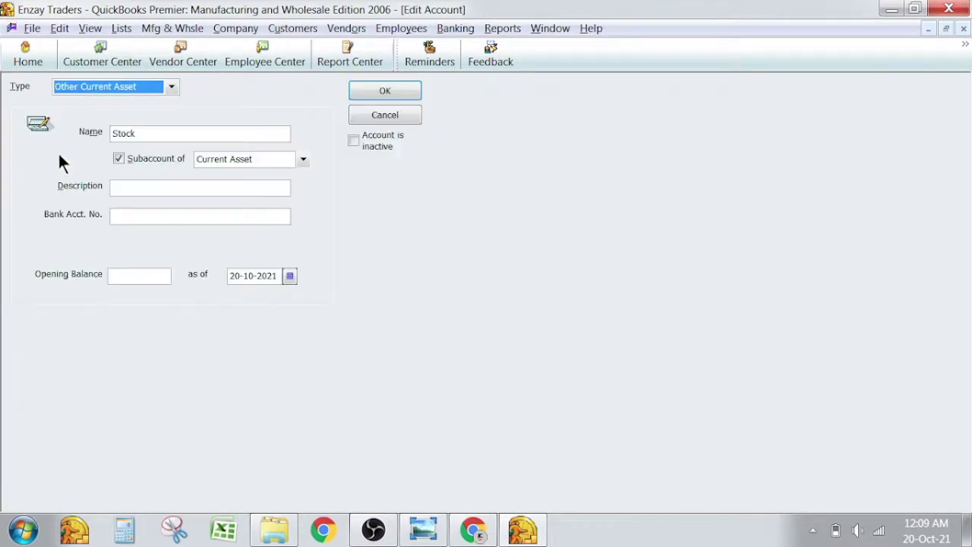
pyautogui.press('Escape')
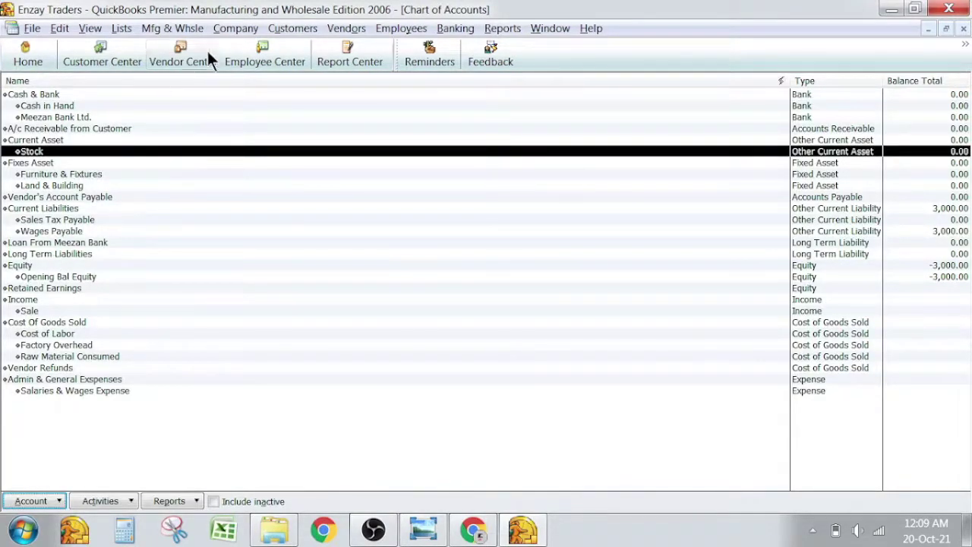
pyautogui.click(278, 32)
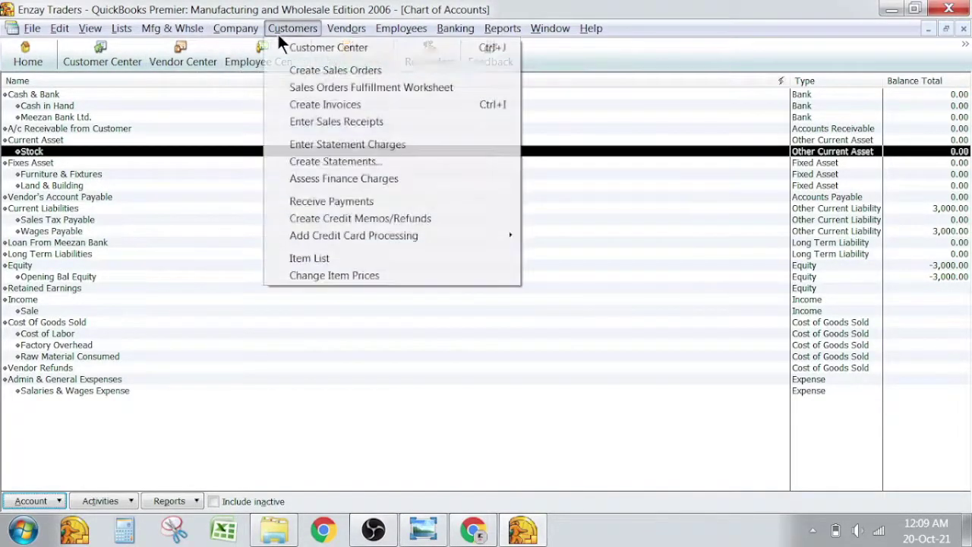
pyautogui.click(303, 50)
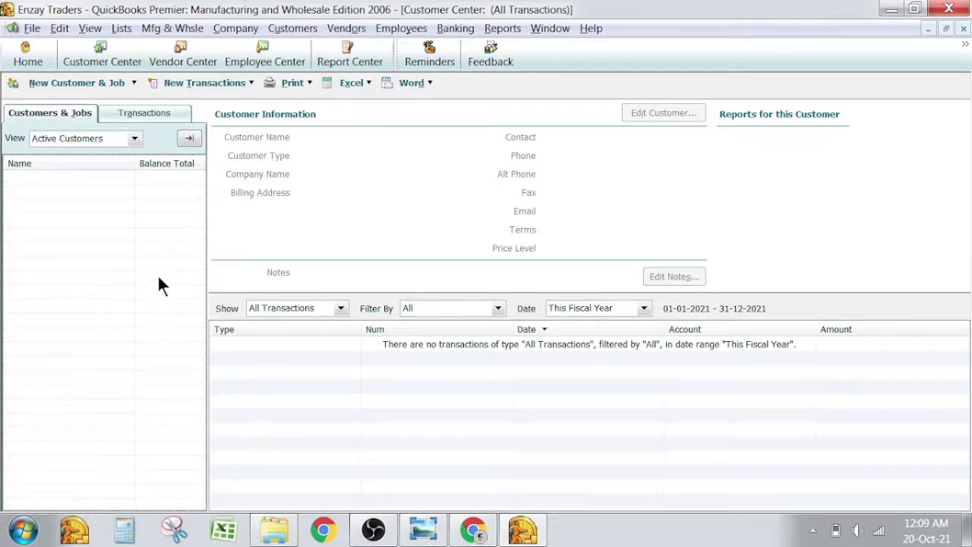
pyautogui.press('Escape')
pyautogui.click(61, 129)
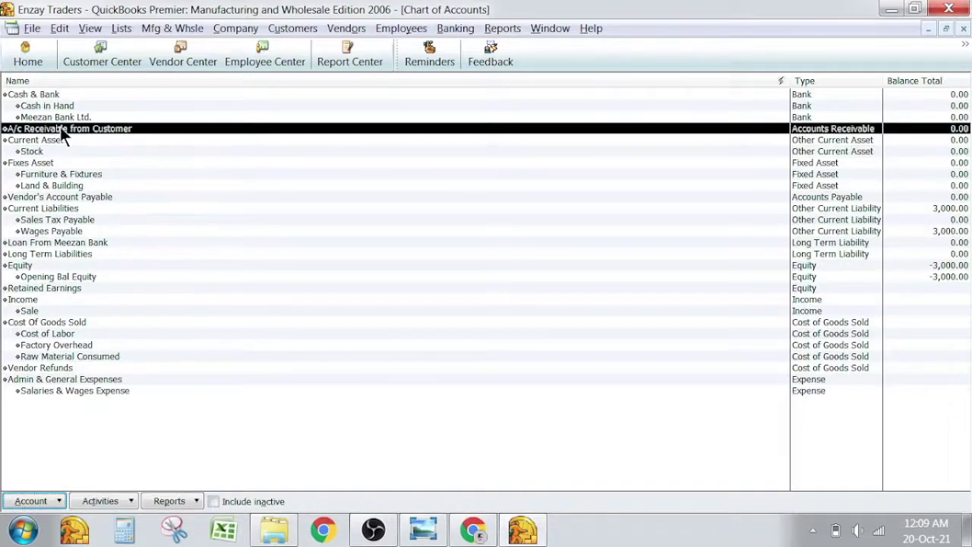
pyautogui.click(65, 196)
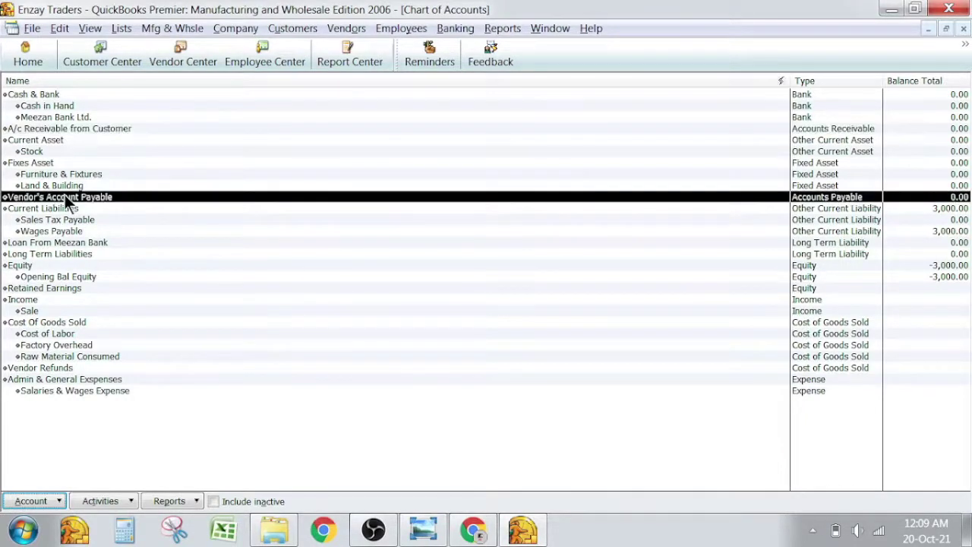
pyautogui.click(348, 28)
pyautogui.click(348, 48)
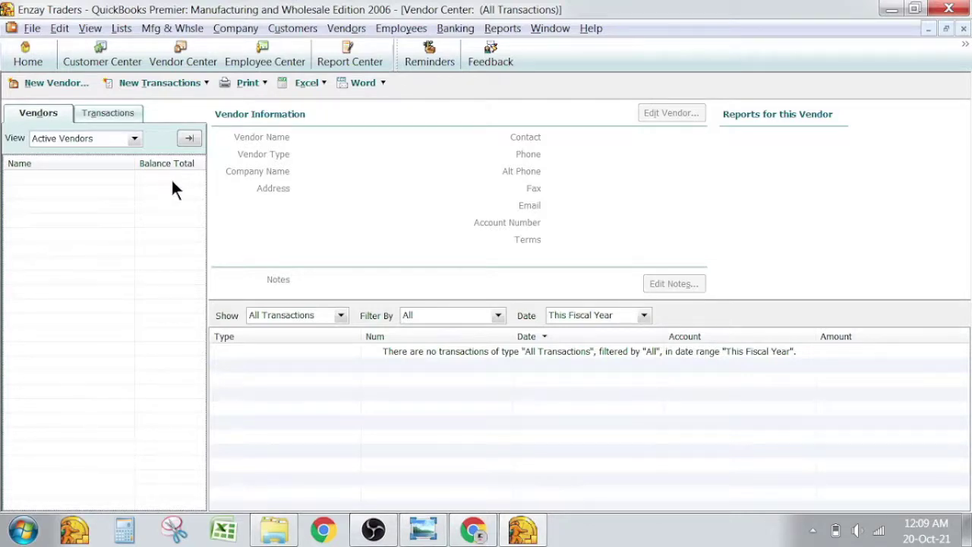
pyautogui.press('Escape')
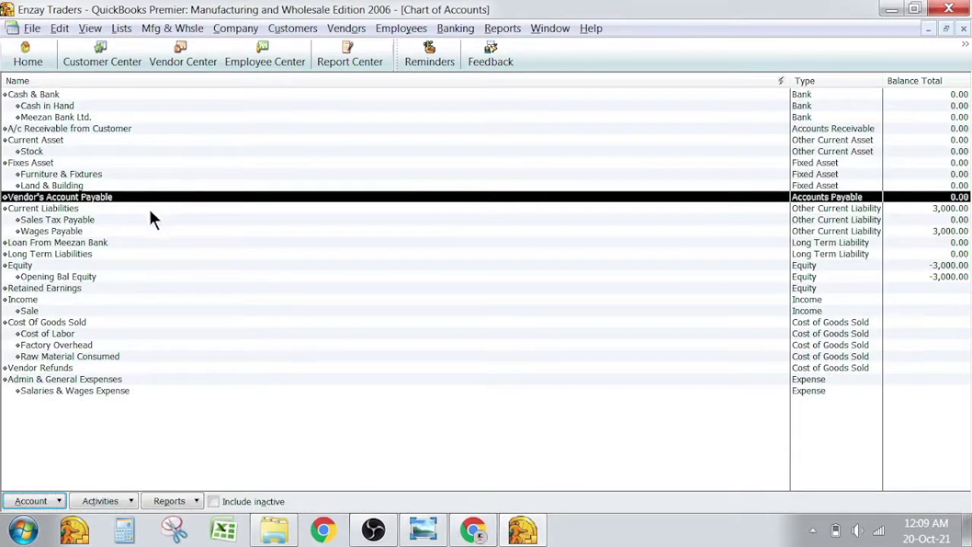
pyautogui.click(63, 151)
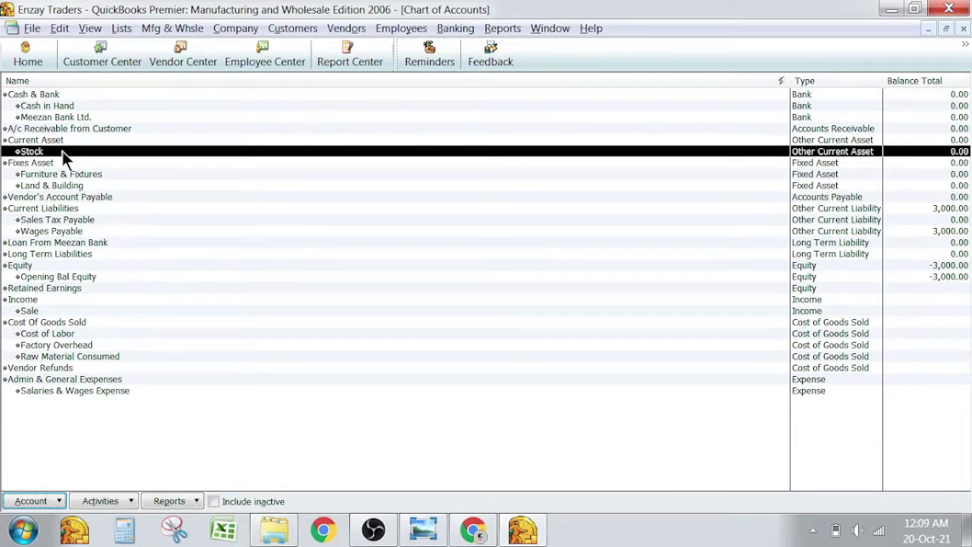
pyautogui.doubleClick(62, 151)
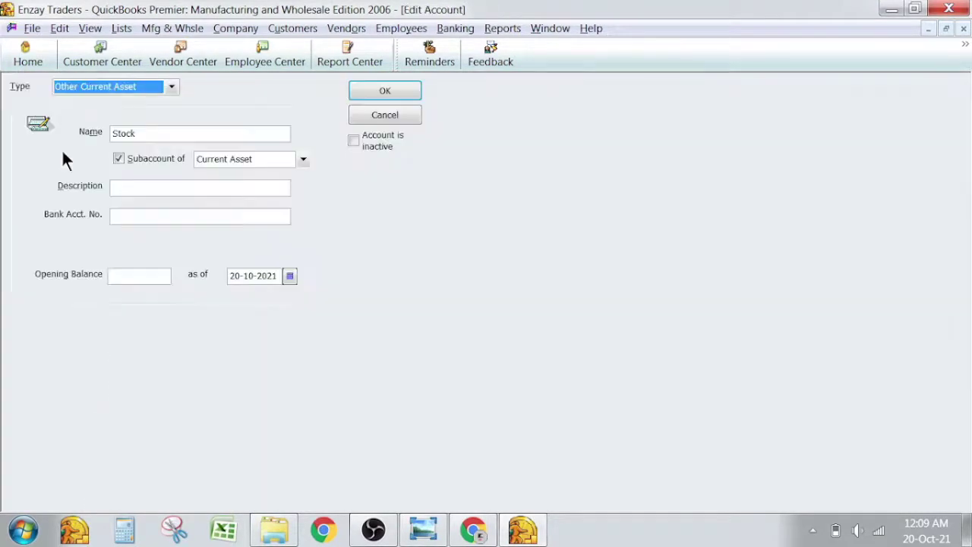
pyautogui.press('Escape')
pyautogui.click(122, 28)
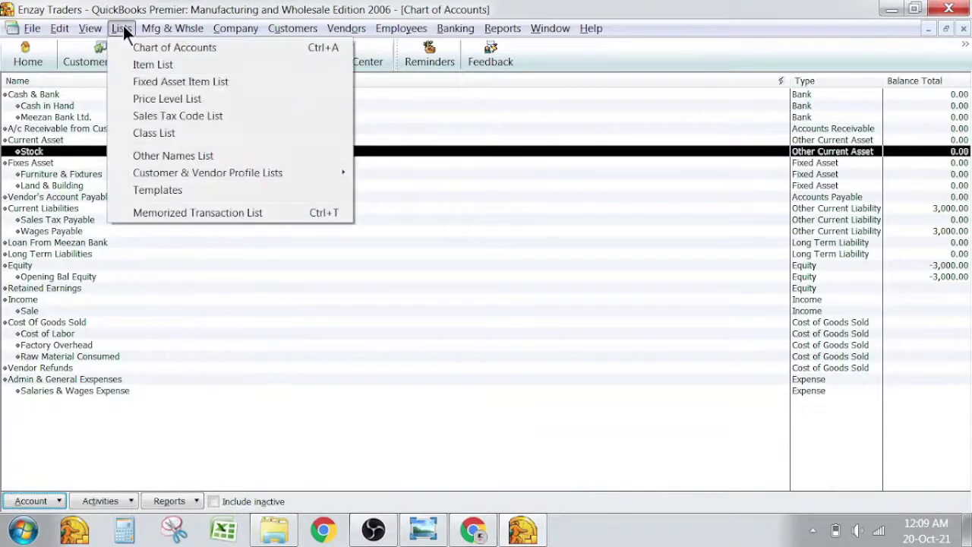
pyautogui.click(141, 67)
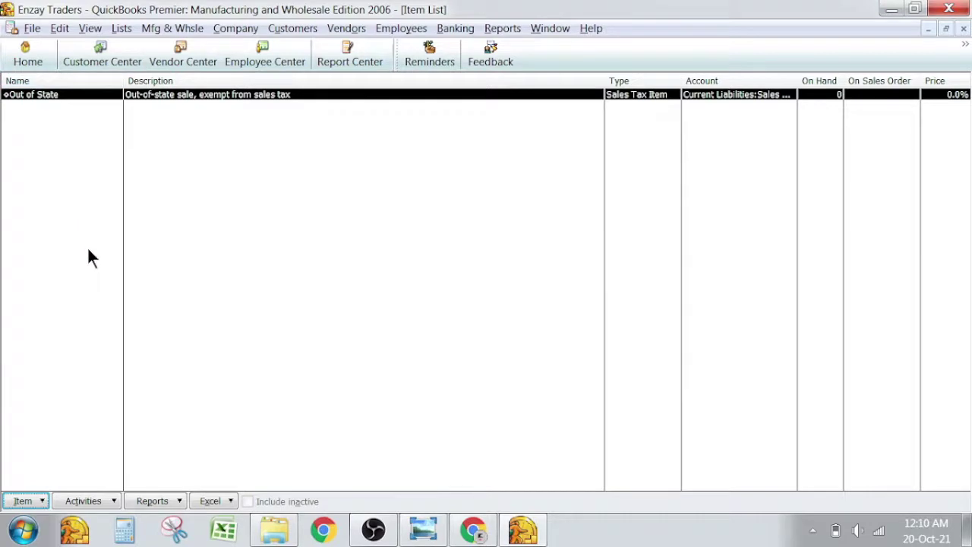
pyautogui.rightClick(70, 152)
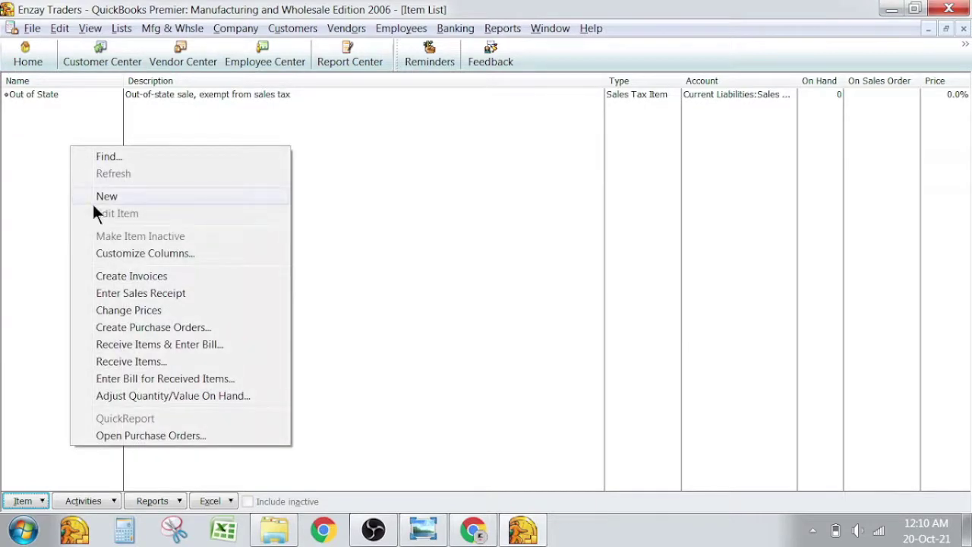
pyautogui.click(92, 202)
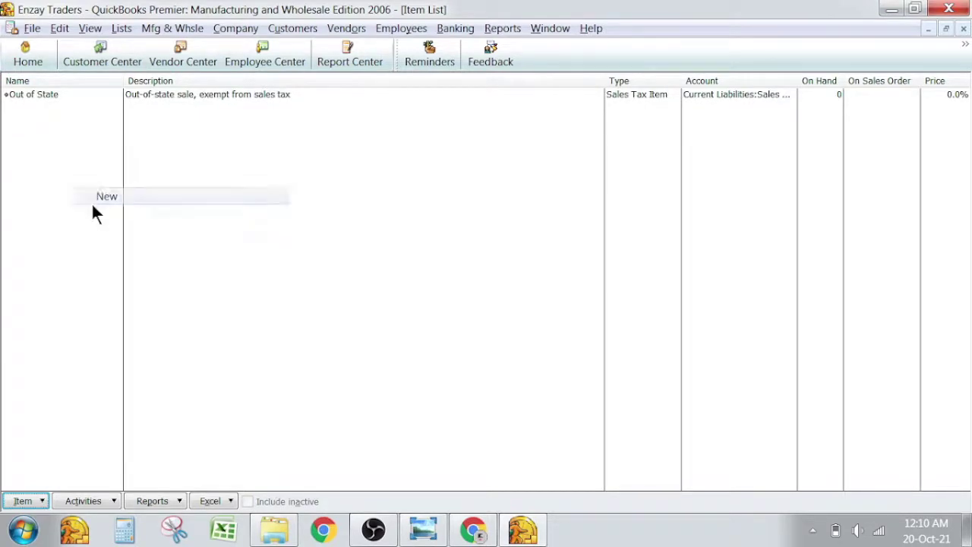
pyautogui.press('Escape')
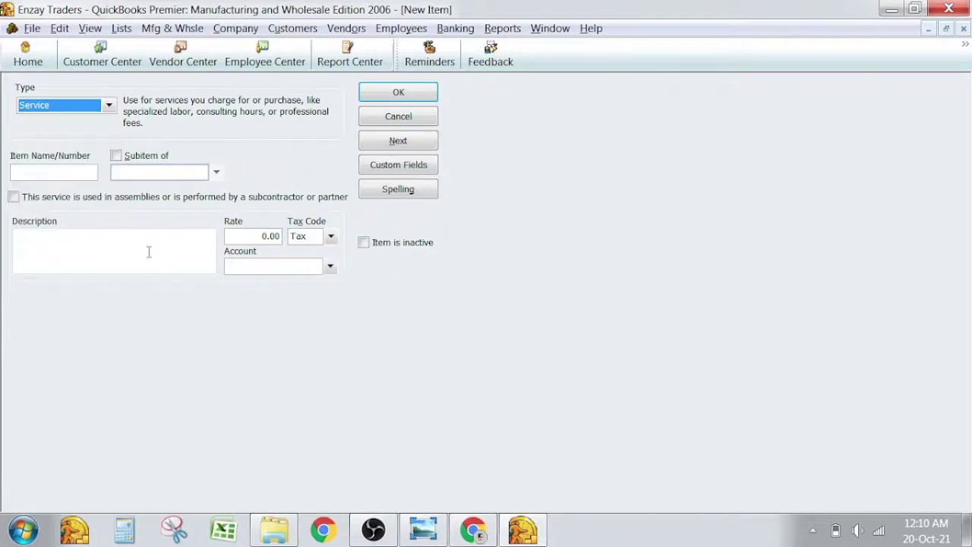
pyautogui.press('Escape')
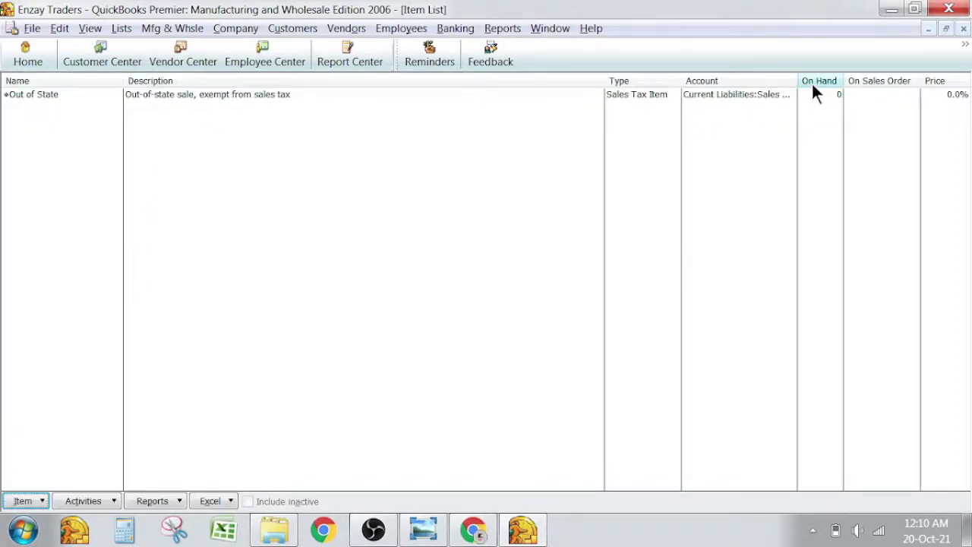
pyautogui.hotkey('ctrl', 'a')
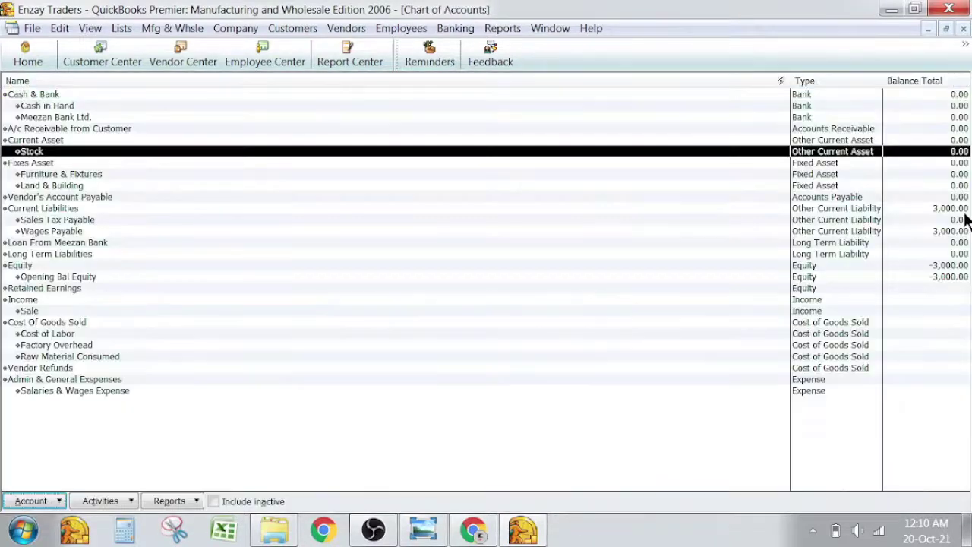